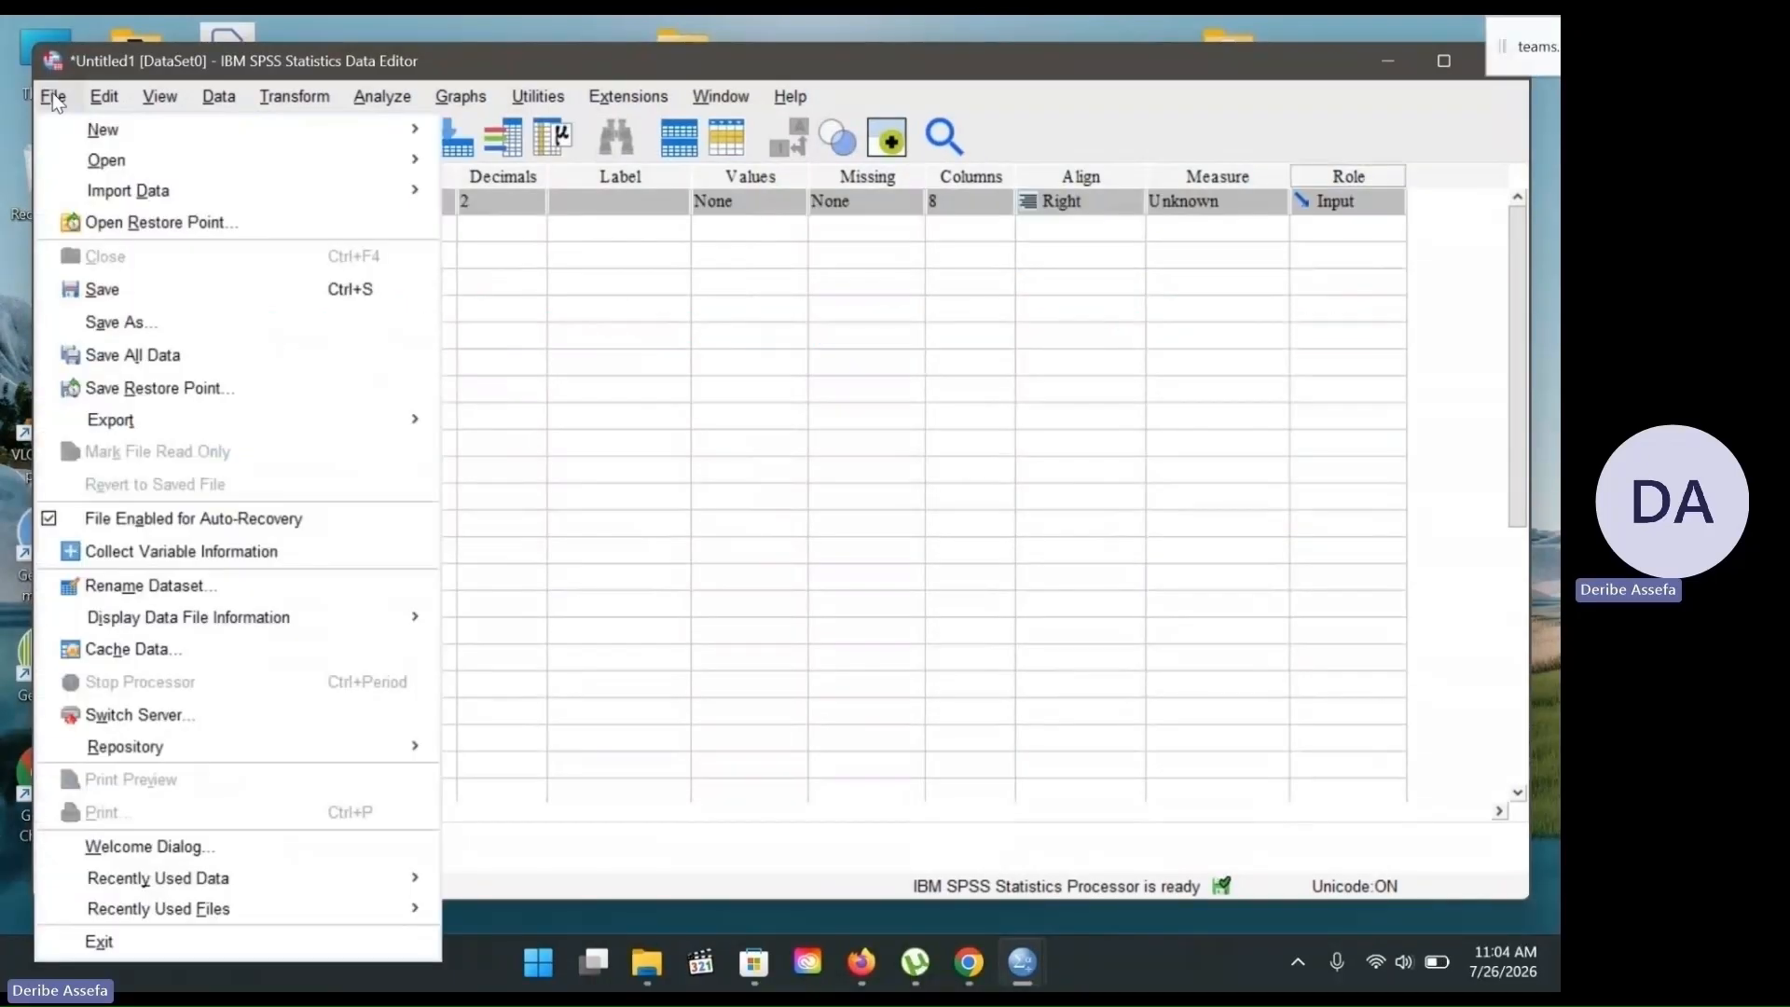
- Examine the available commands for files, editing, data transformation, analysis and legacy charts
click(105, 136)
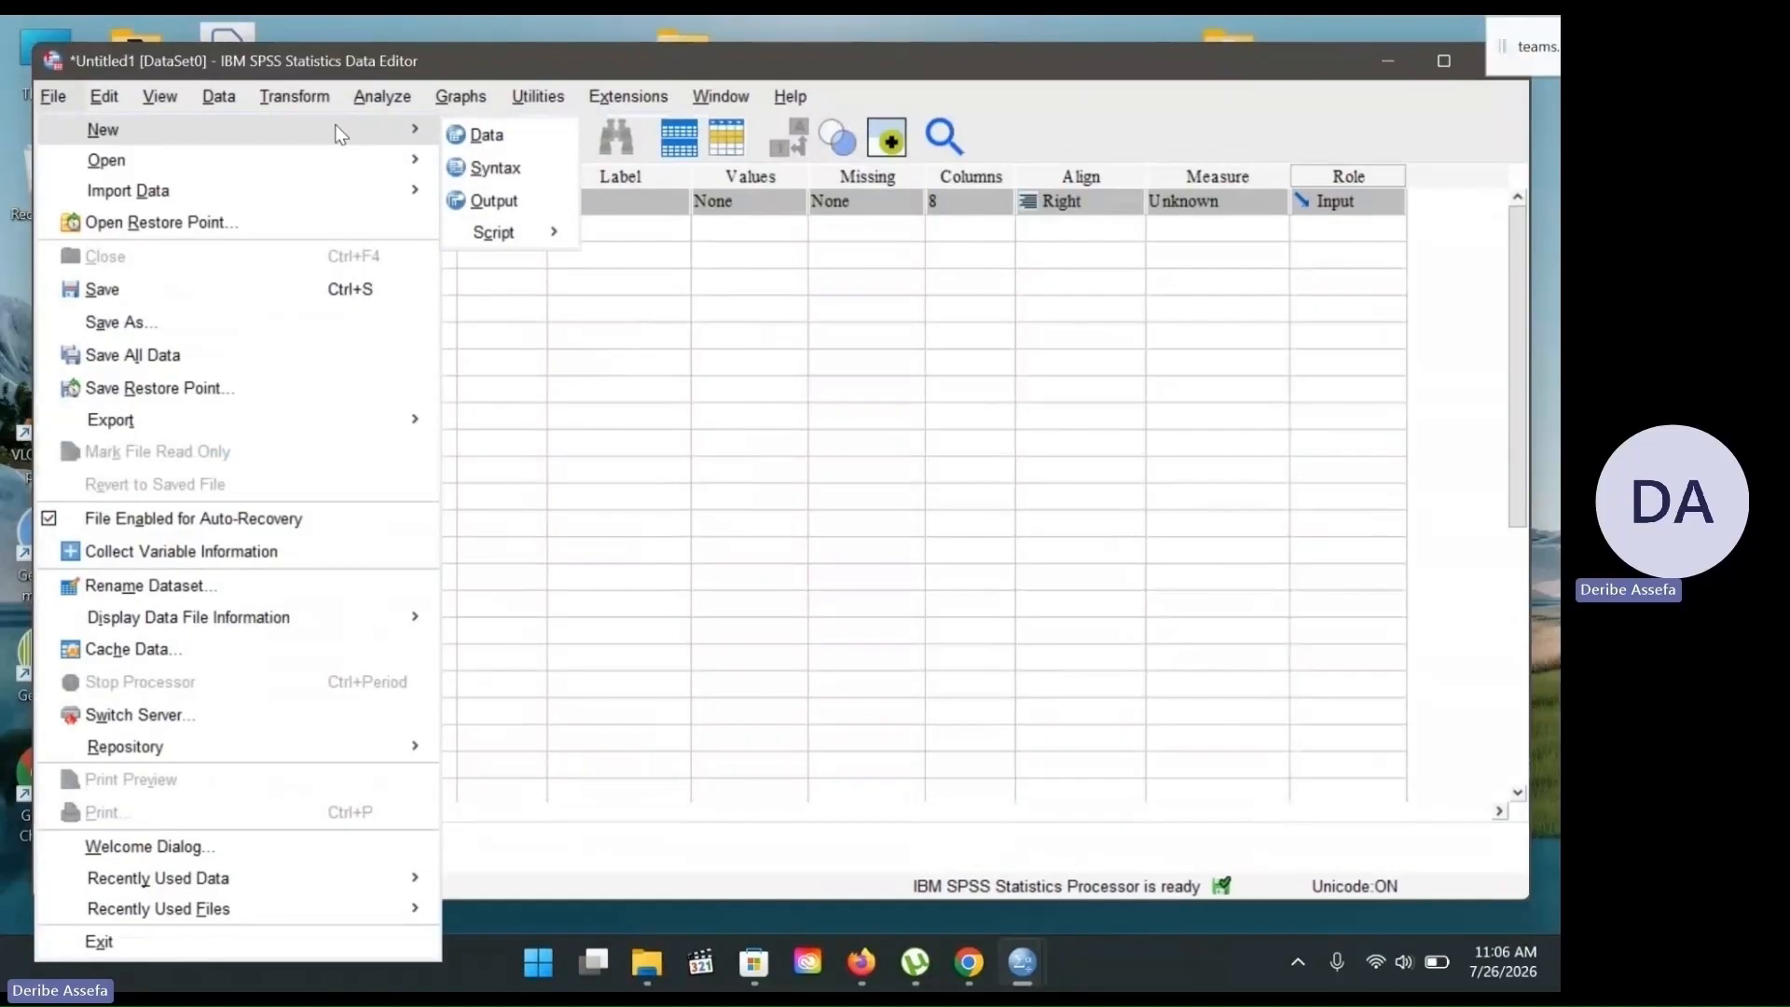
mouse_move(106, 168)
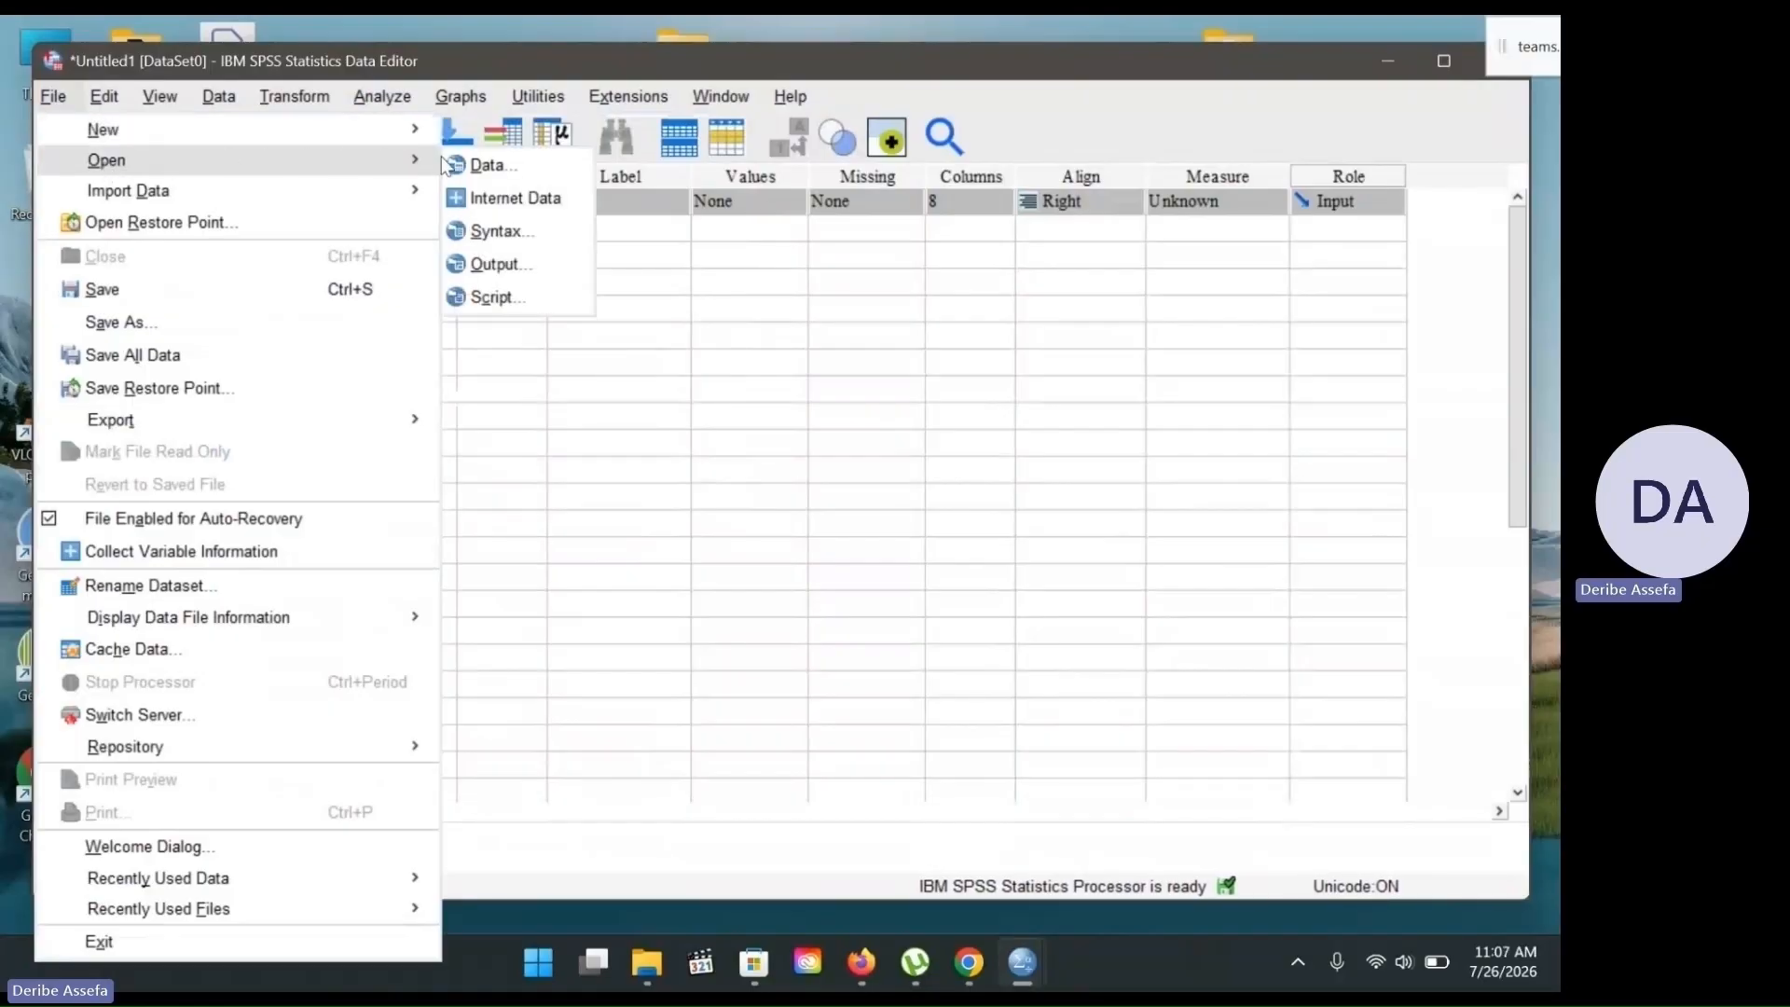
mouse_move(172, 192)
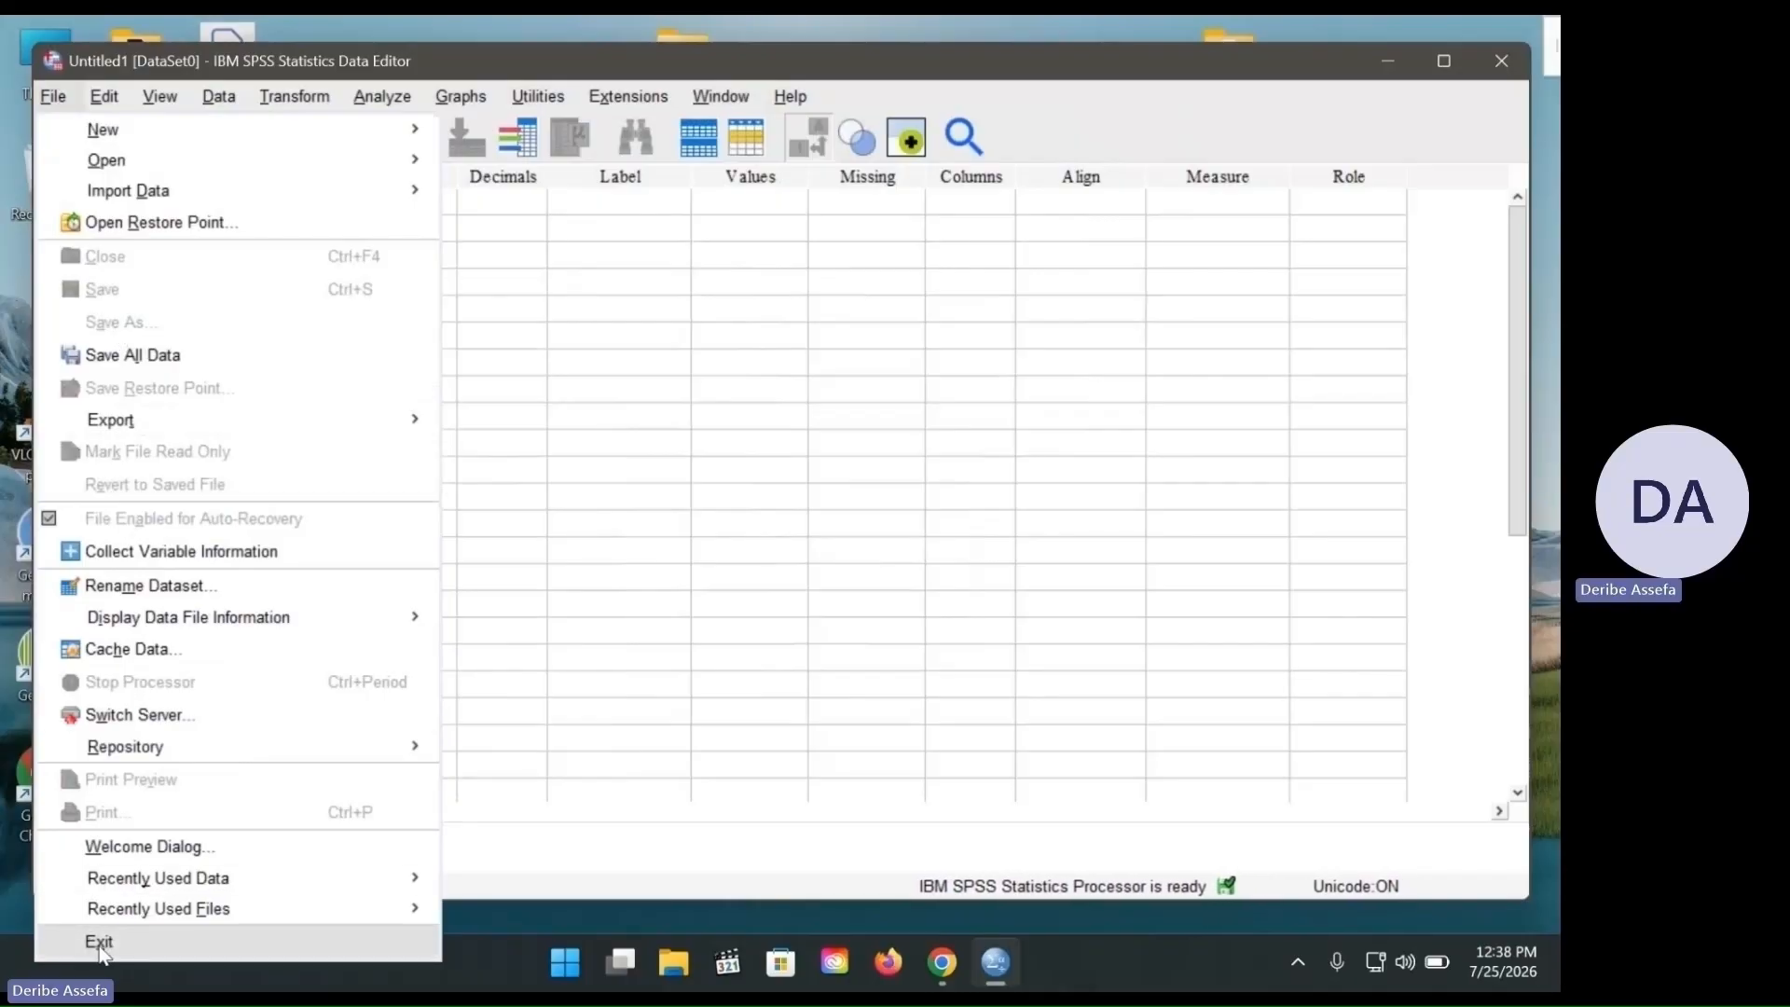
mouse_move(105, 98)
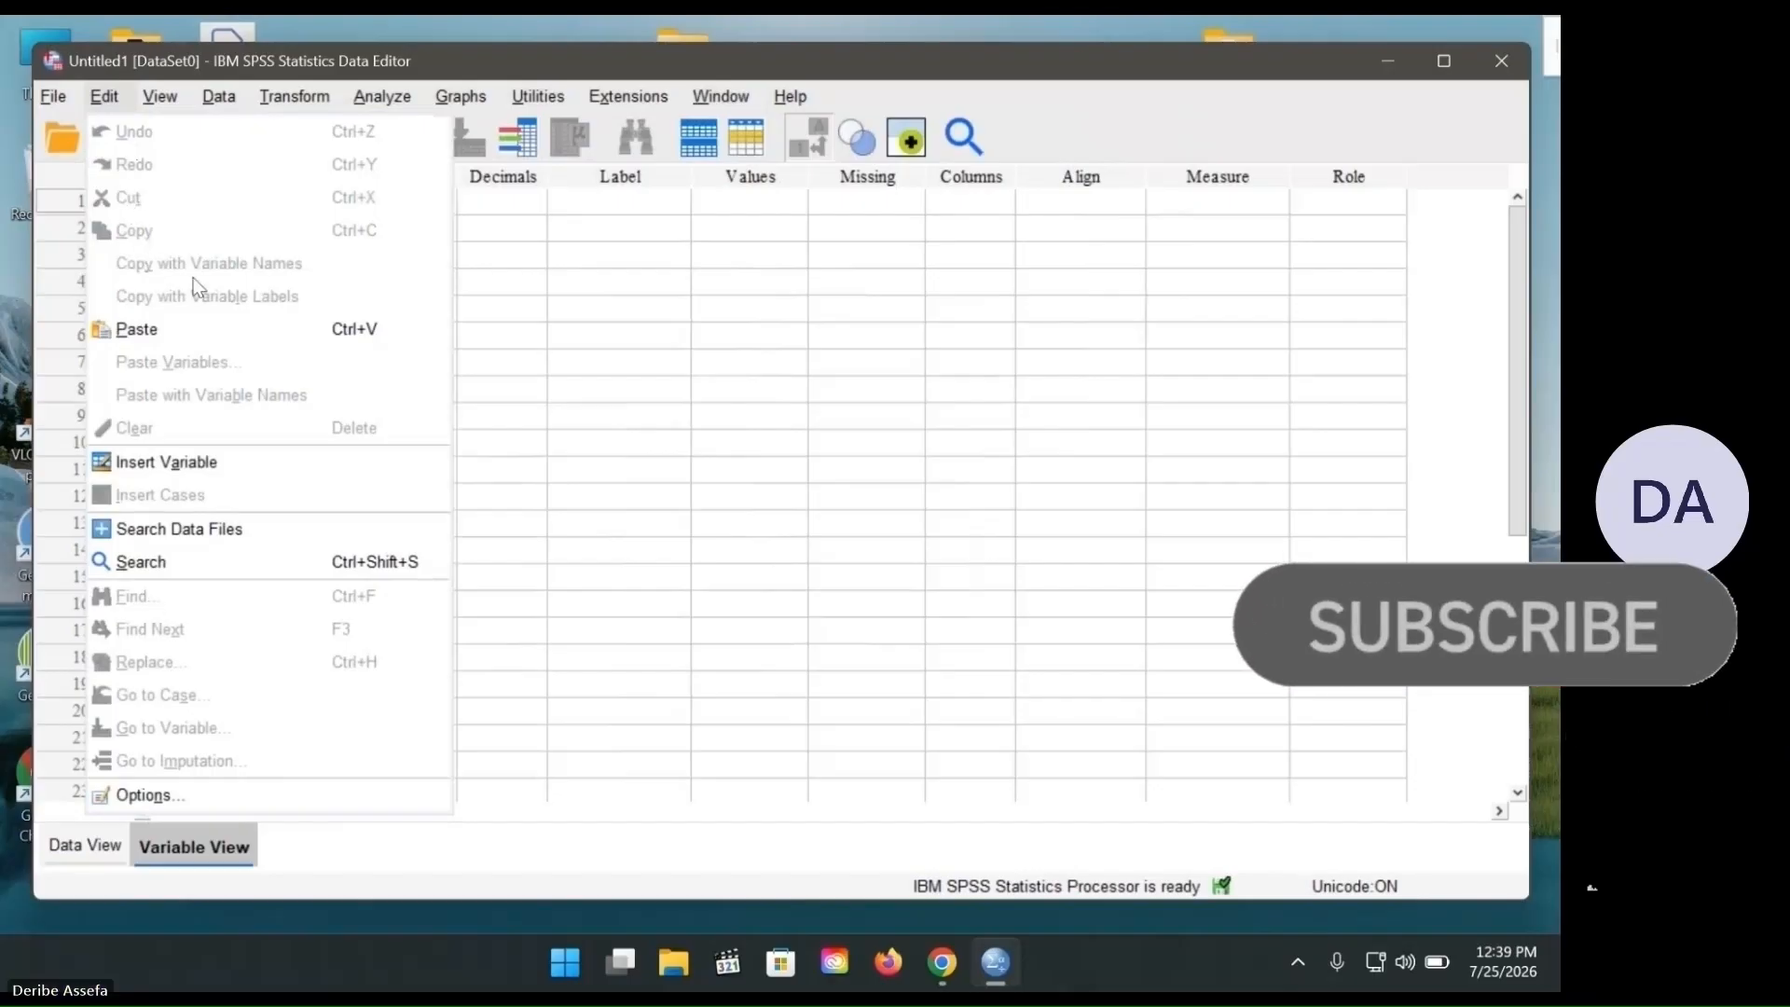
mouse_move(292, 98)
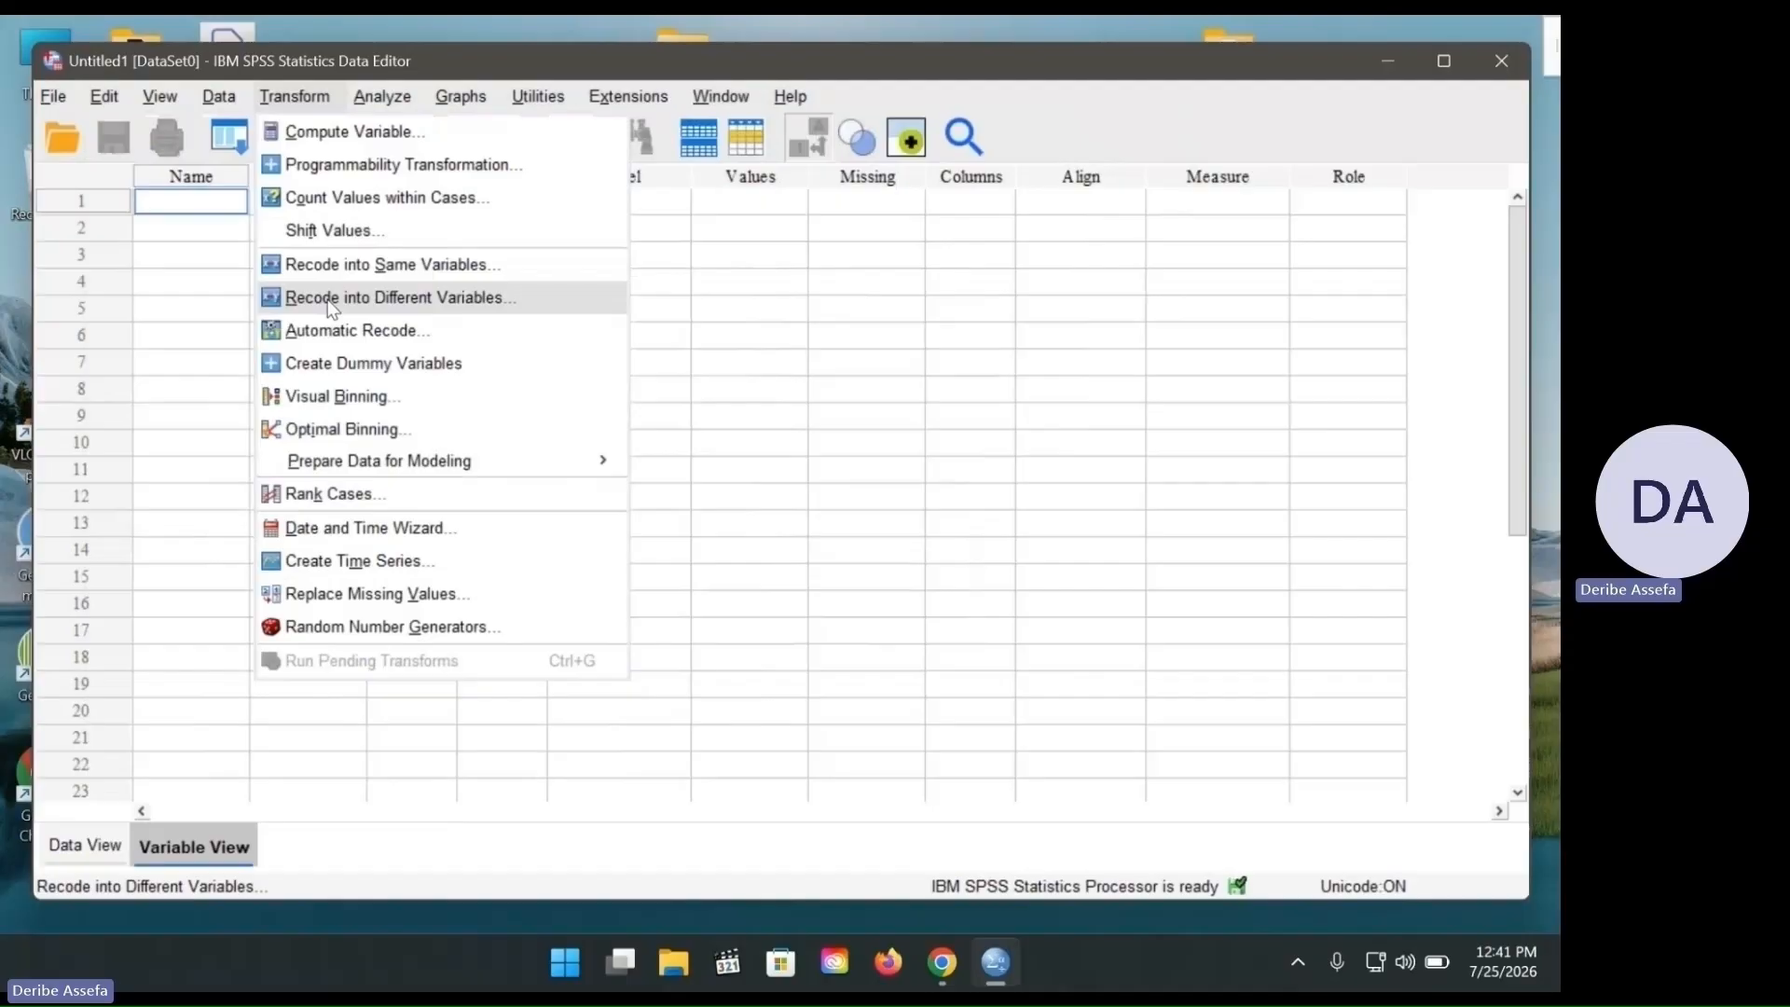
mouse_move(395, 95)
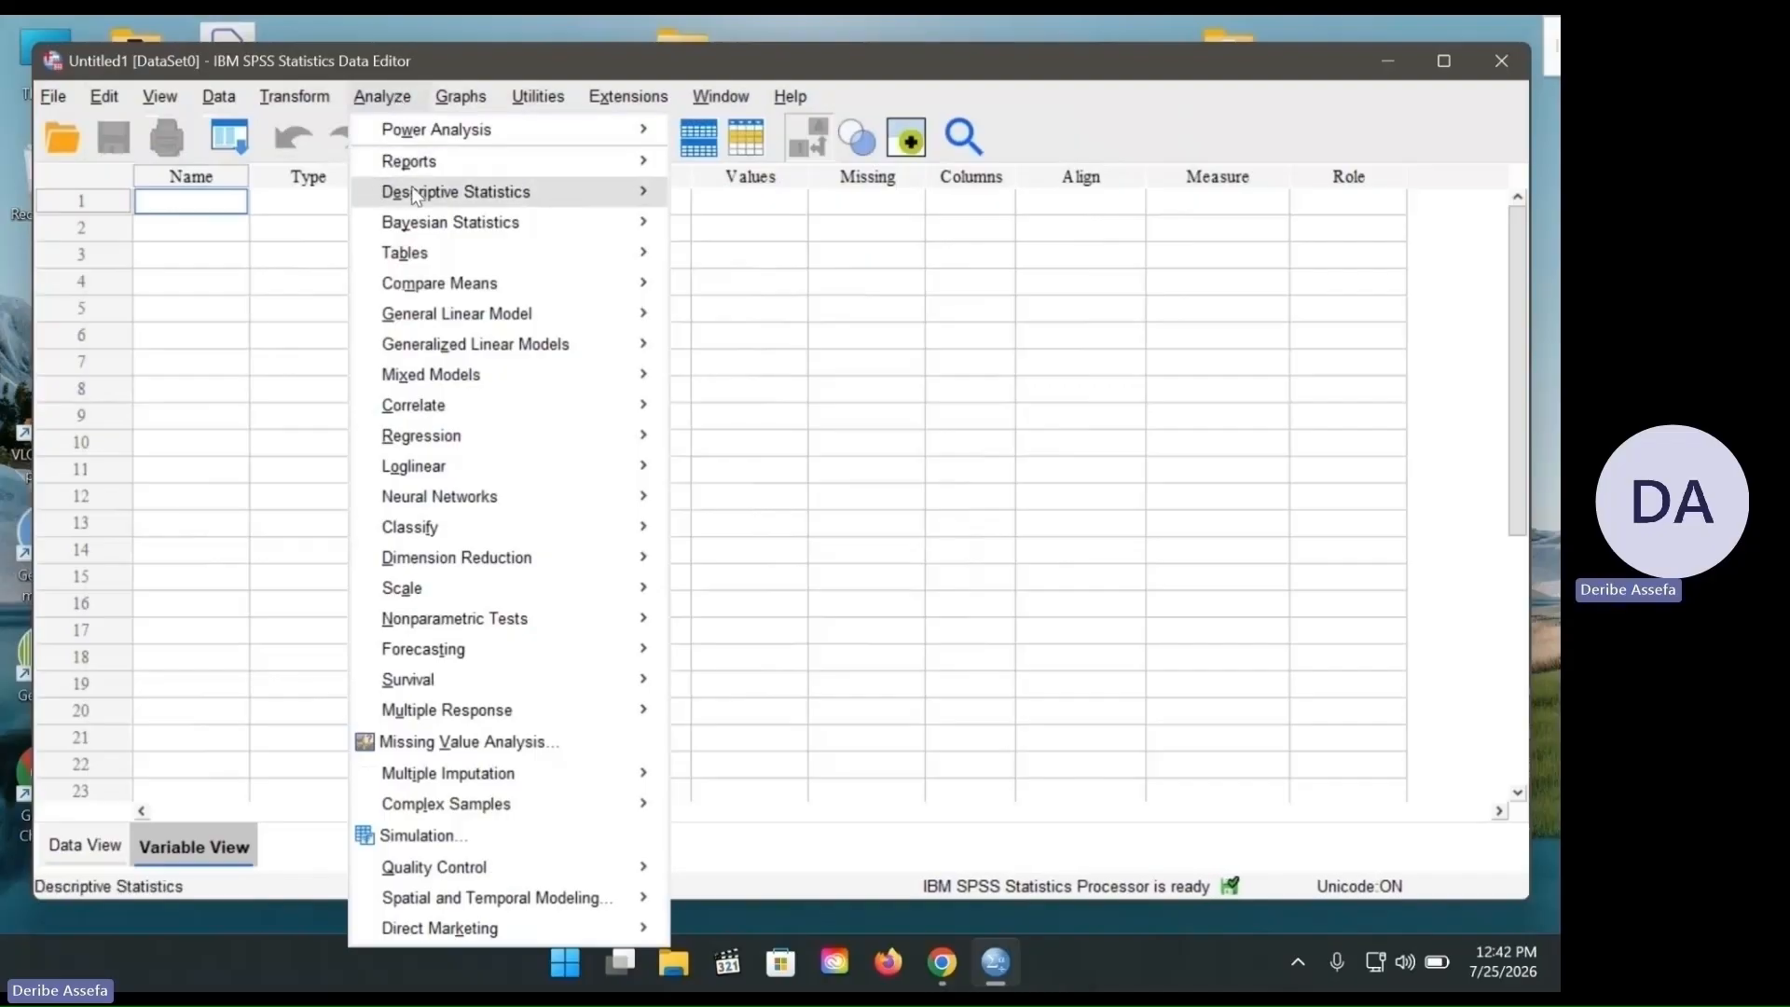
mouse_move(438, 198)
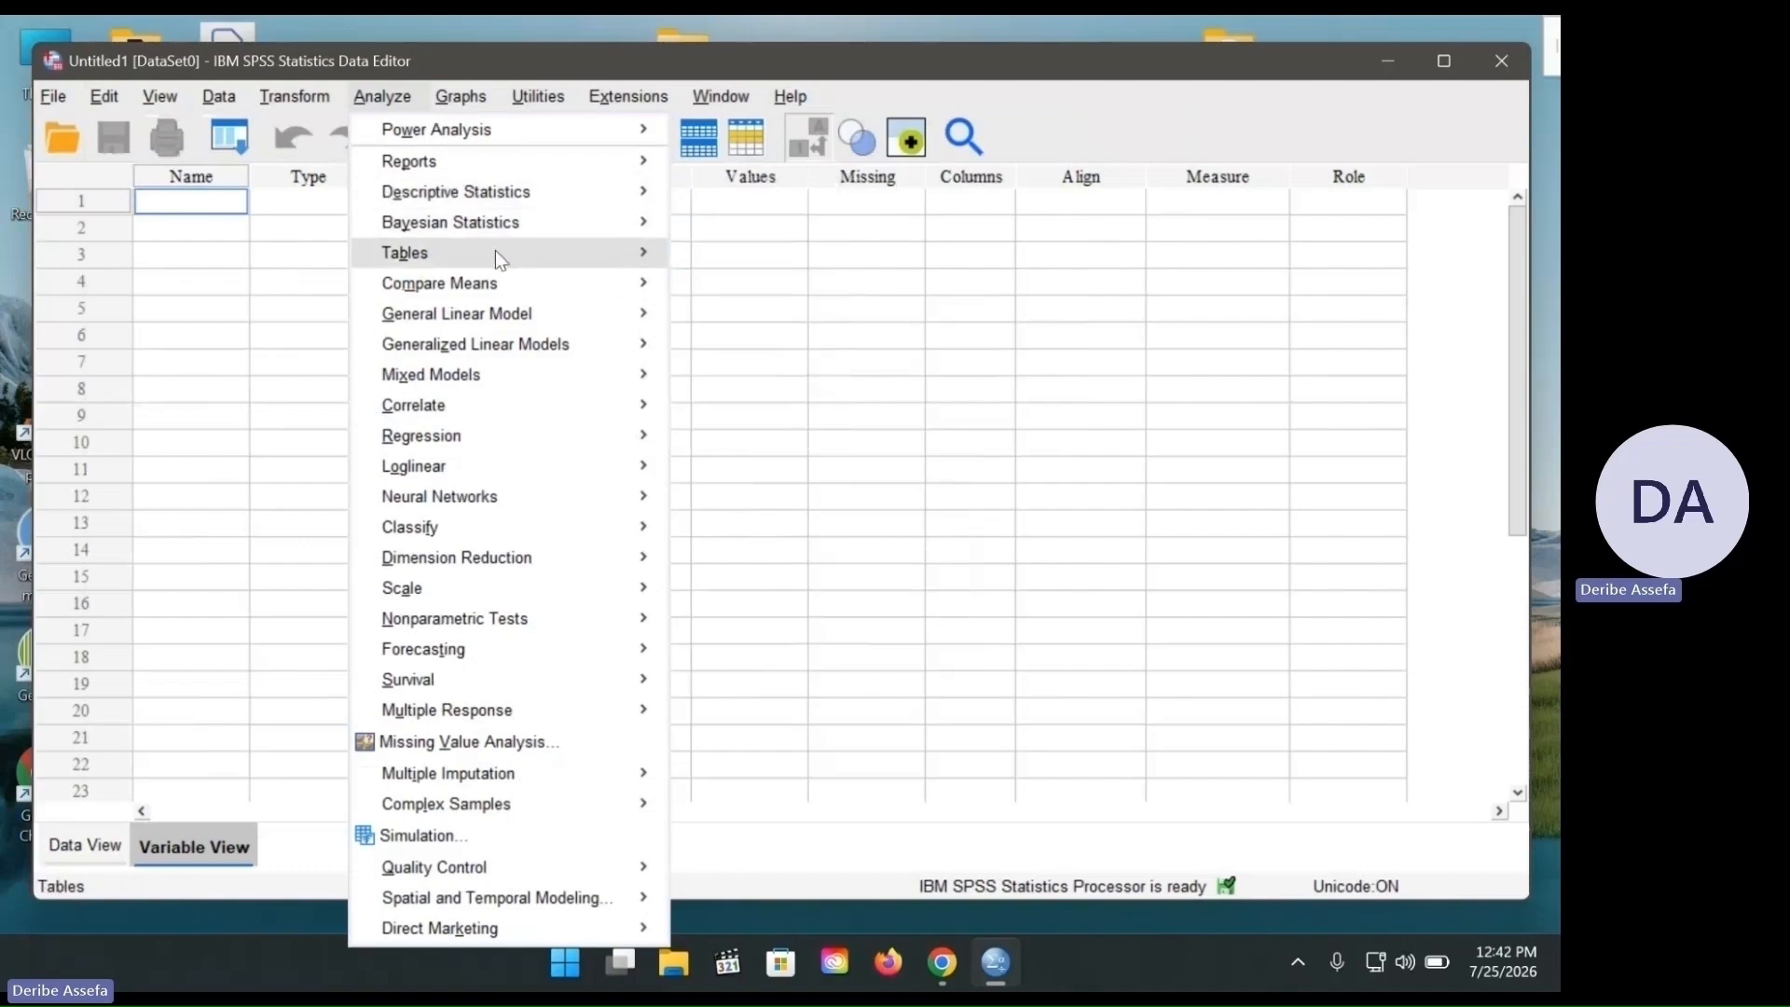
mouse_move(398, 404)
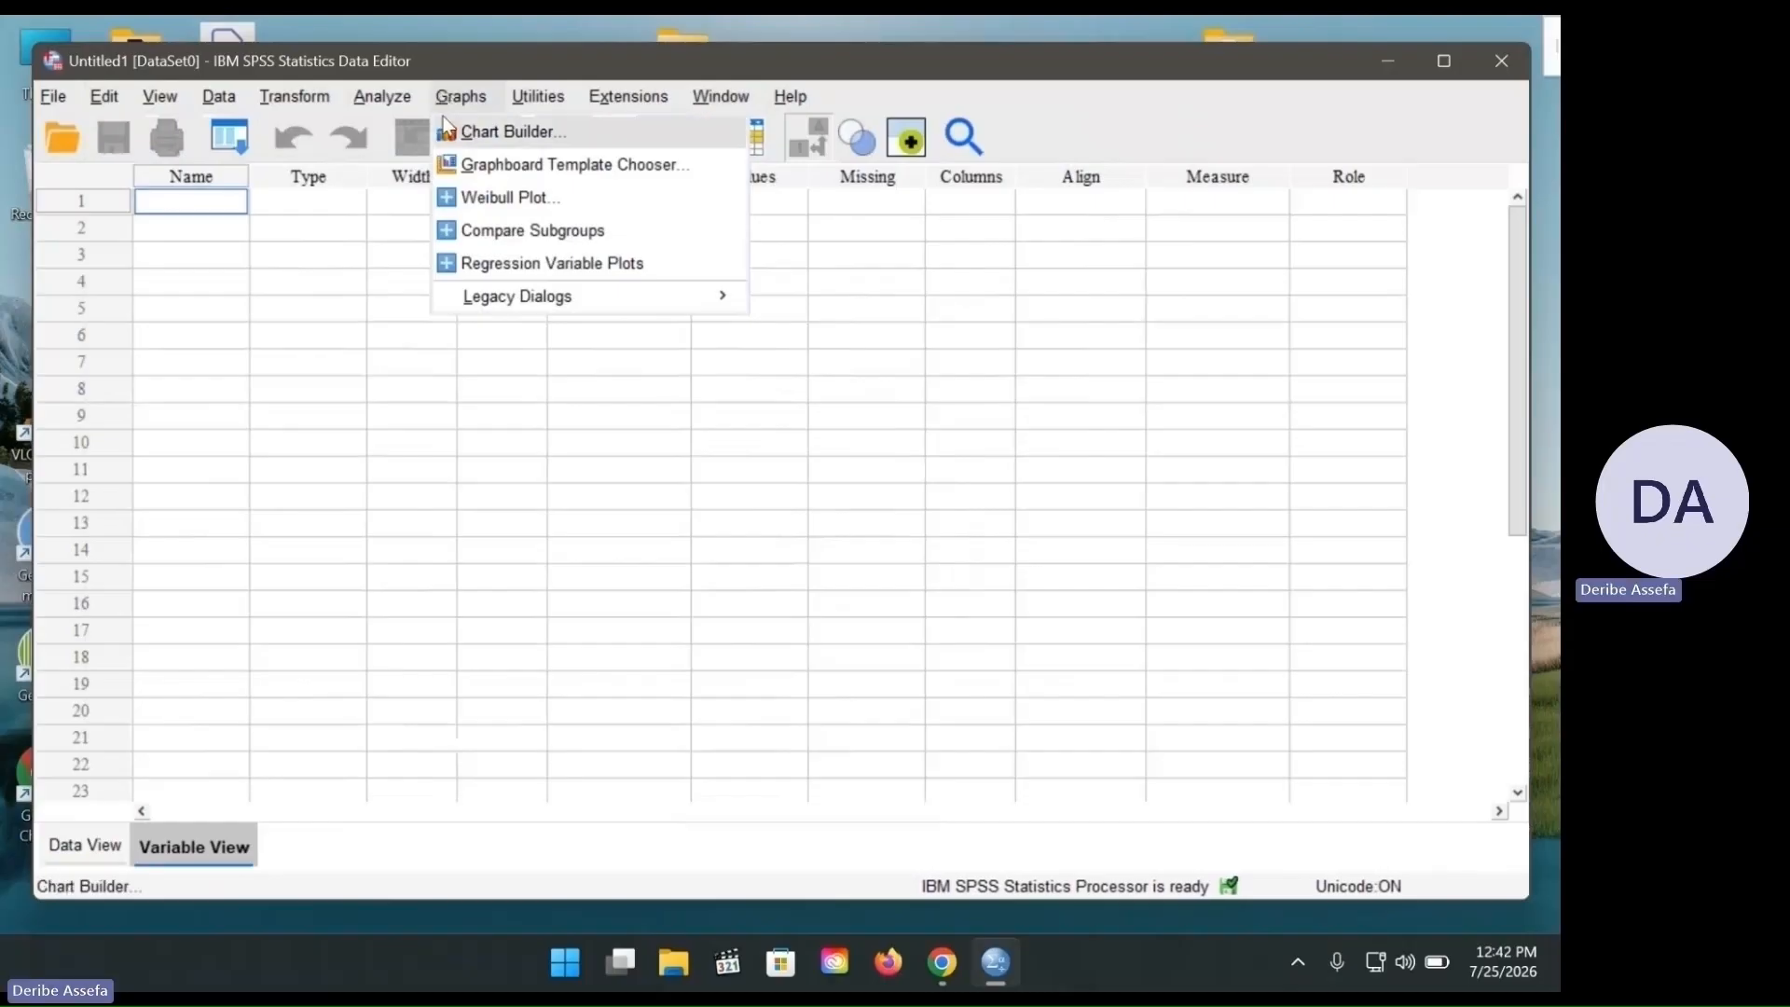
mouse_move(560, 300)
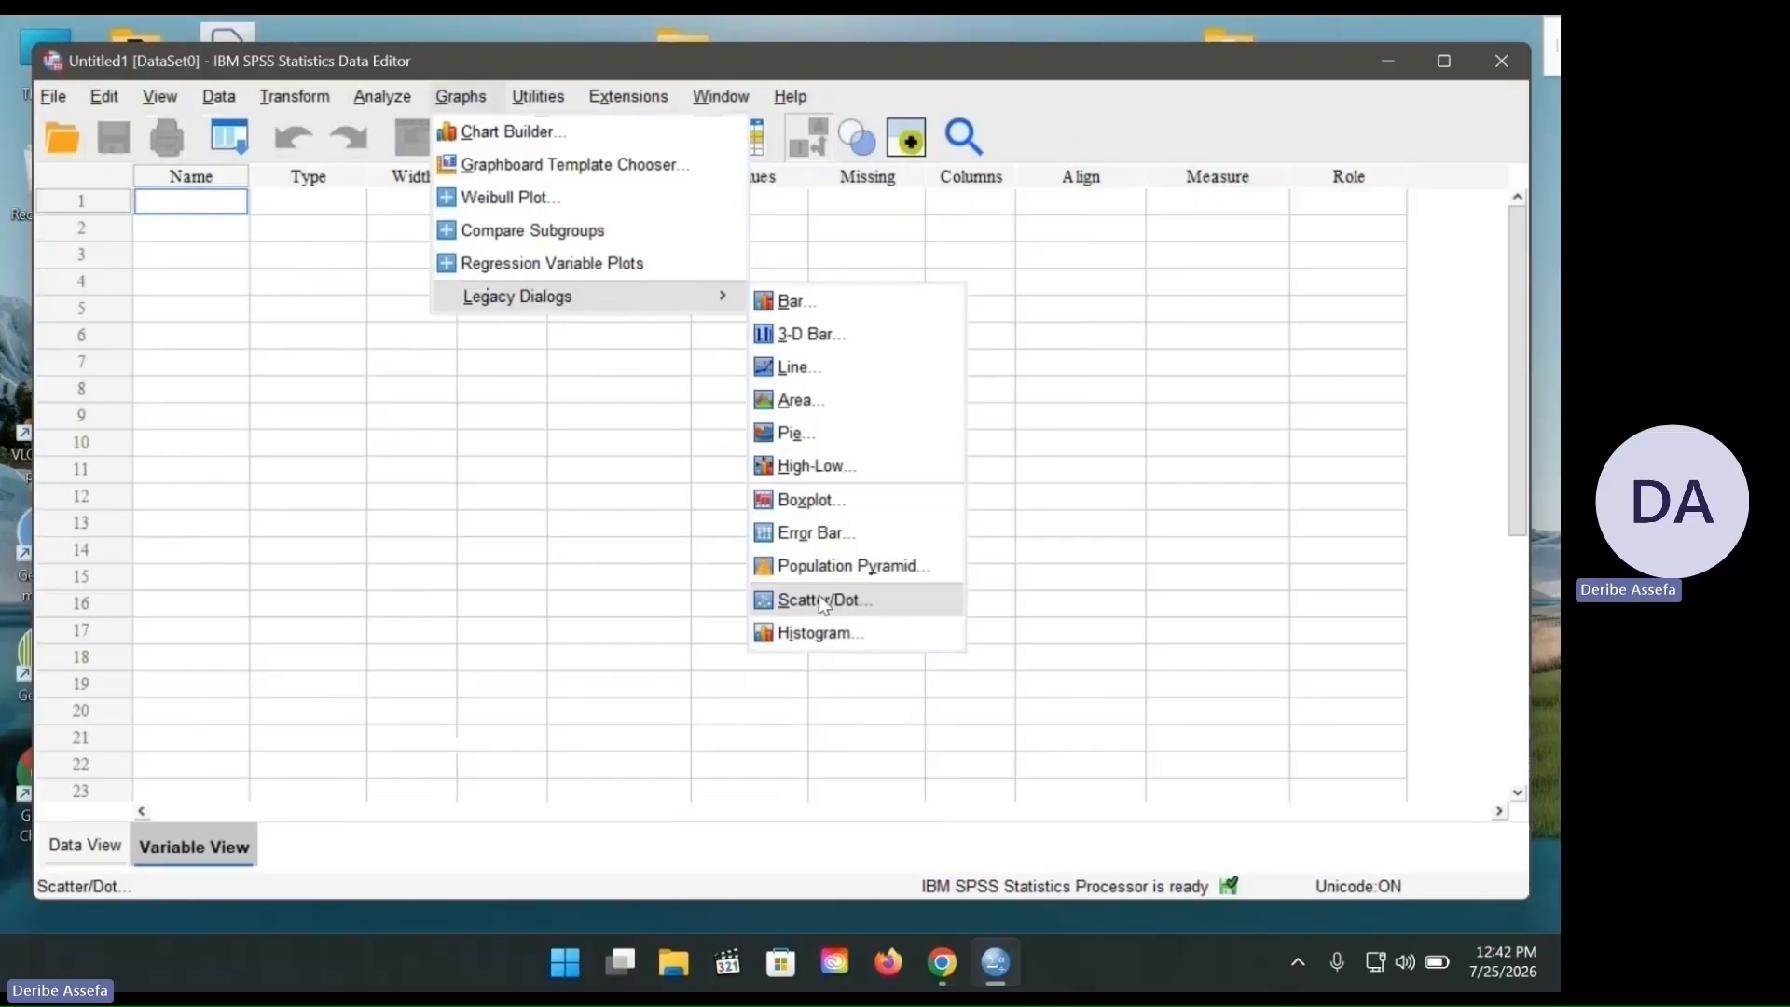
- Check the installed program version in the About information and close it
click(798, 96)
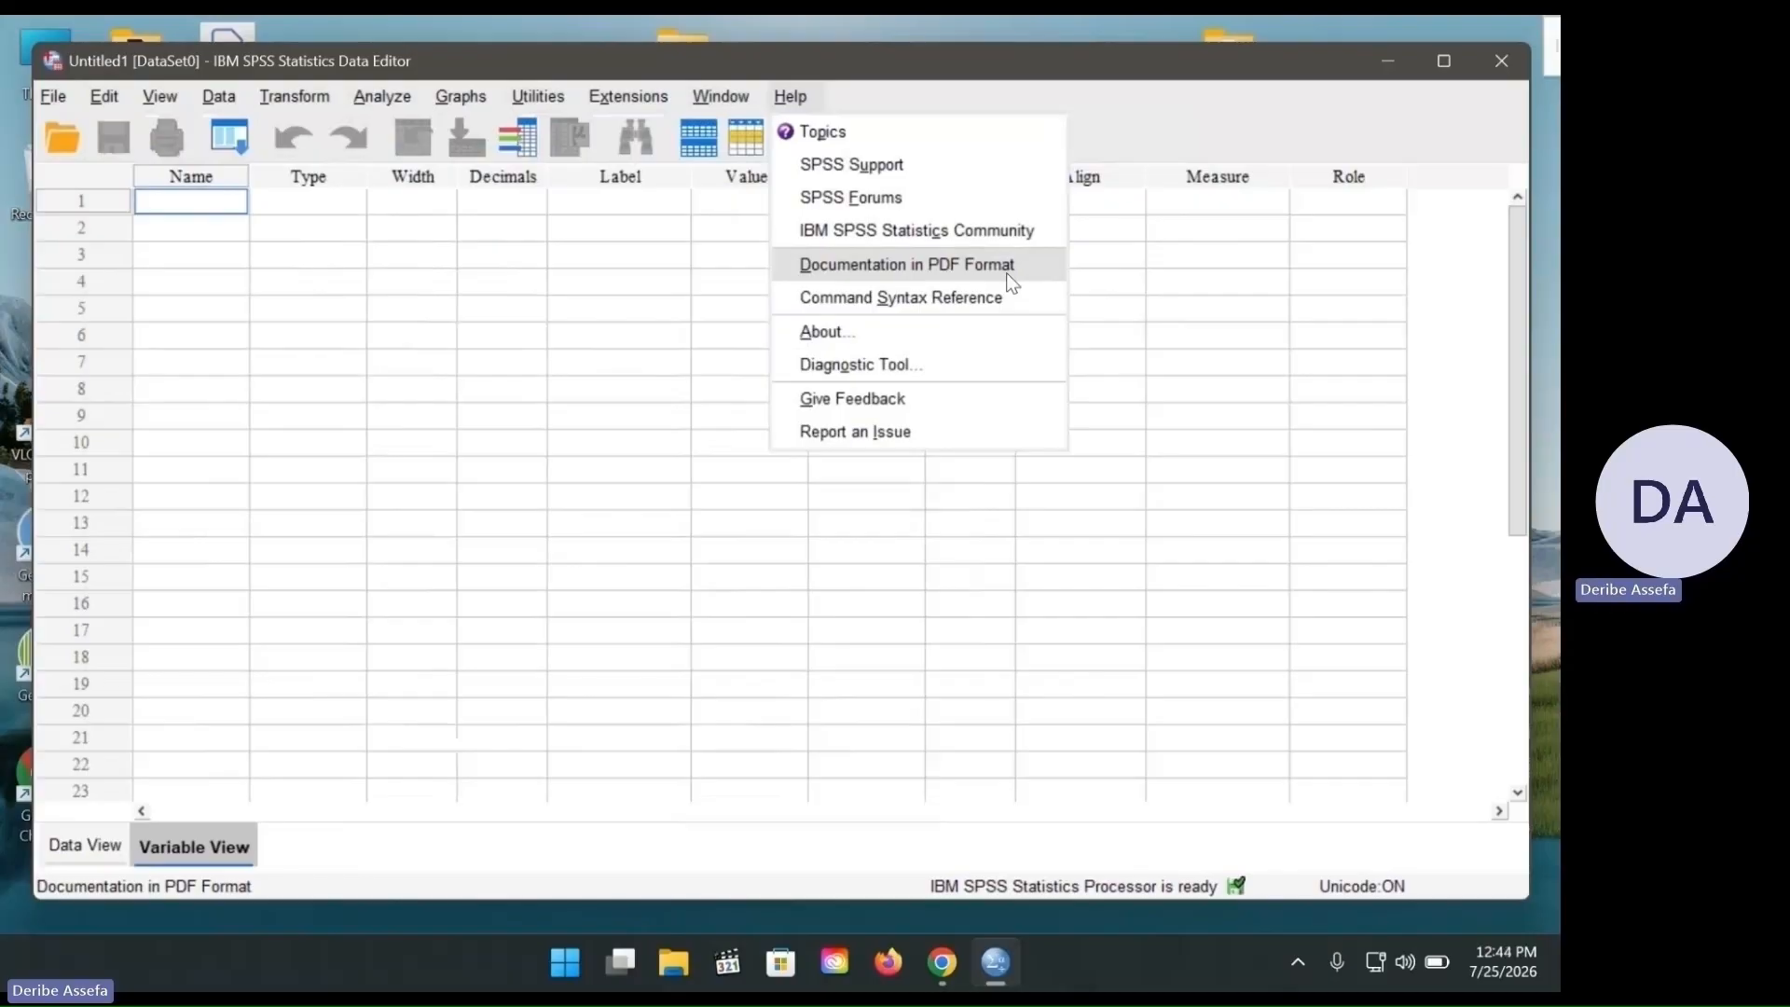
click(829, 333)
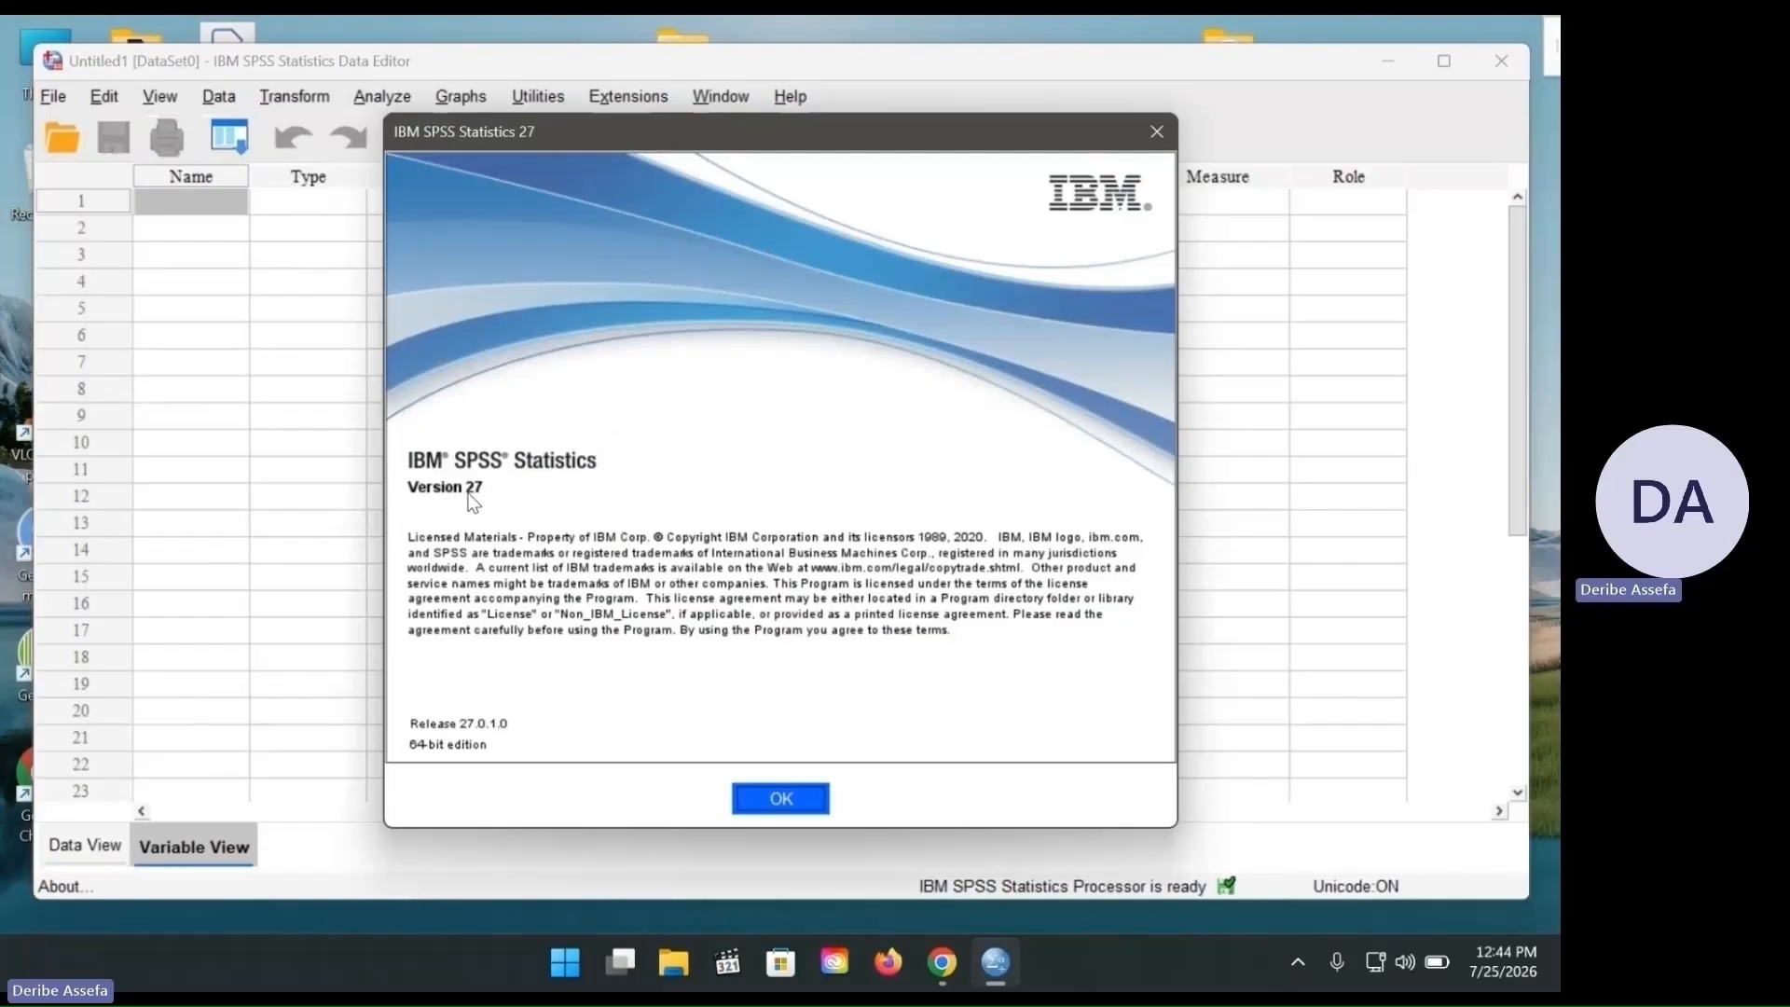
key(Return)
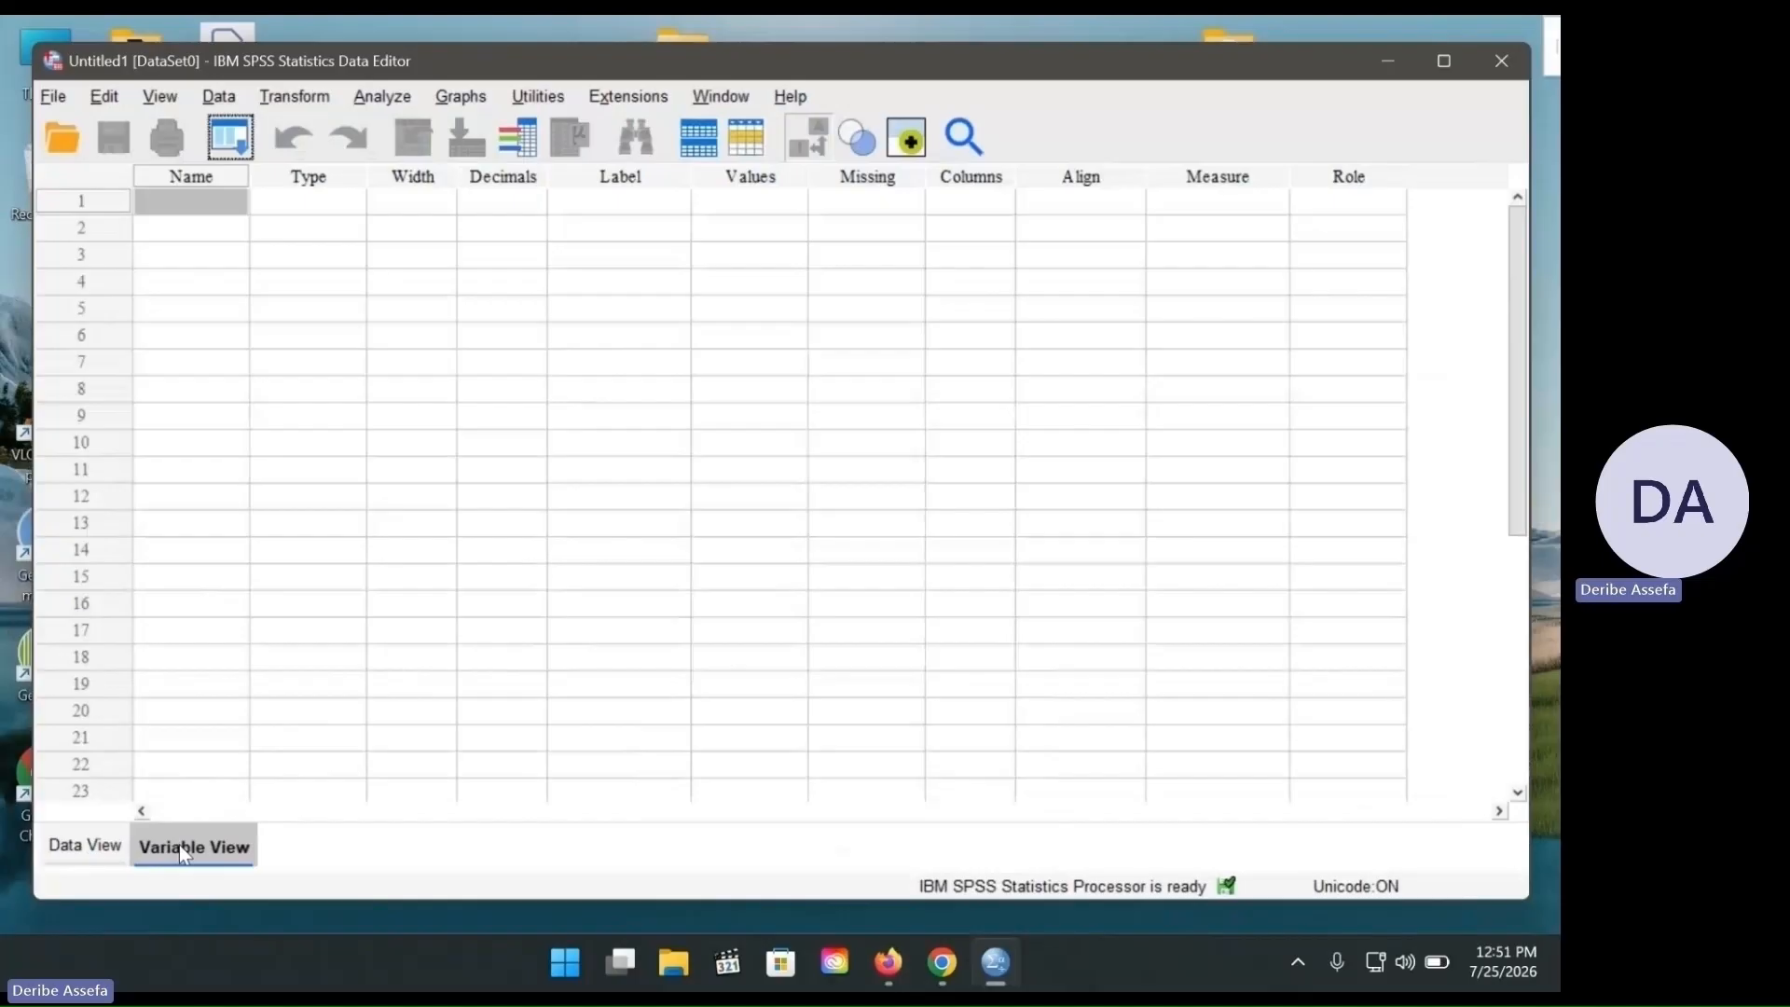
- Inspect the variable type options for the first variable row and cancel without choosing one
click(83, 201)
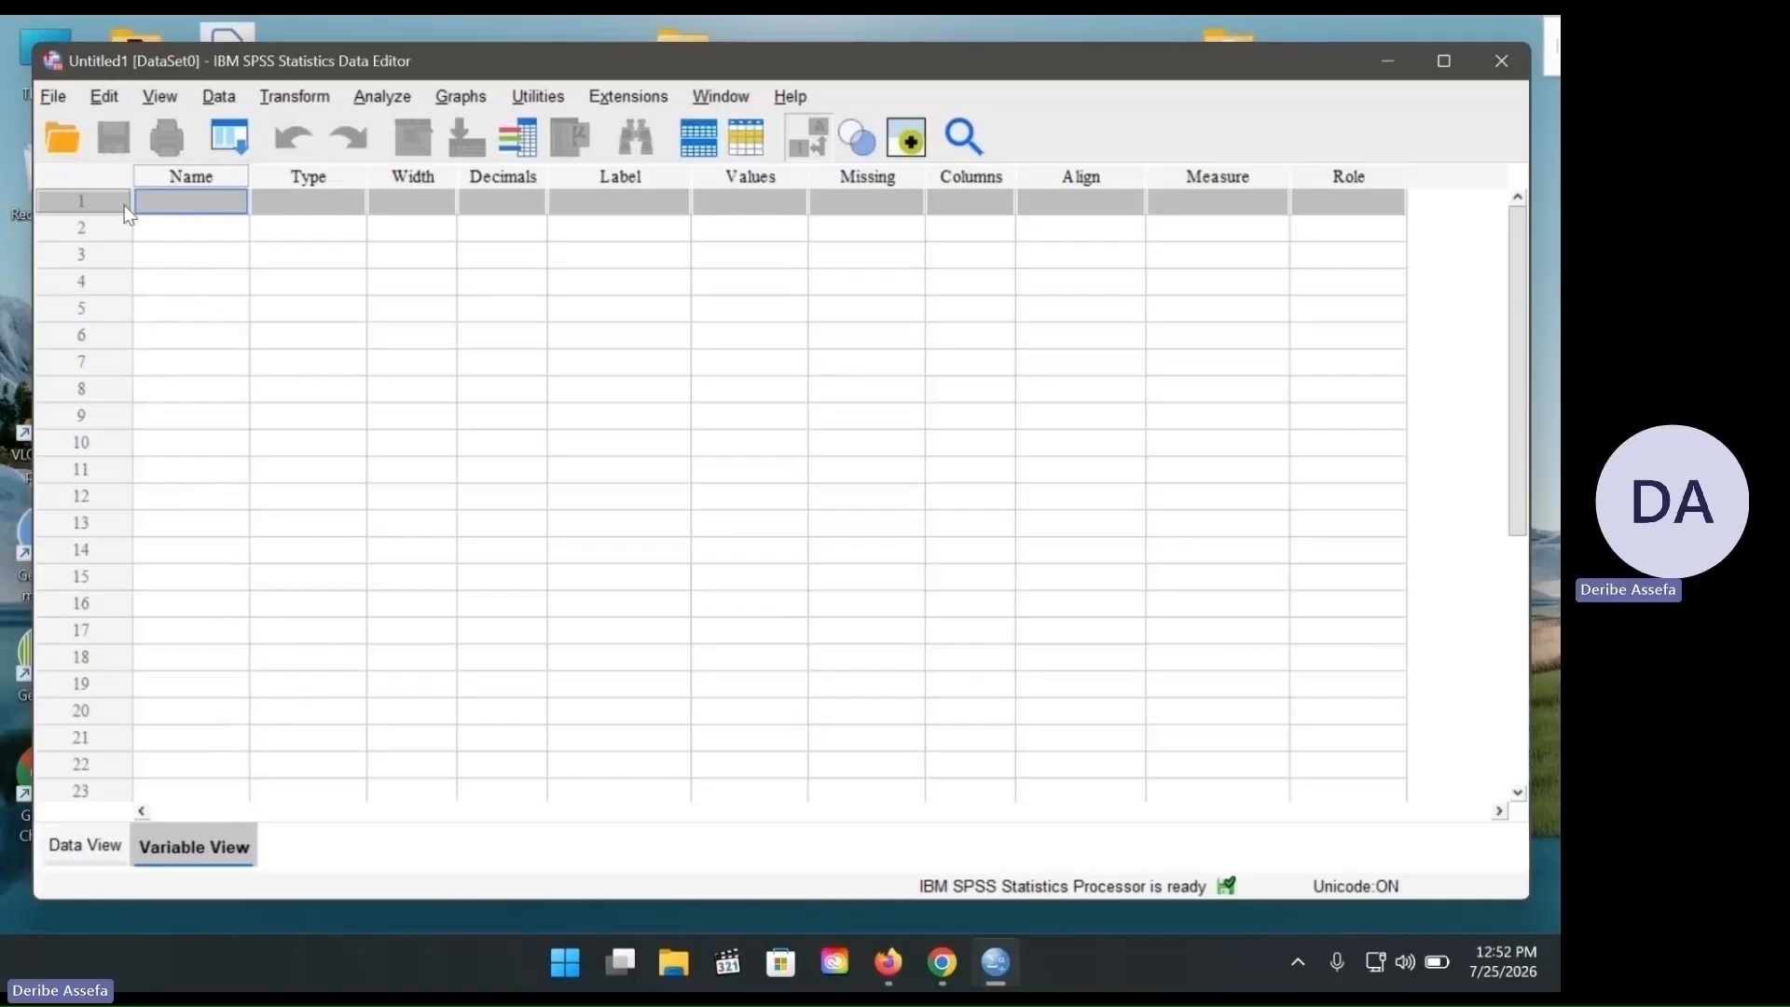
key(Right)
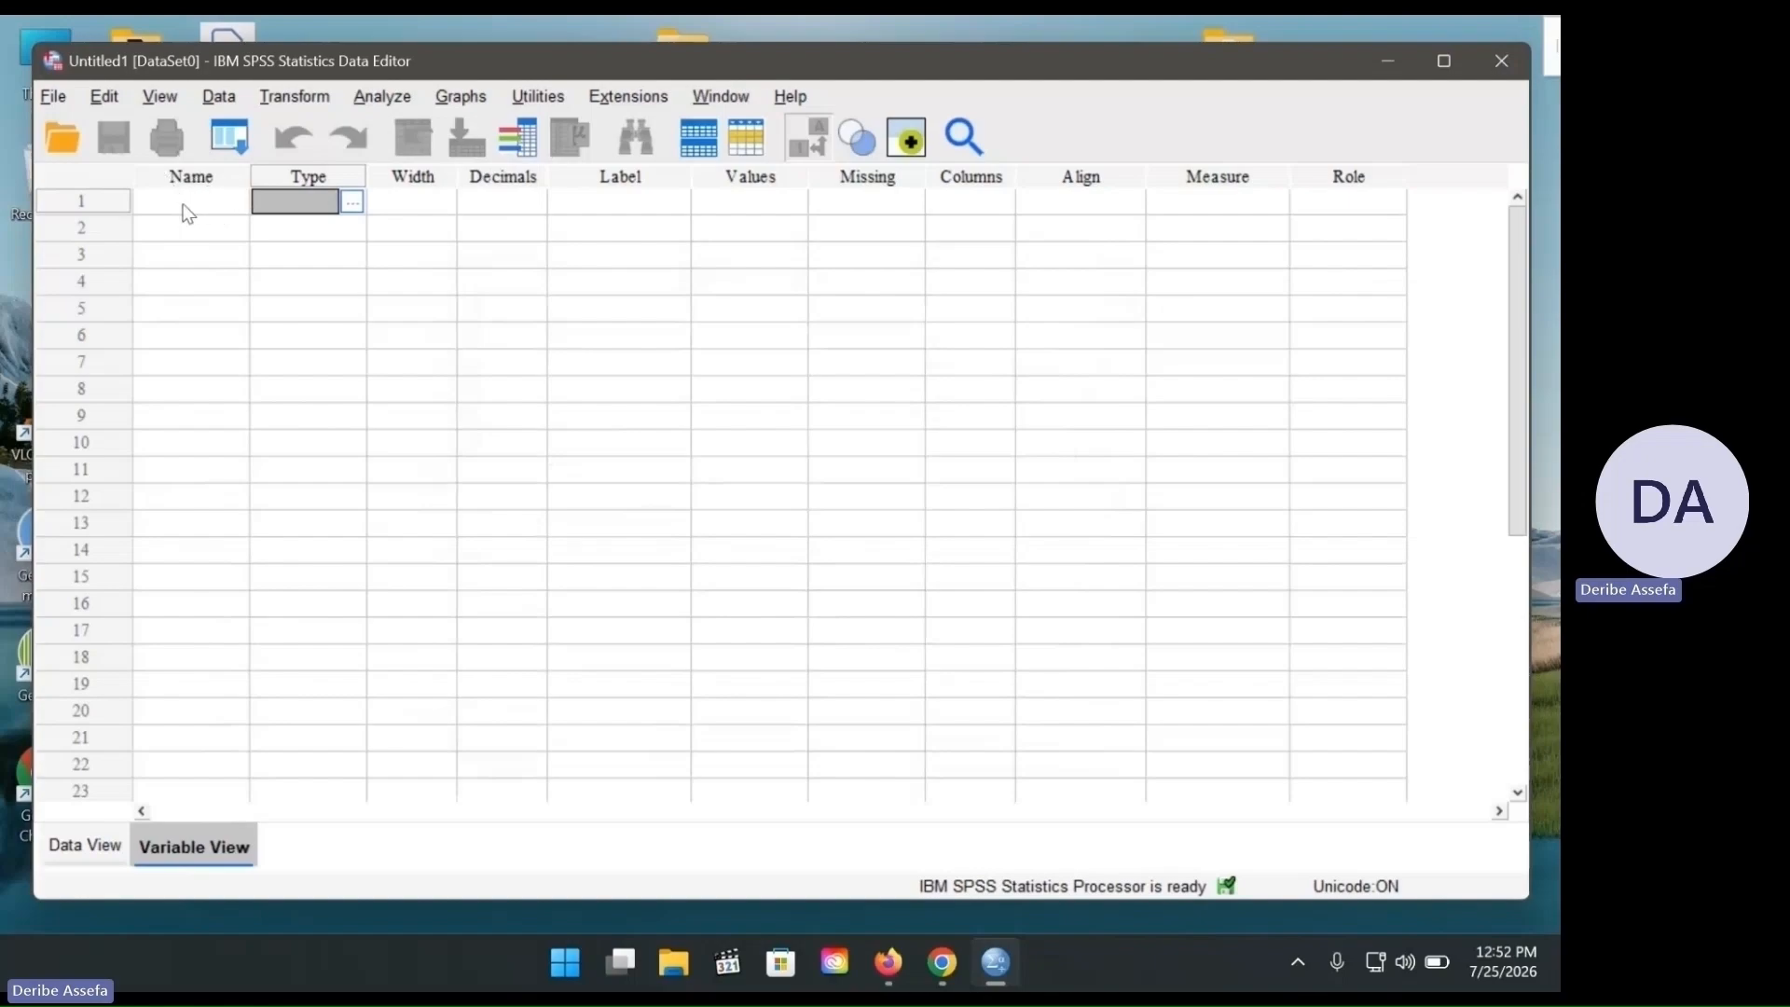
click(354, 205)
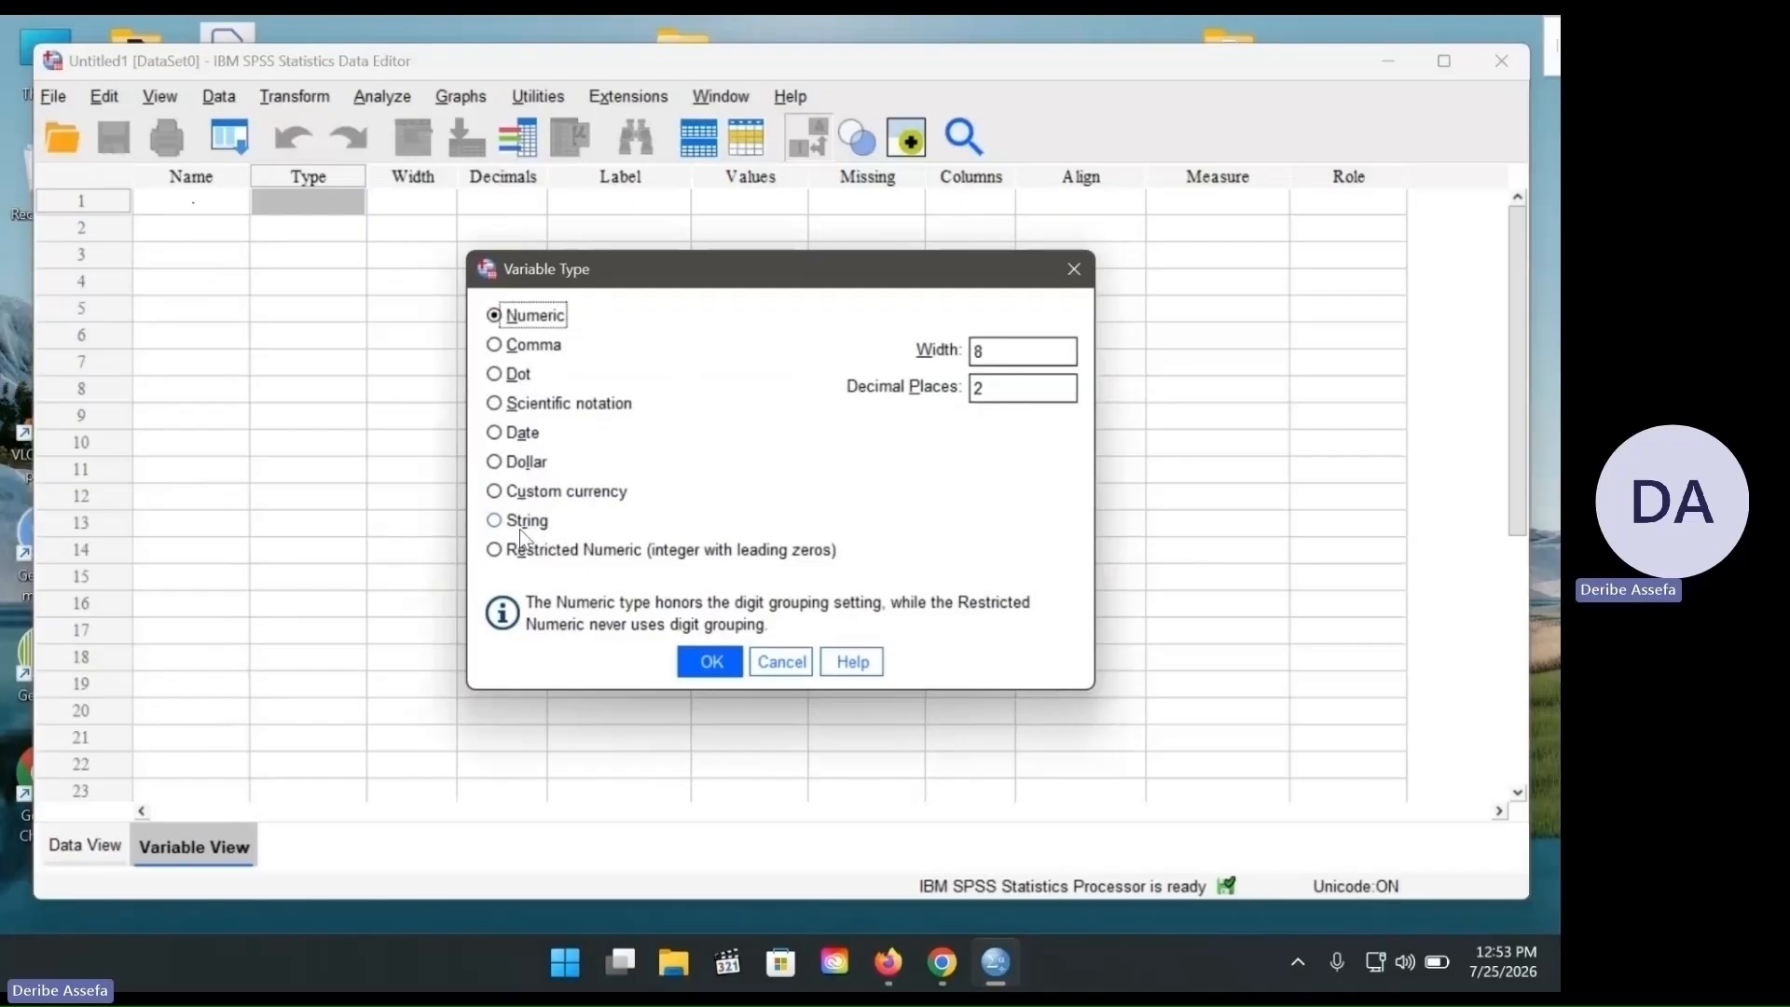
key(Escape)
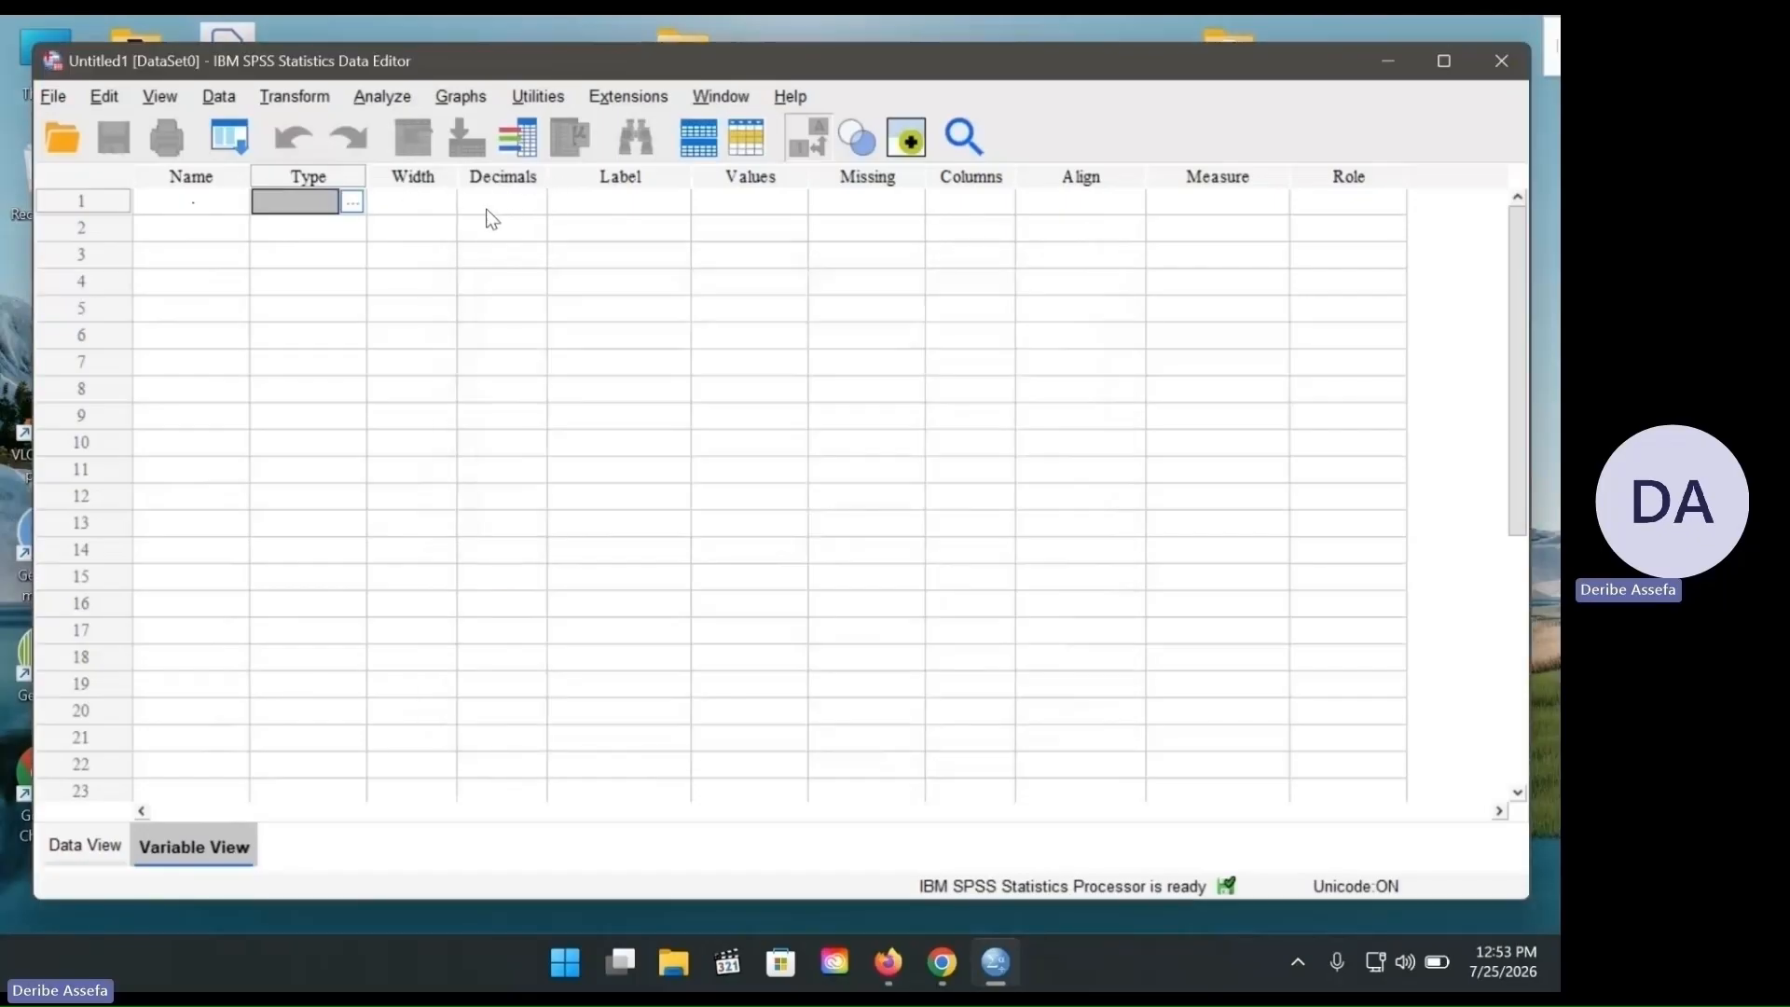
click(604, 180)
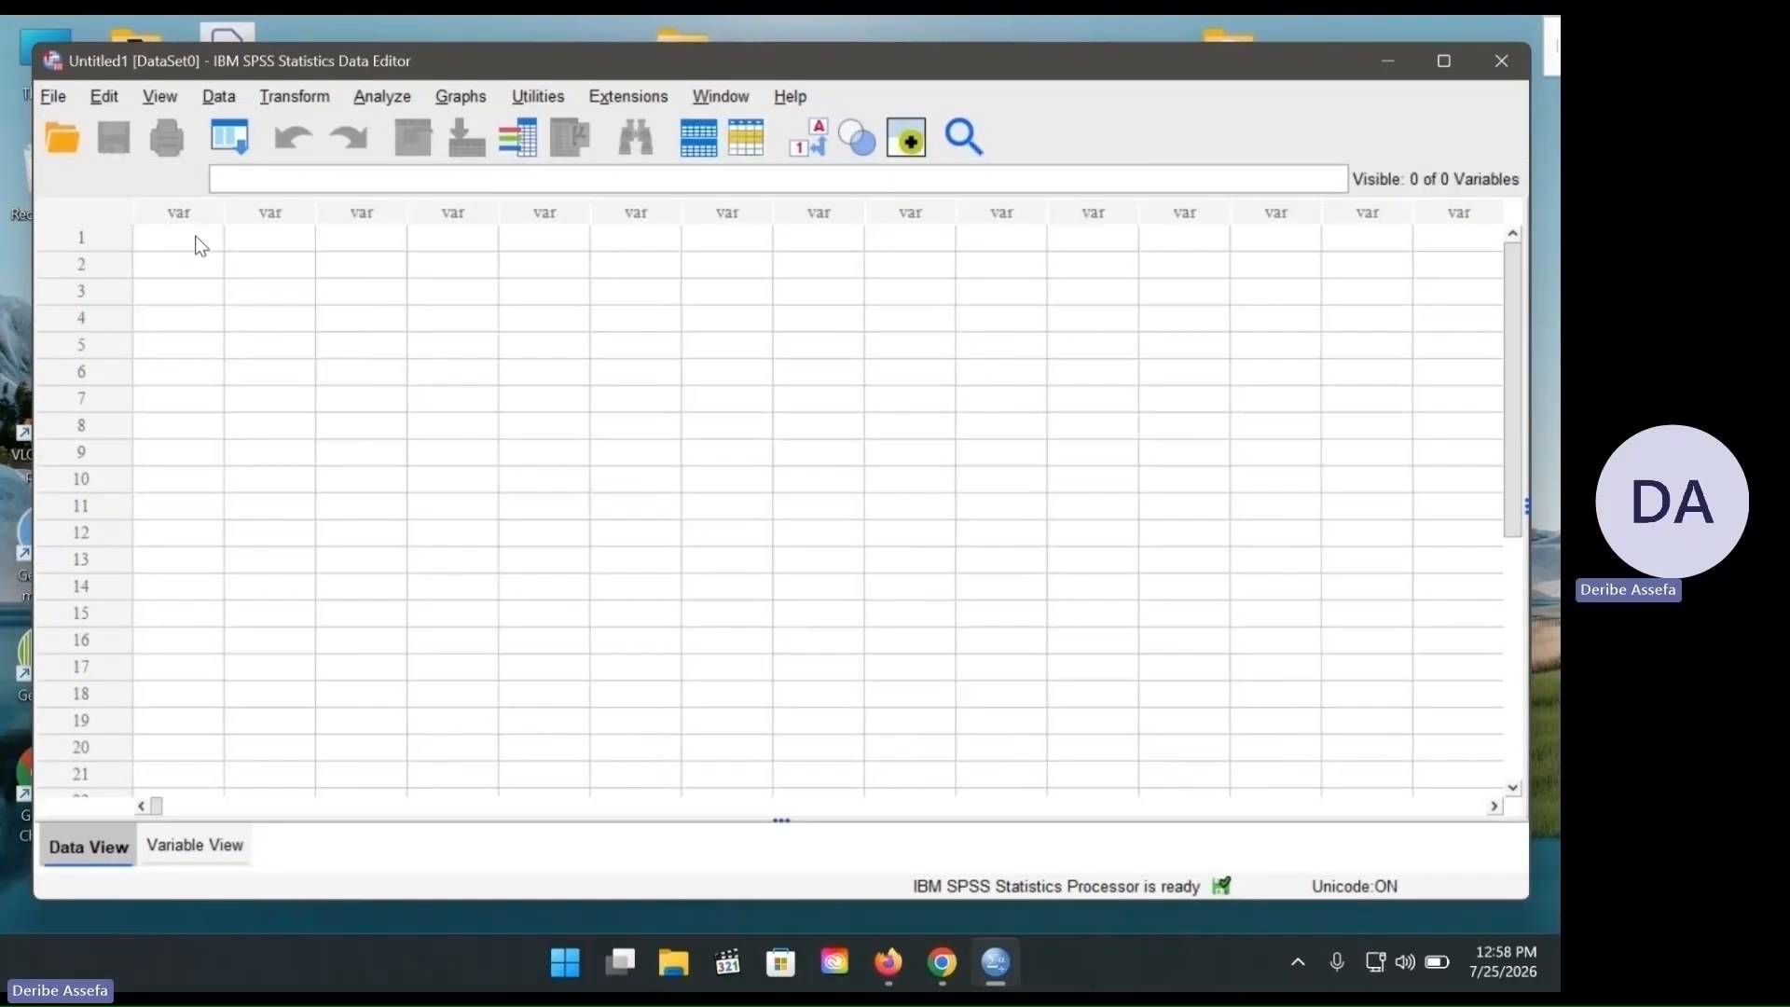
- Examine the case rows, the first variable column and individual first-row cells in the data sheet
click(62, 292)
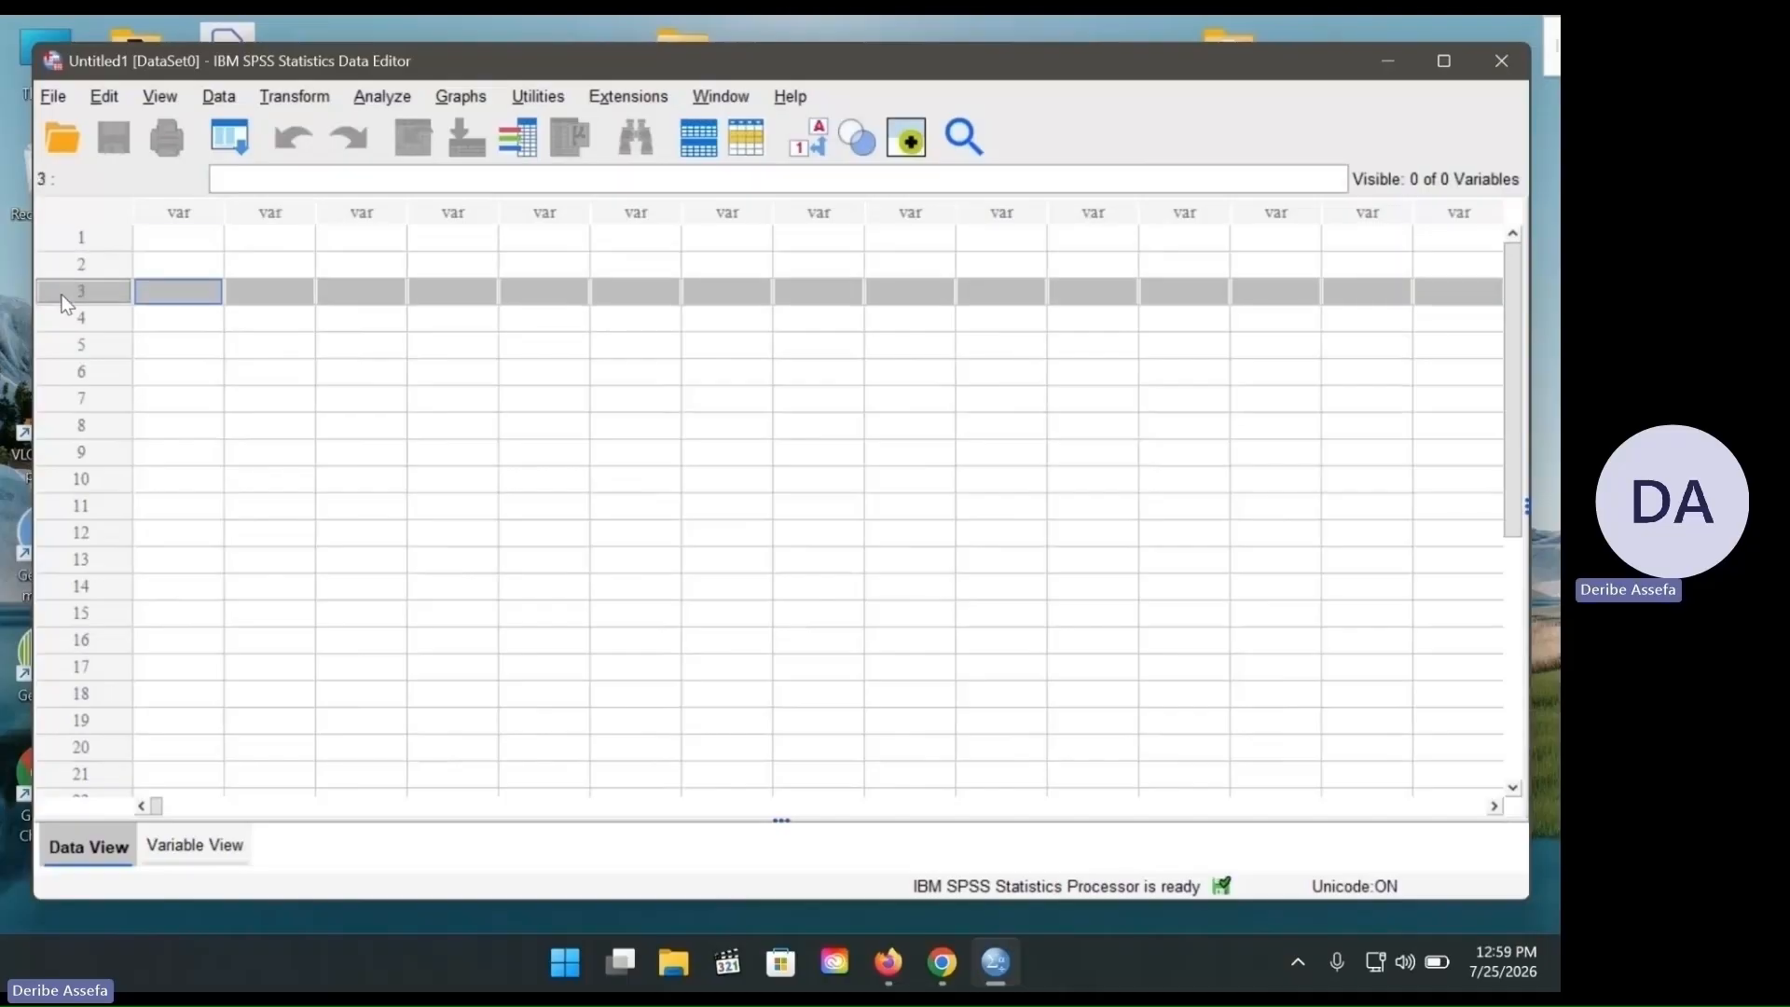
click(75, 320)
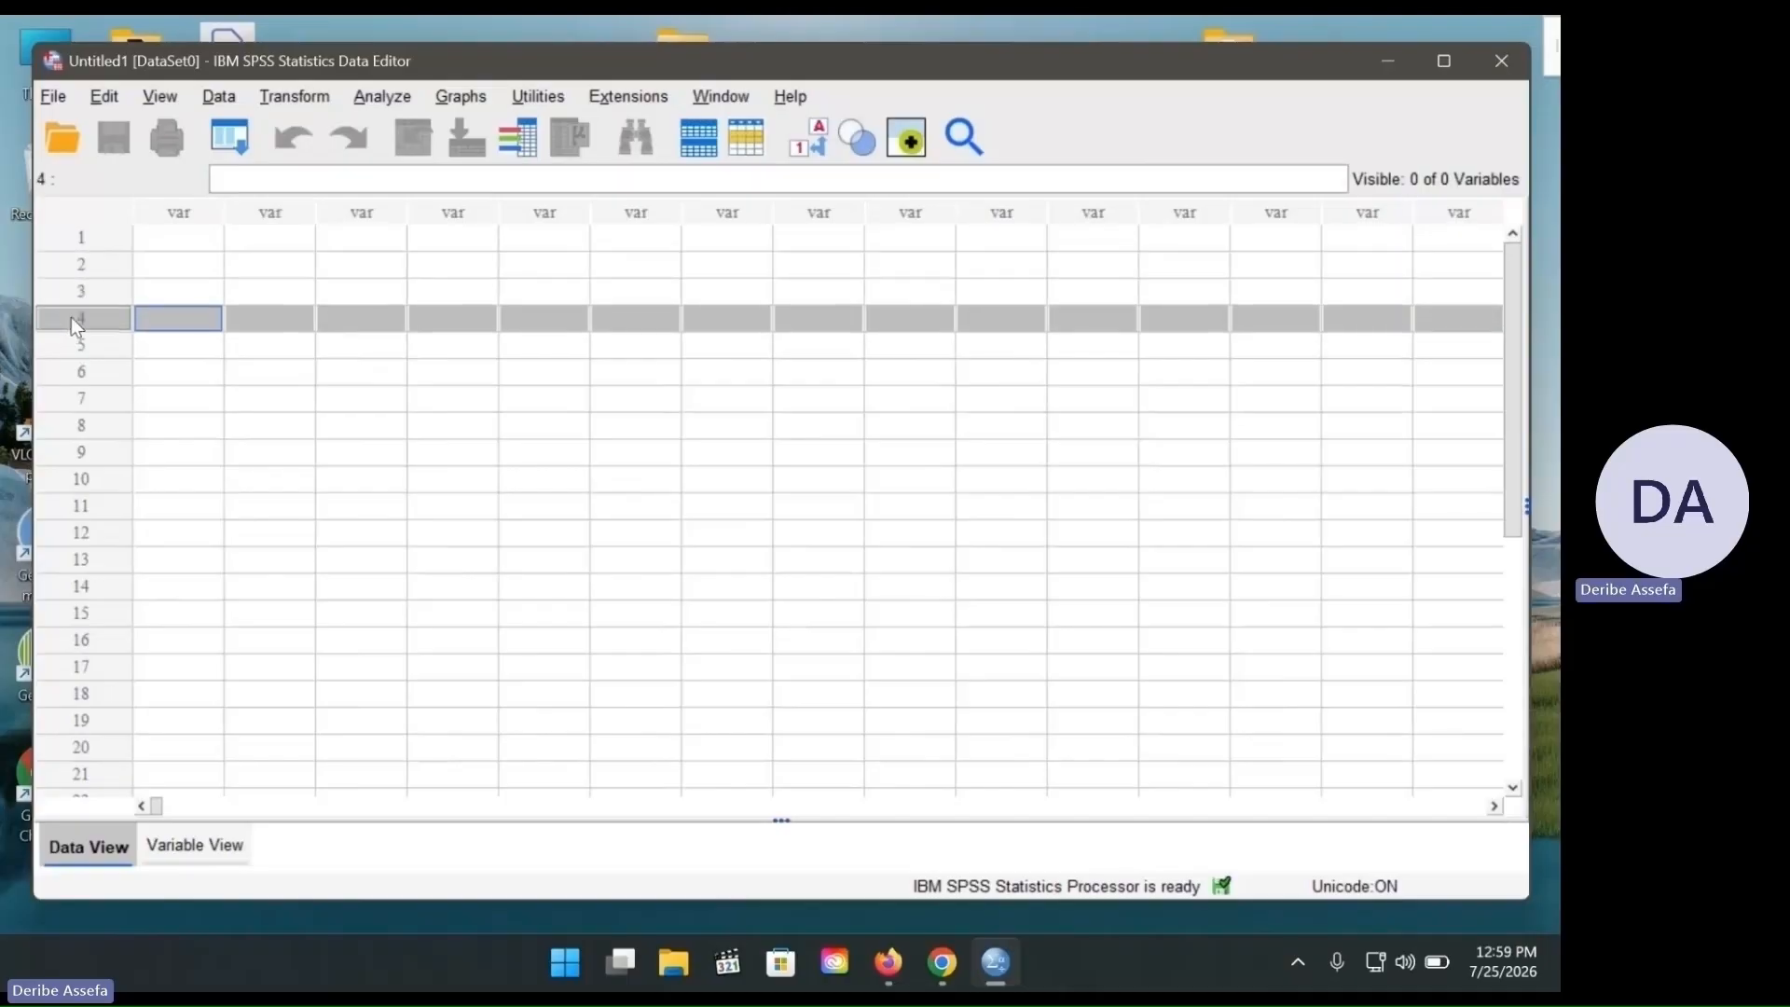
click(86, 351)
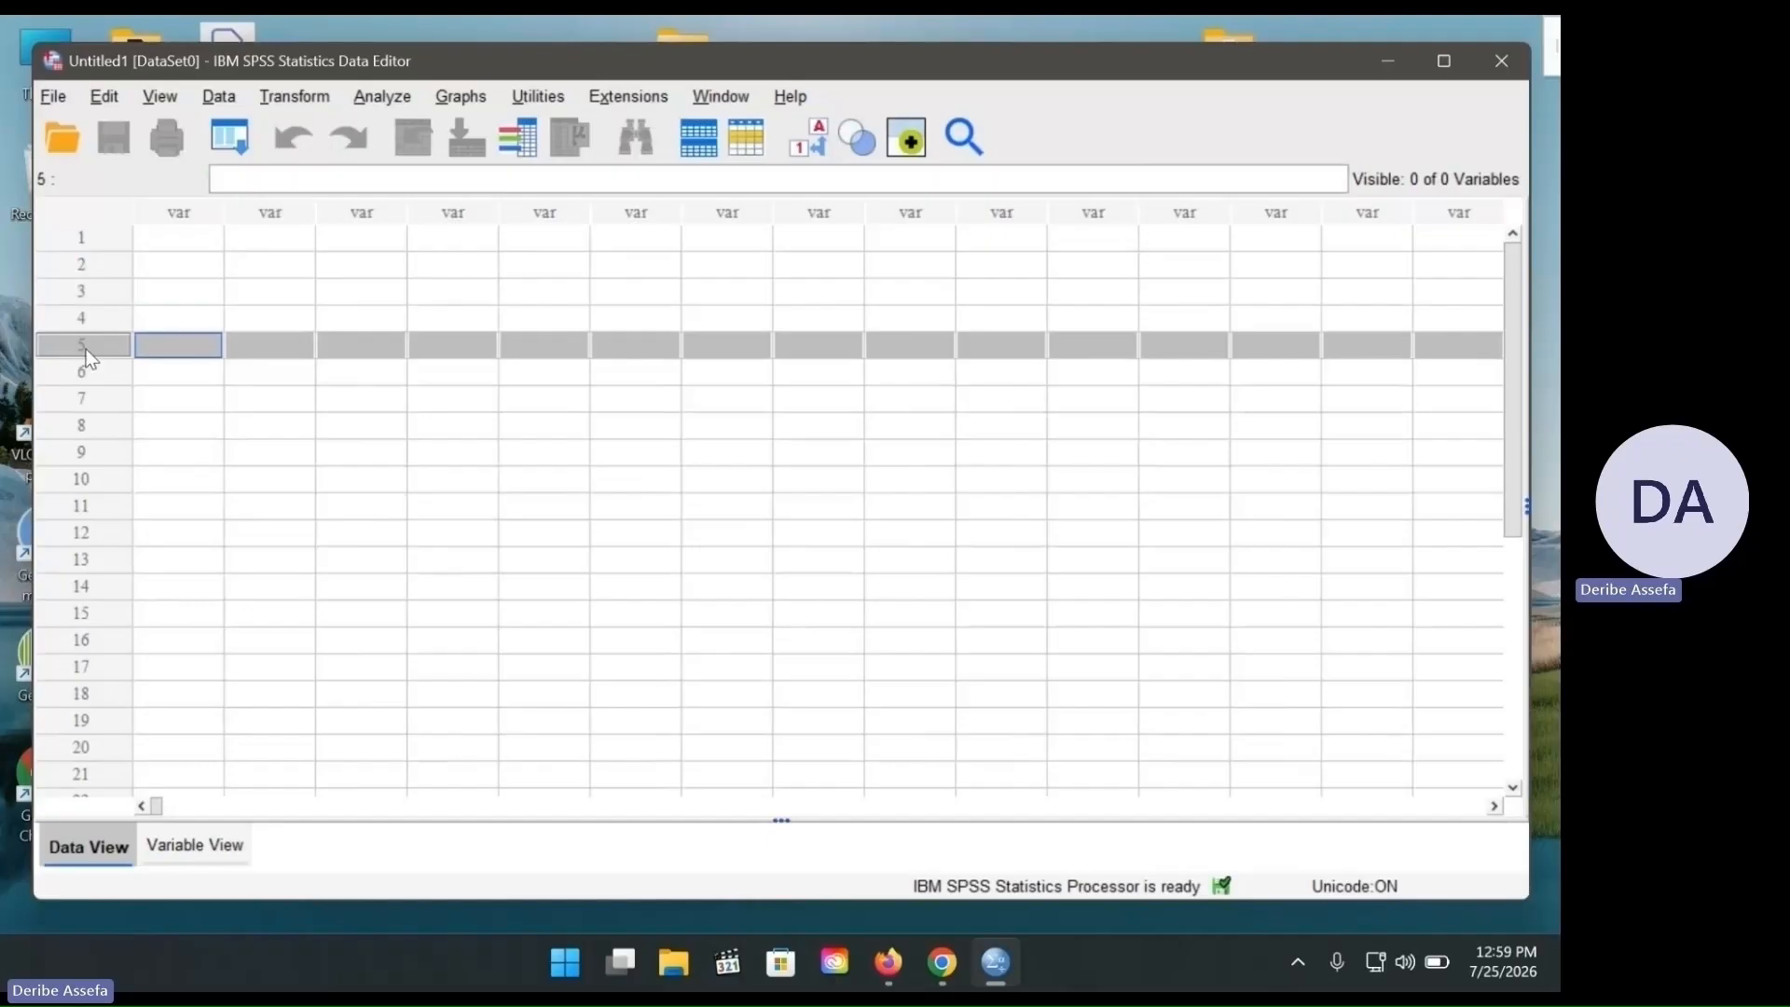
click(171, 212)
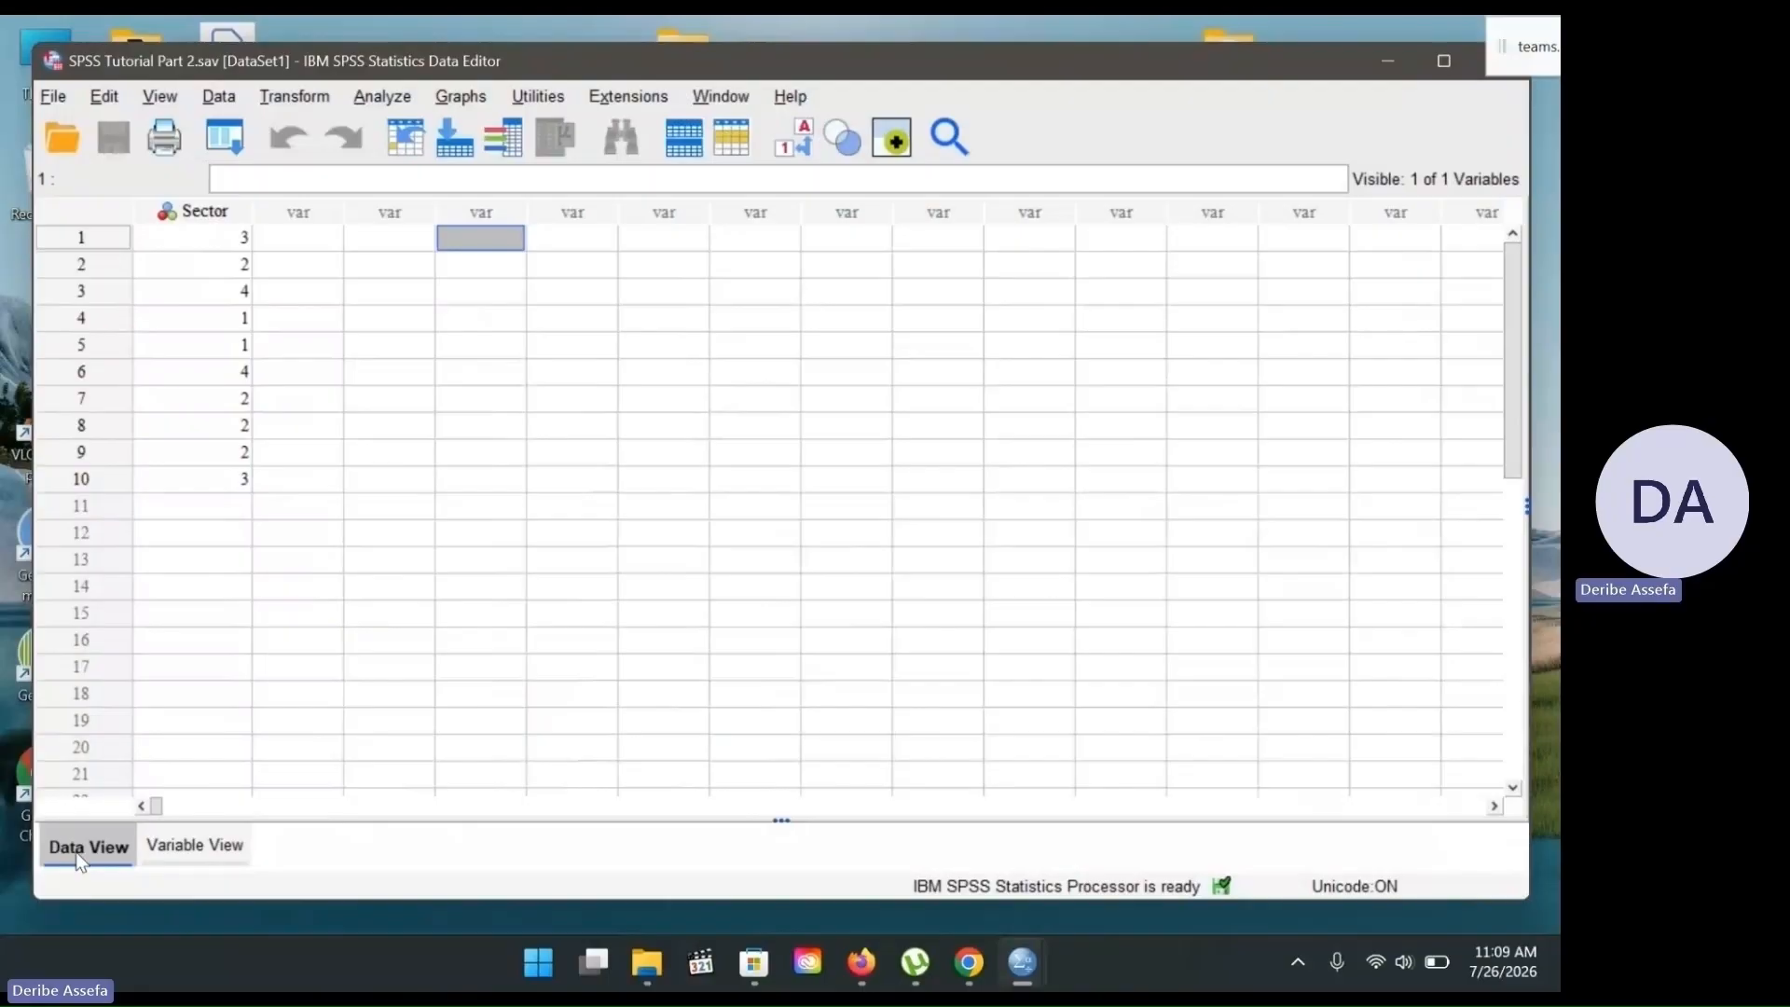
click(186, 854)
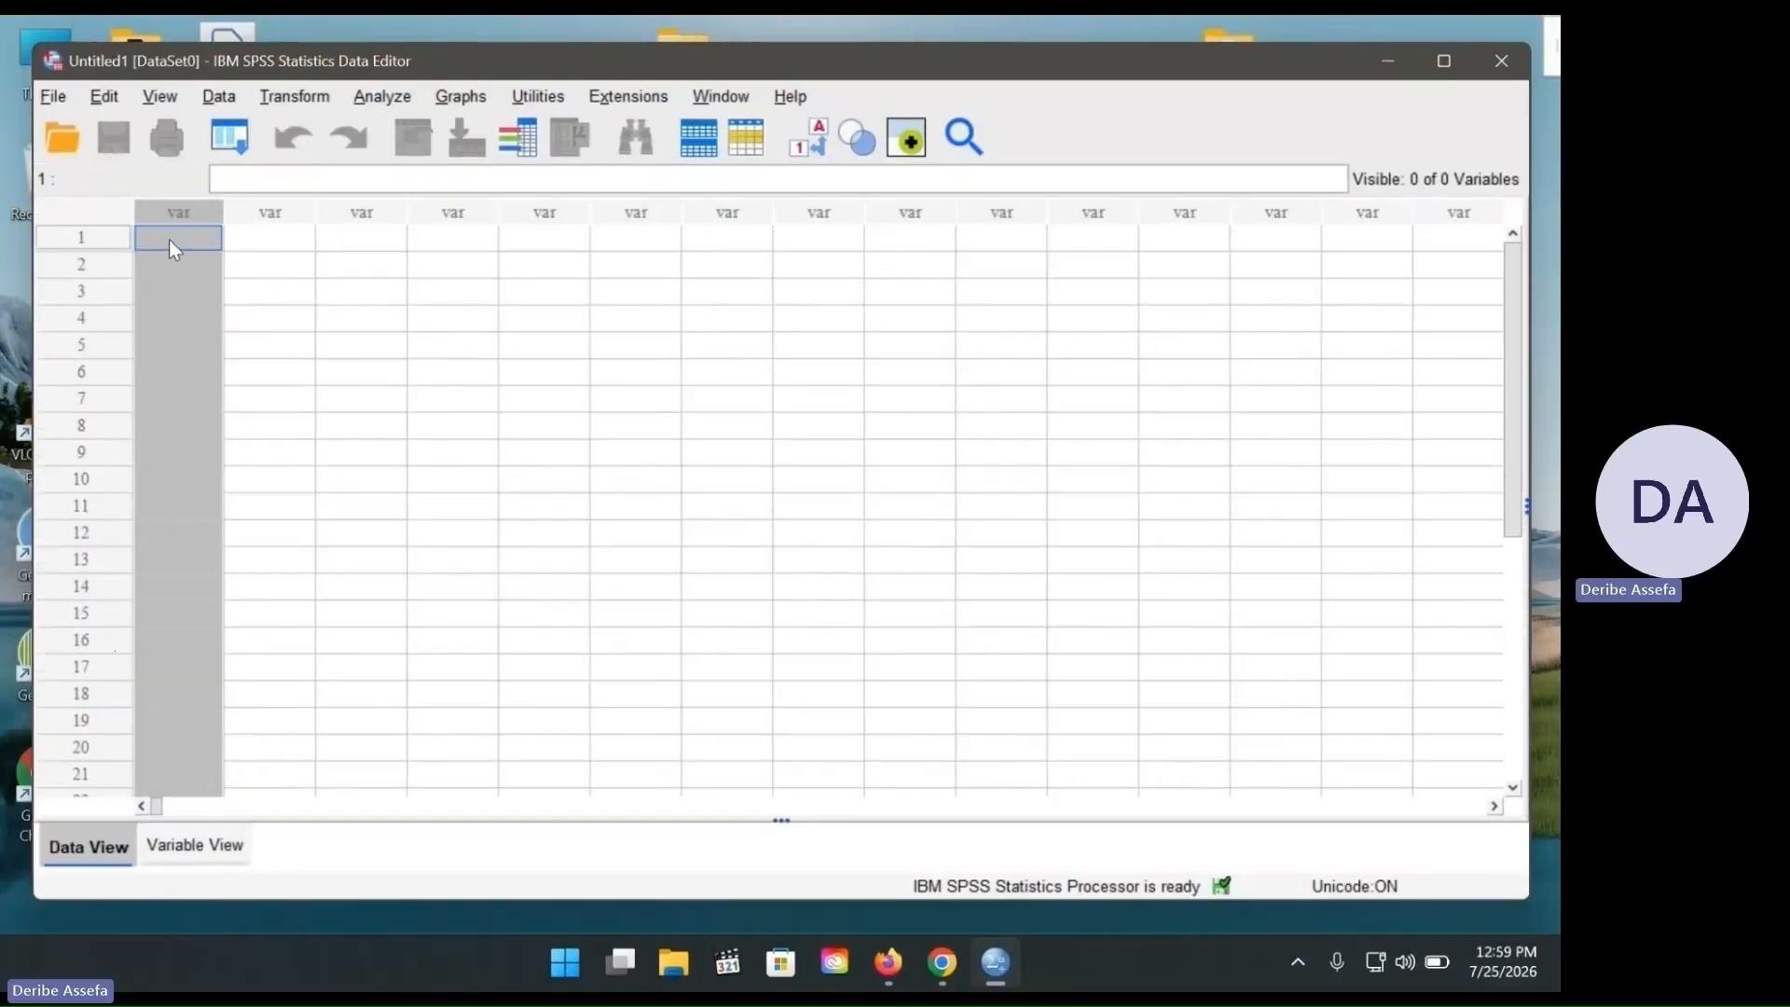
click(170, 239)
click(244, 237)
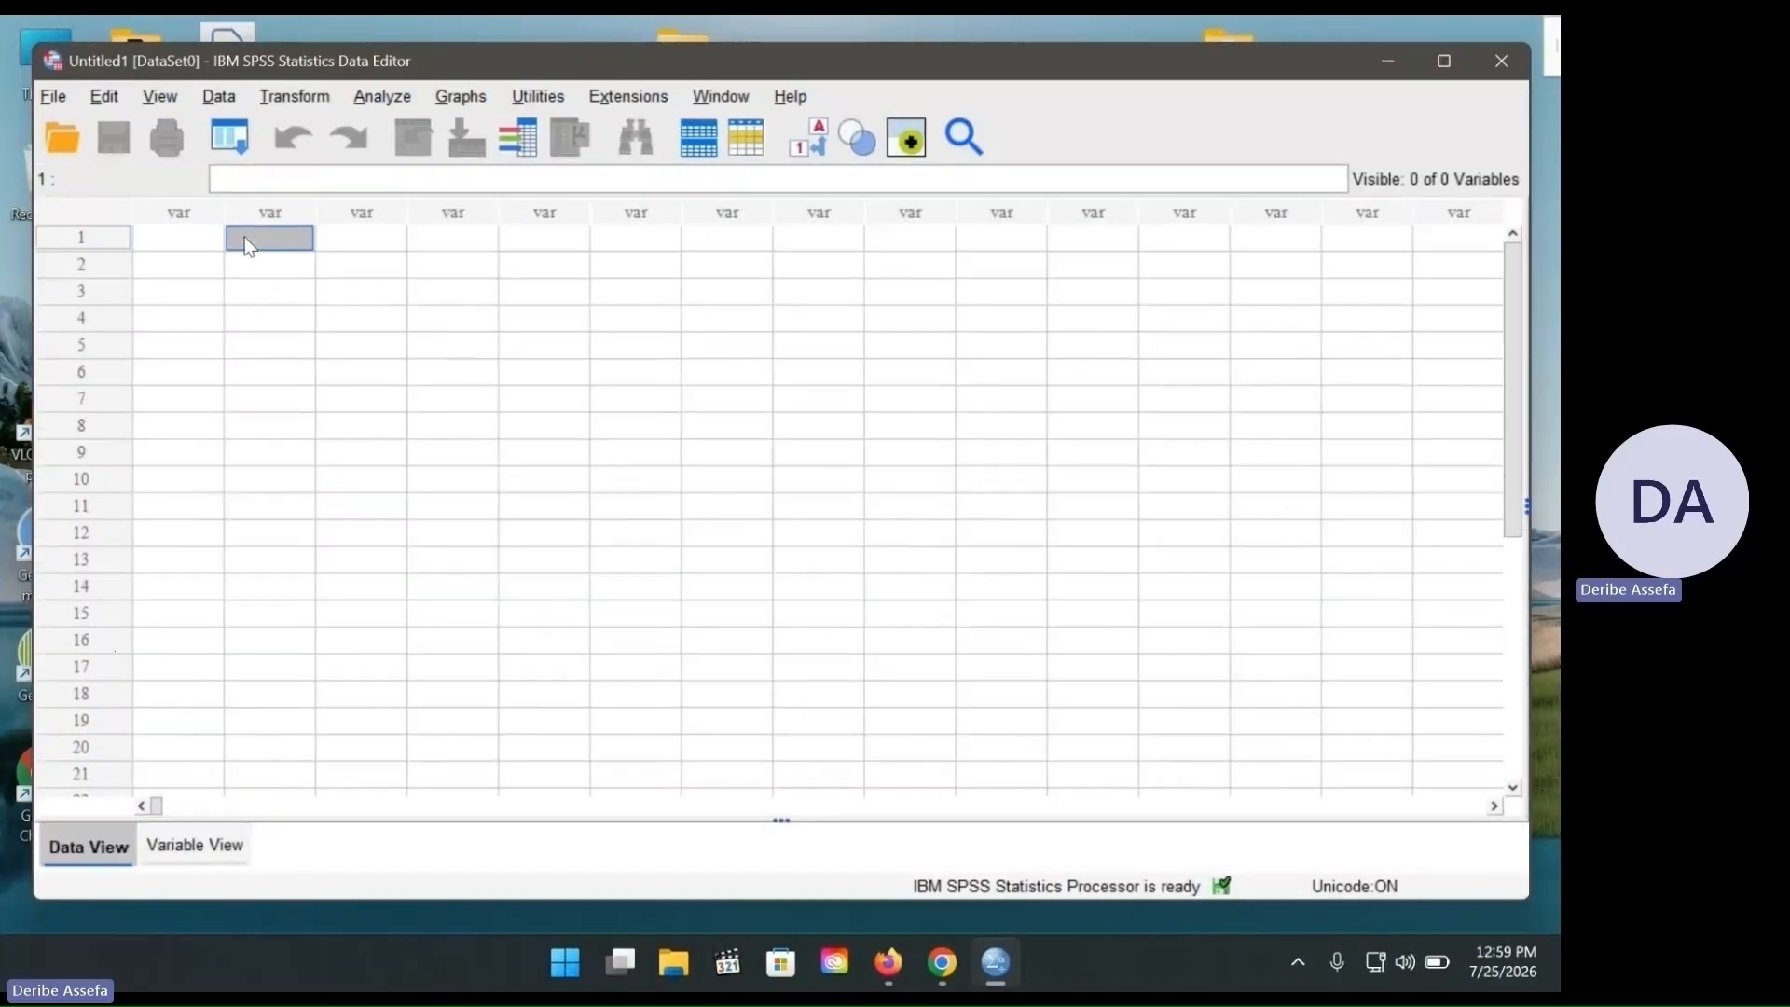
click(164, 244)
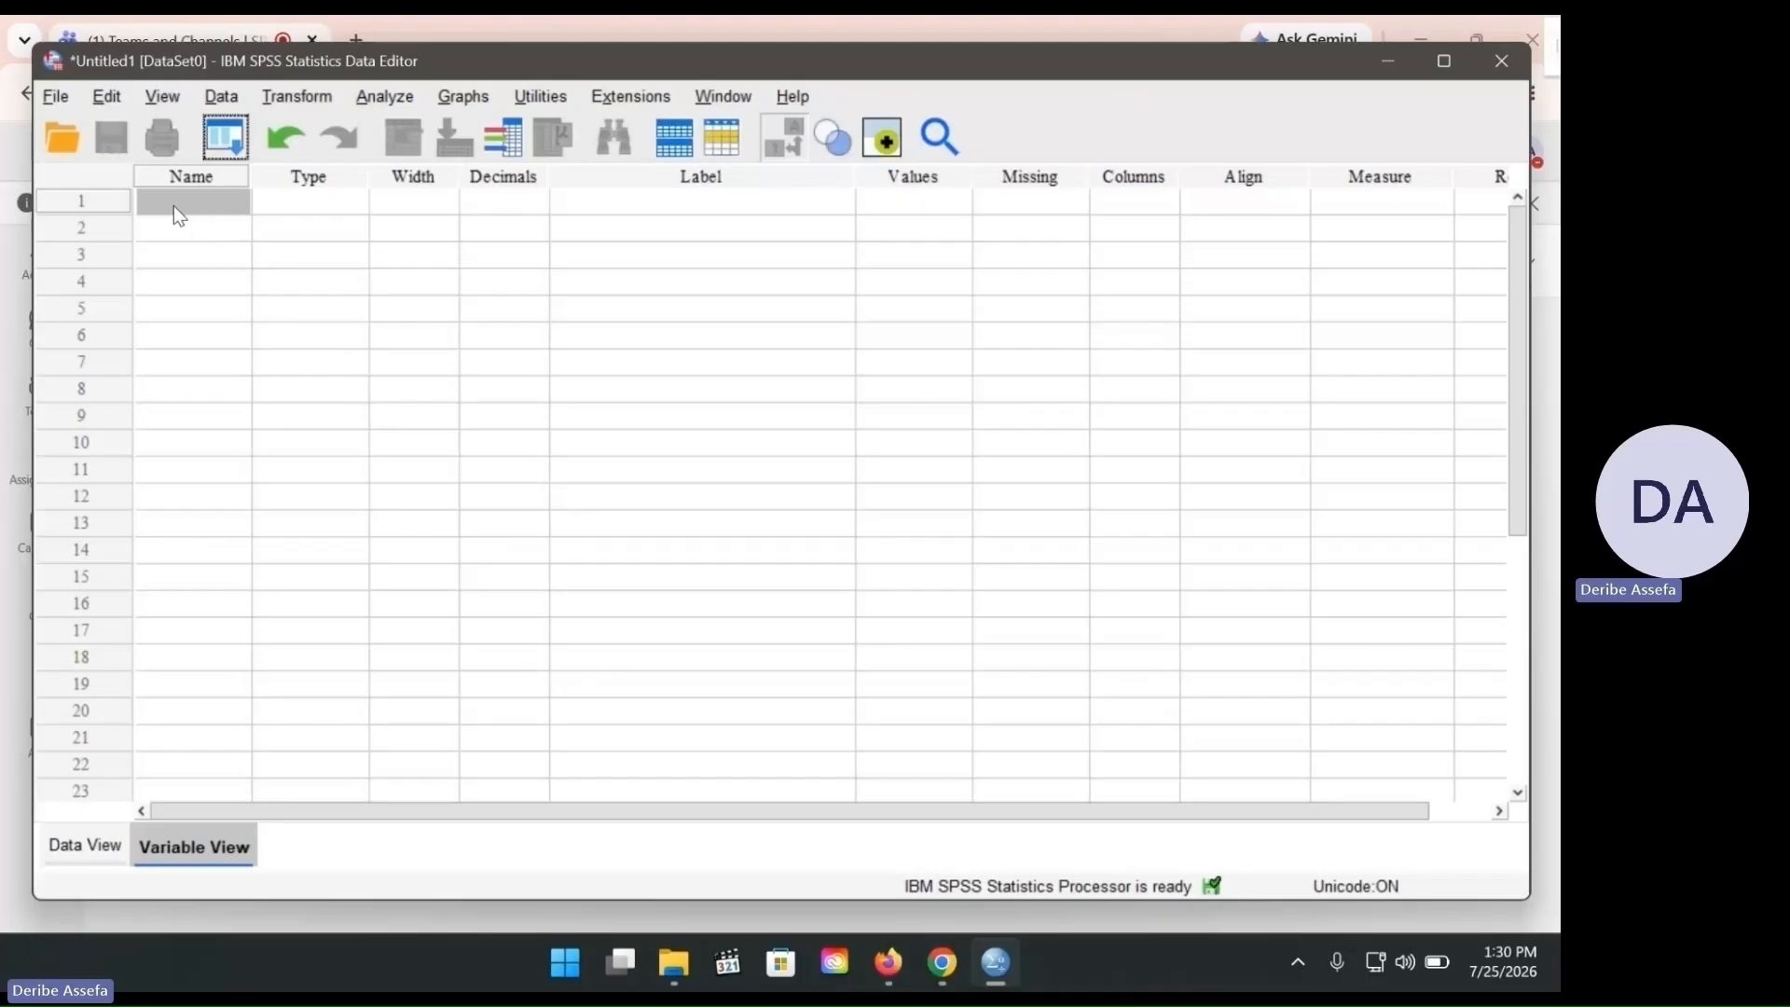
- Name the first variable Sector and label it "The sector in which the respondent is employed"
double_click(175, 205)
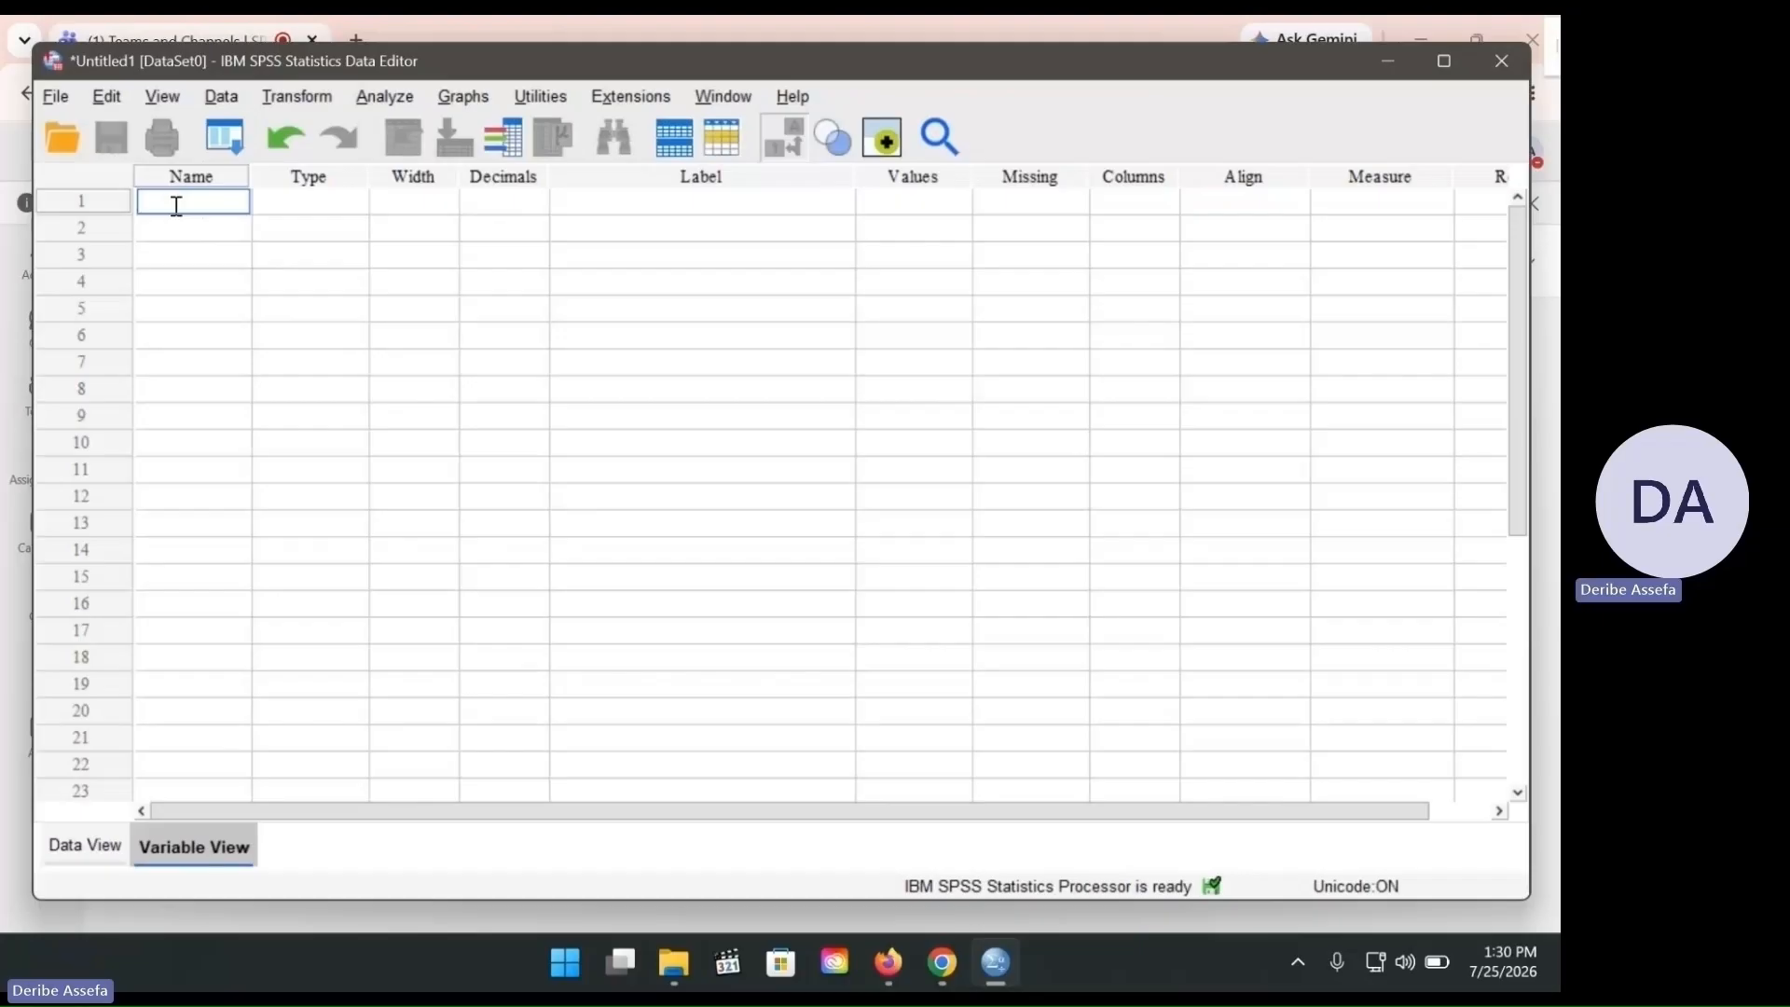
text(Sector)
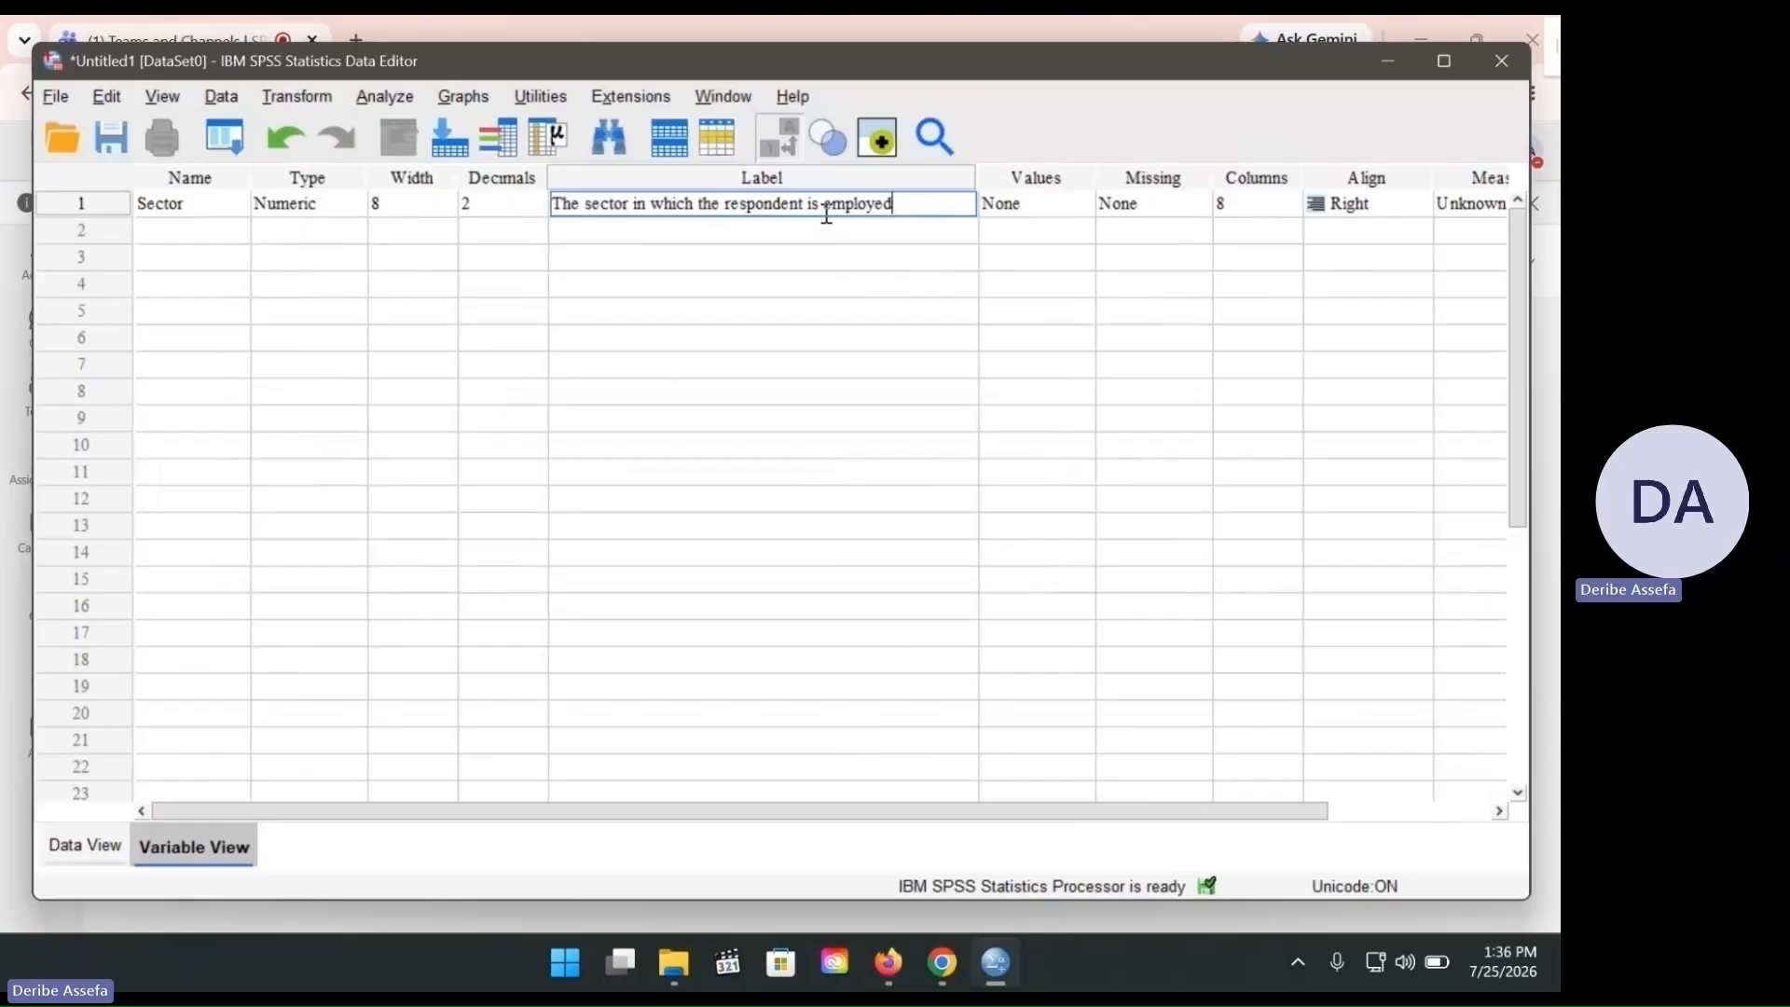
- Open the Sector variable's value labels and add value 1 as "Public sector"
scroll(890, 210, right, 3)
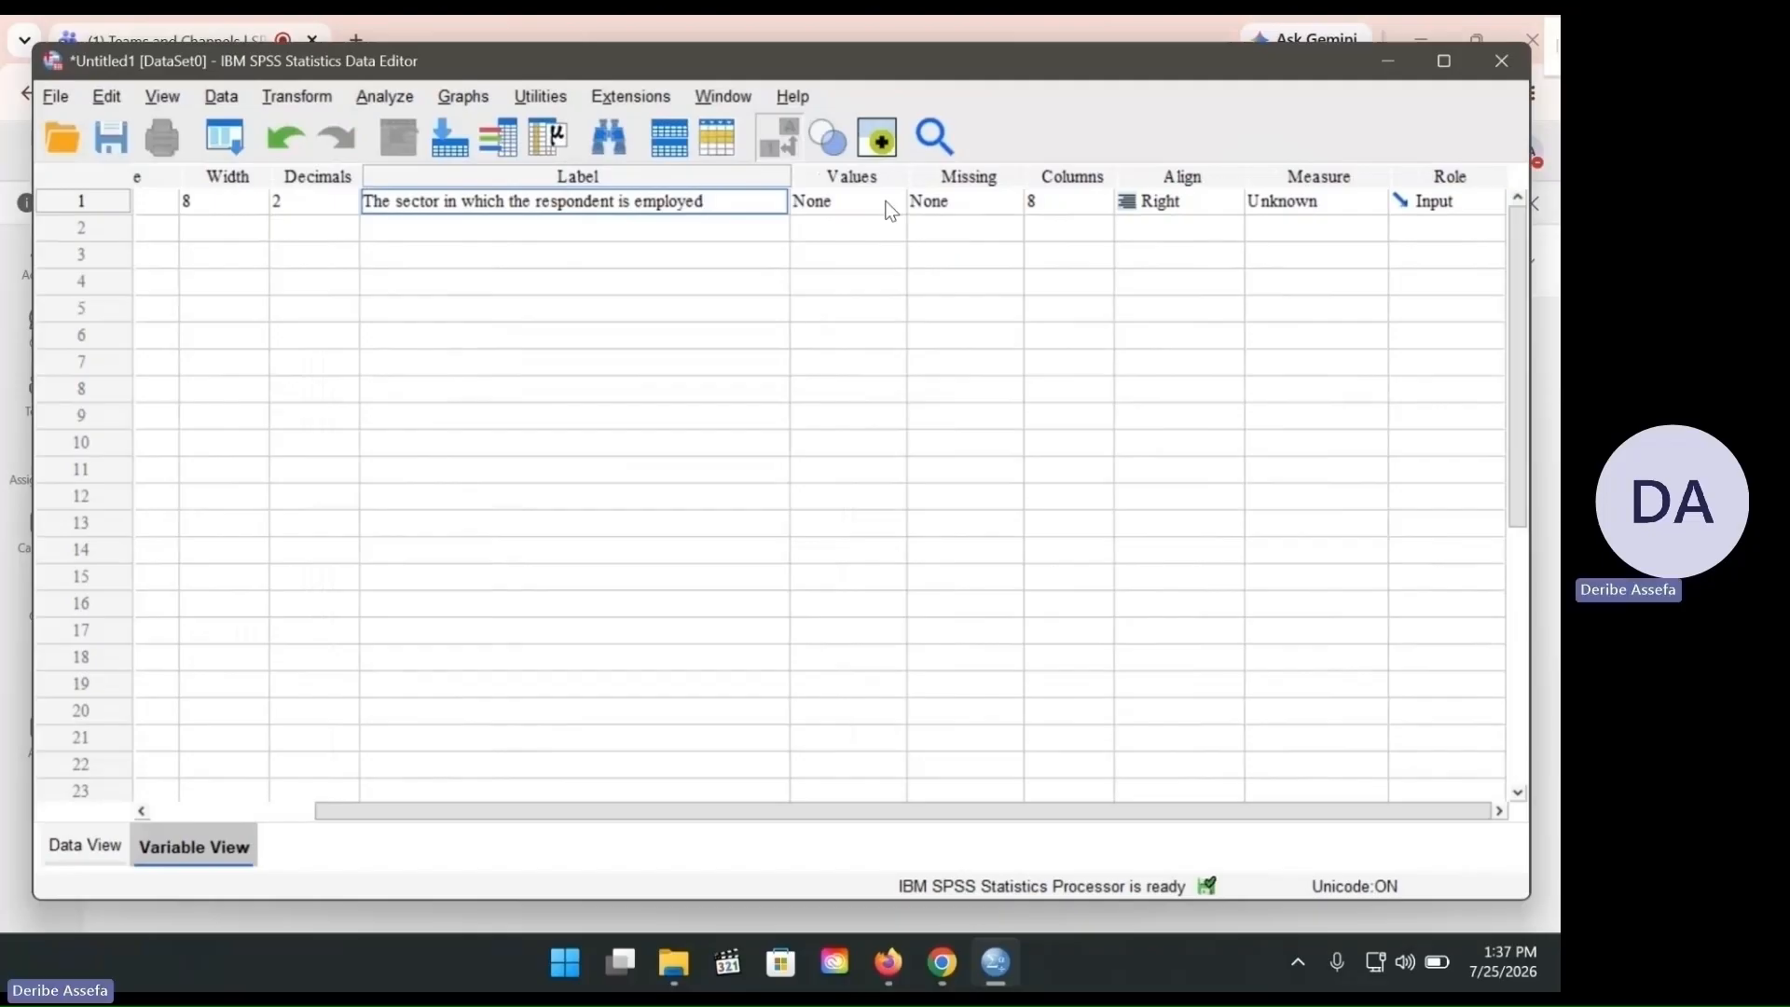
click(891, 207)
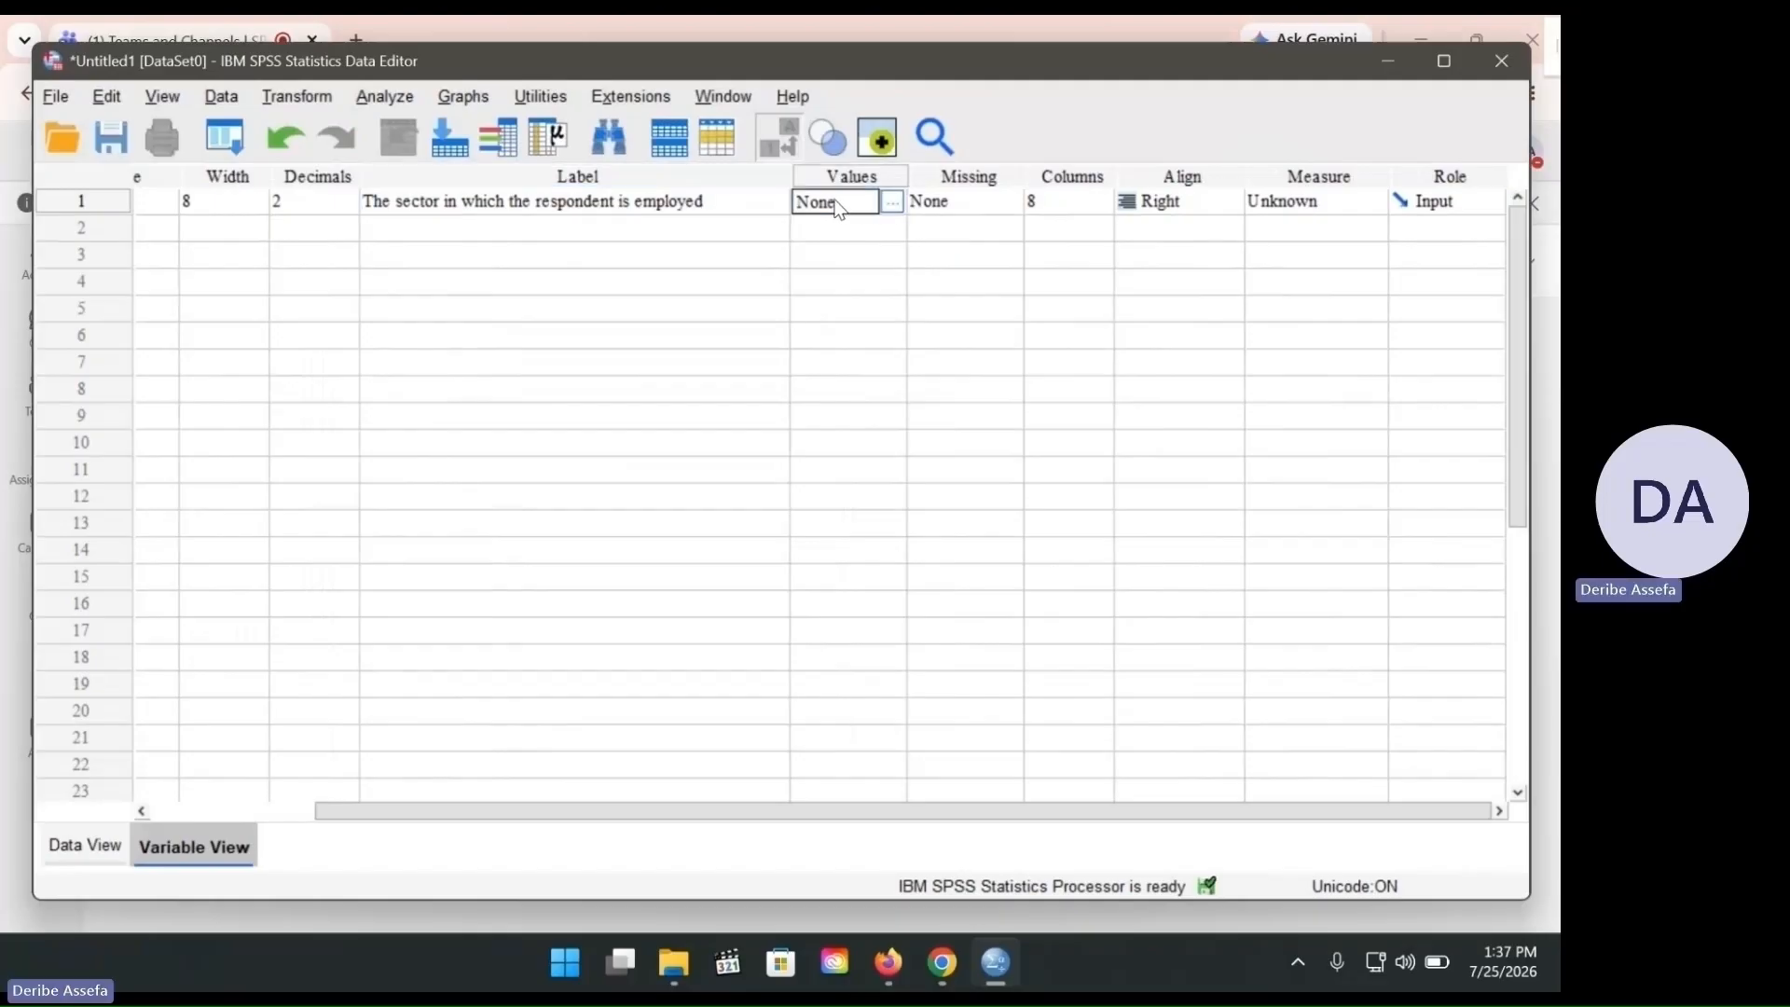
click(892, 202)
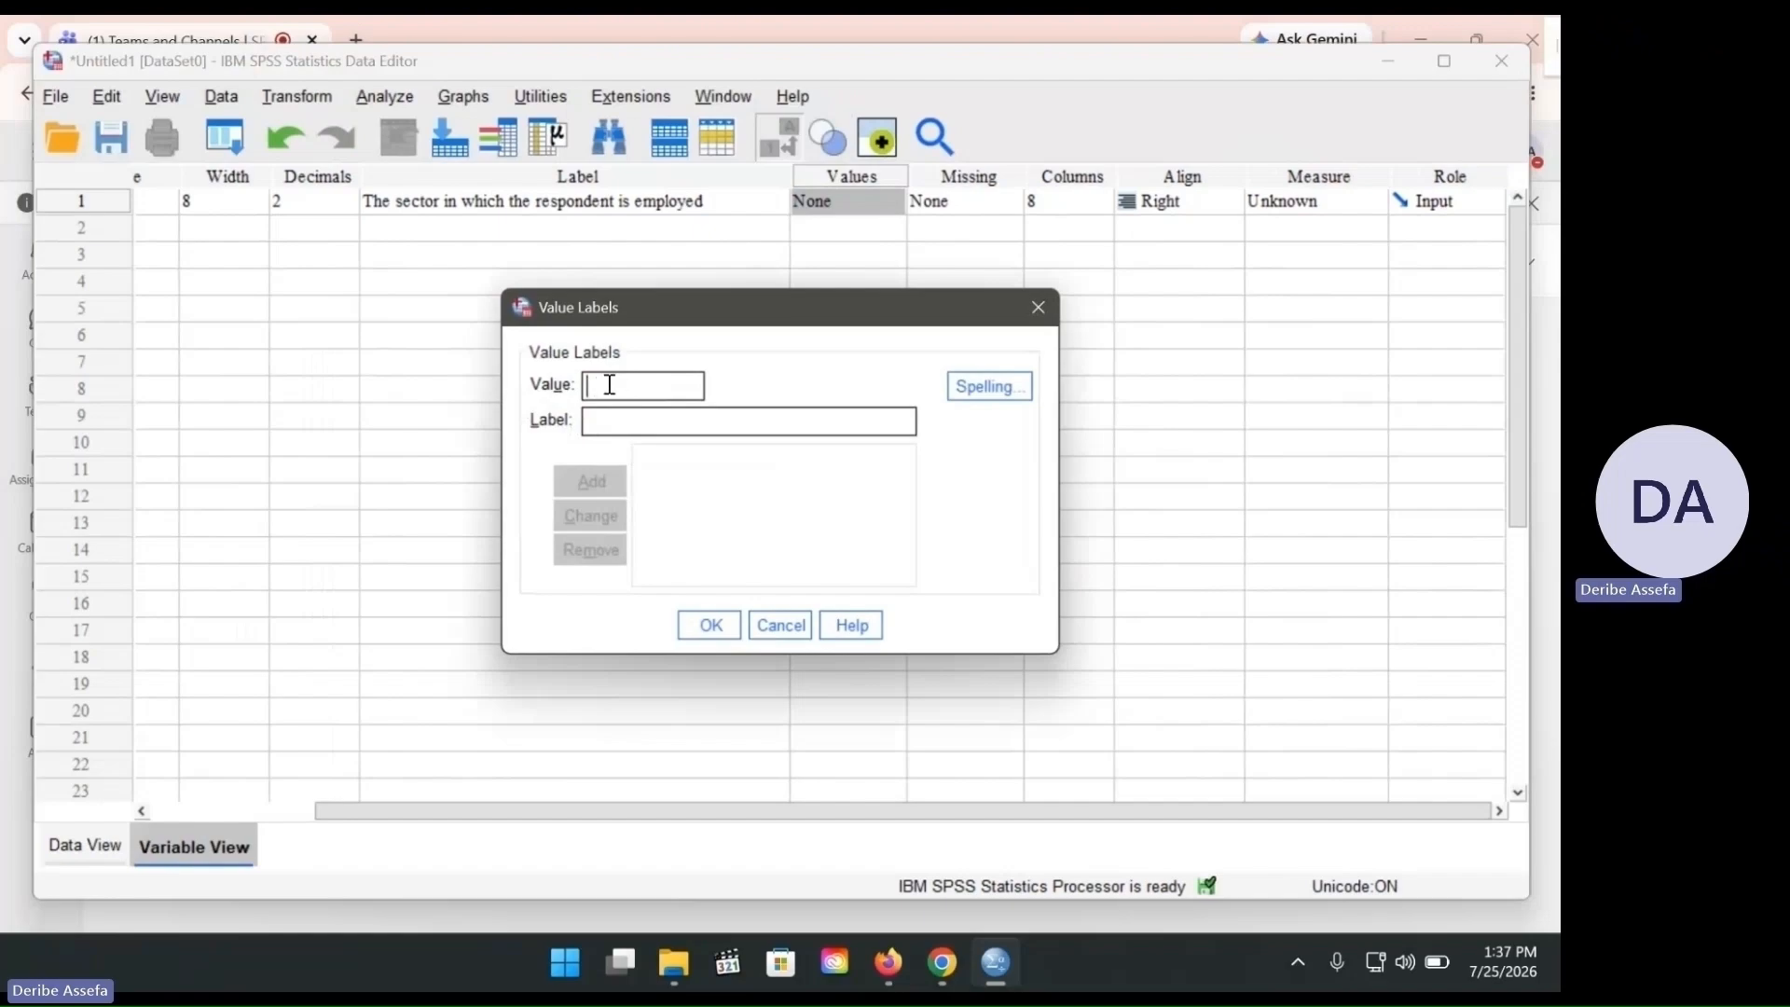
click(612, 416)
text(Public sector)
click(613, 391)
text(1)
click(591, 483)
- Add value 2 with the label "Private sector" to the Sector variable's value labels
click(631, 429)
text(Private sector)
click(590, 383)
text(2)
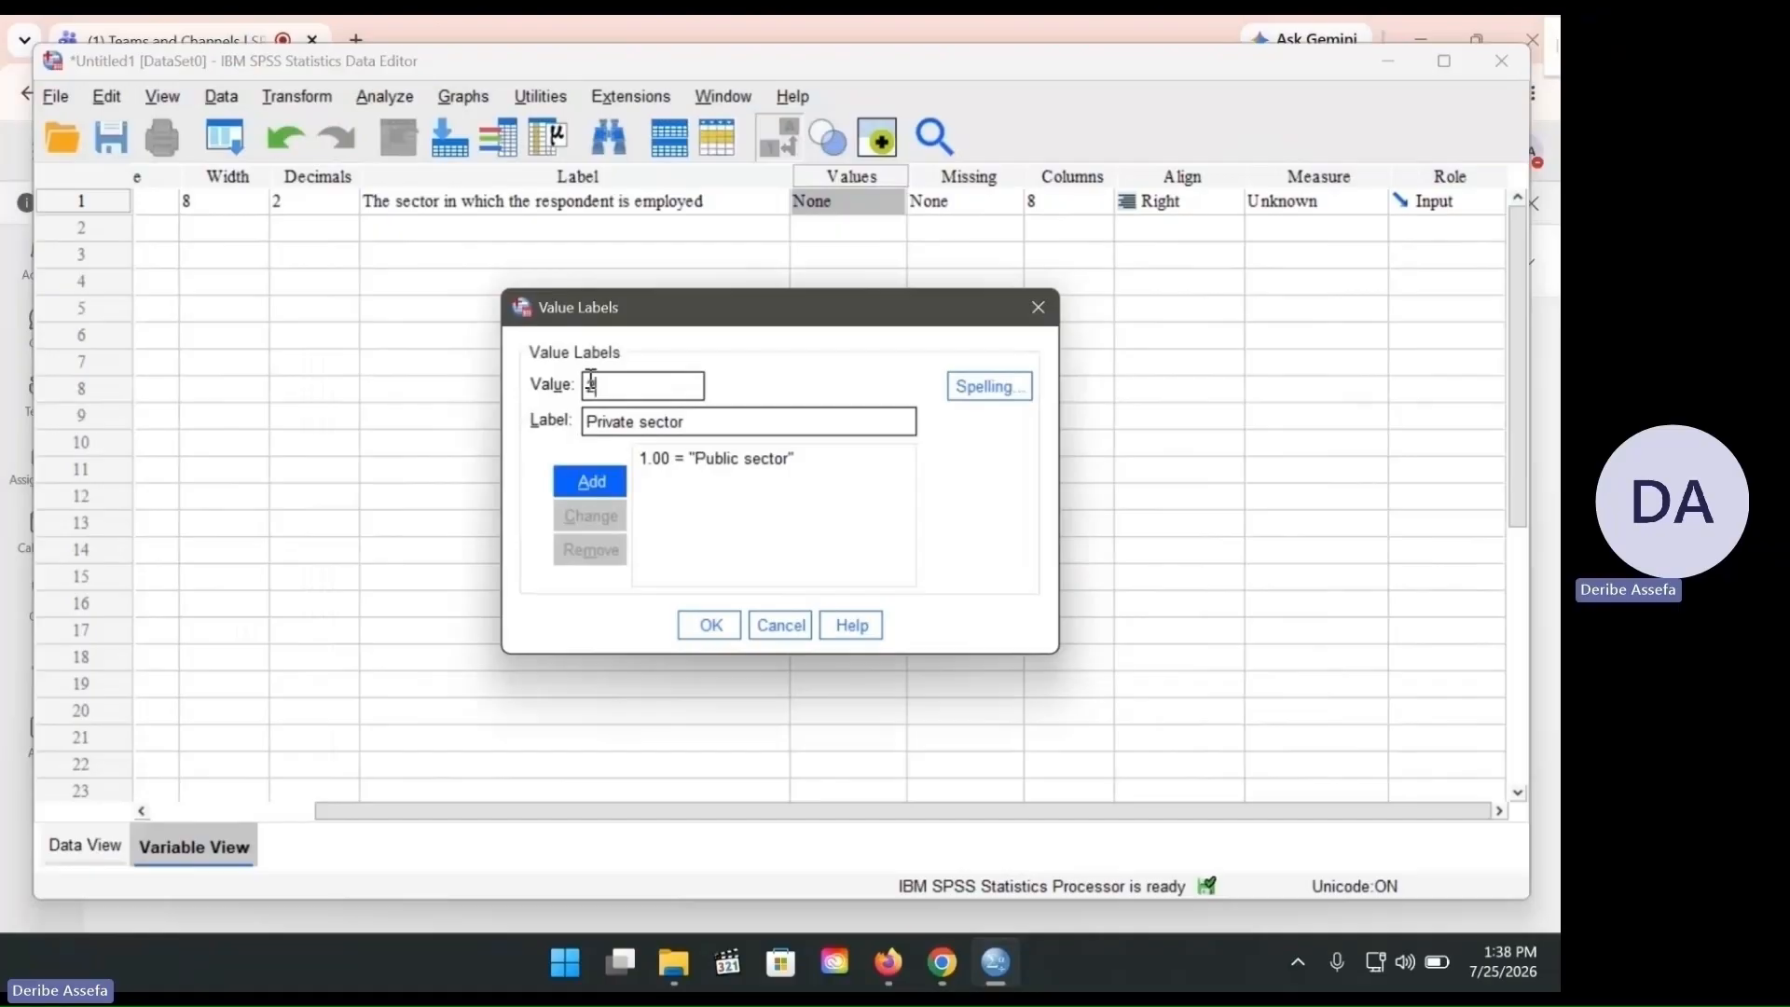
click(569, 473)
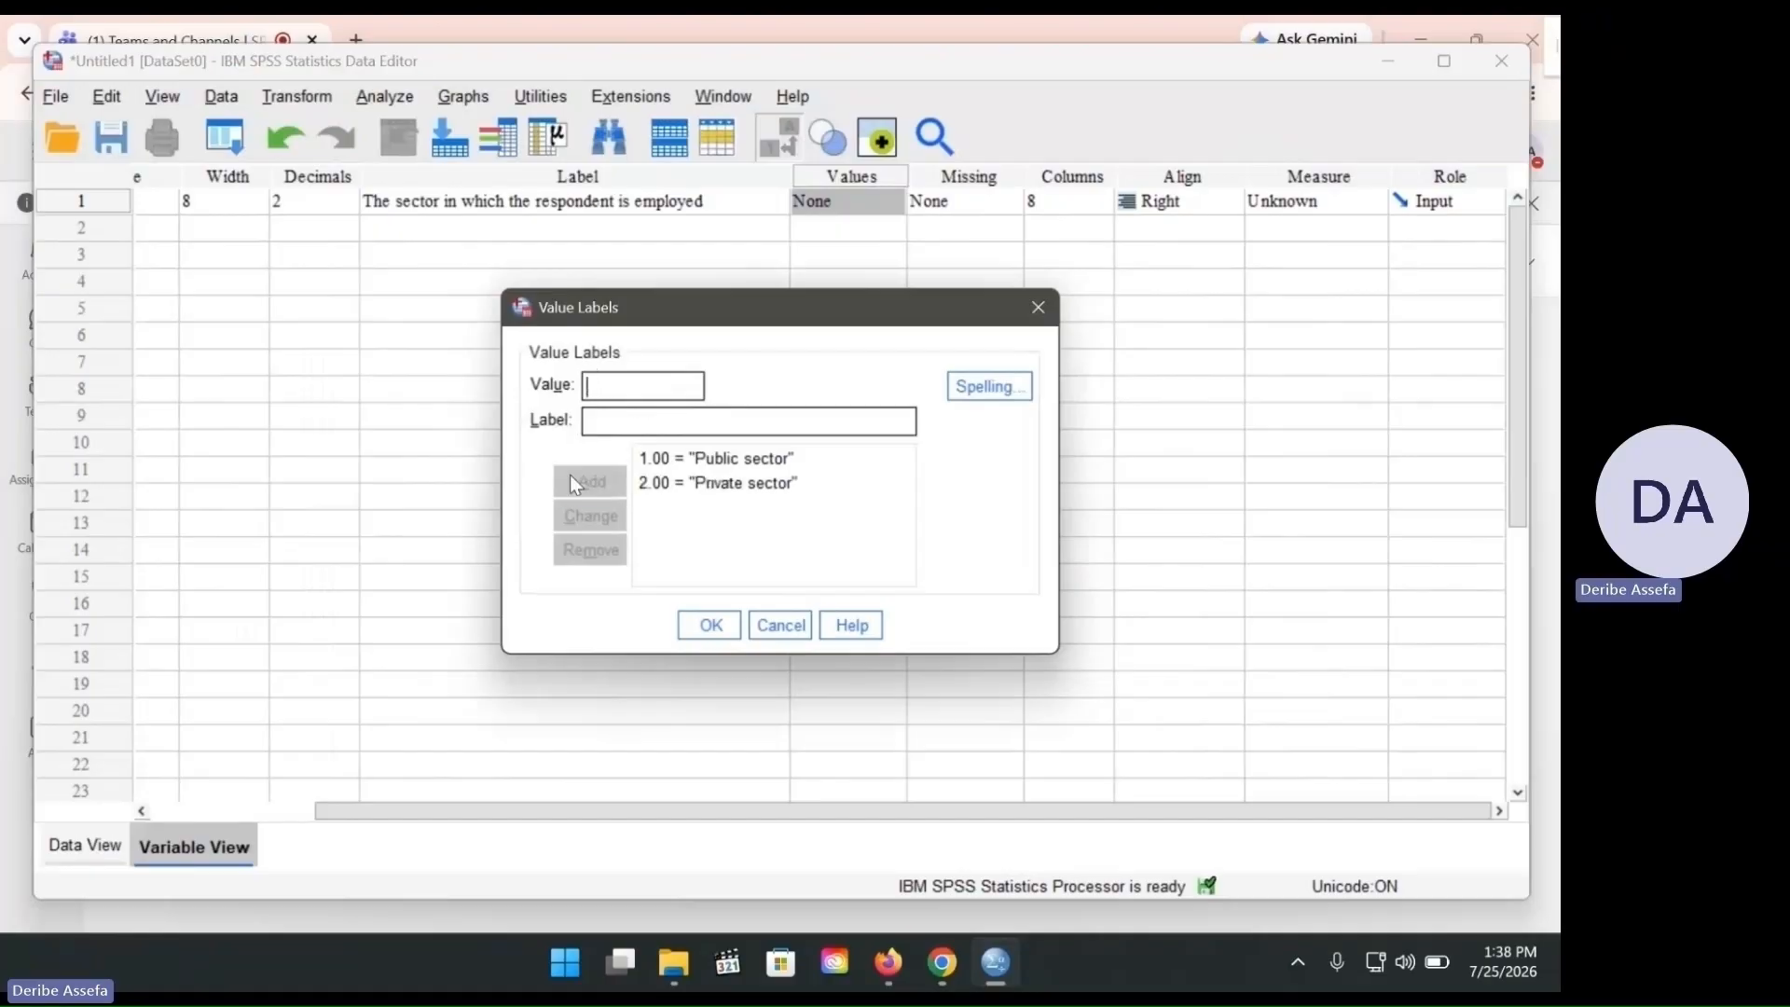
- Add value 3 with the label "NGO sector" to the Sector variable's value labels
click(610, 424)
text(The third)
key(BackSpace)
key(BackSpace)
key(BackSpace)
key(BackSpace)
key(BackSpace)
key(BackSpace)
key(BackSpace)
key(BackSpace)
key(BackSpace)
text(NGO sector)
click(629, 389)
text(3)
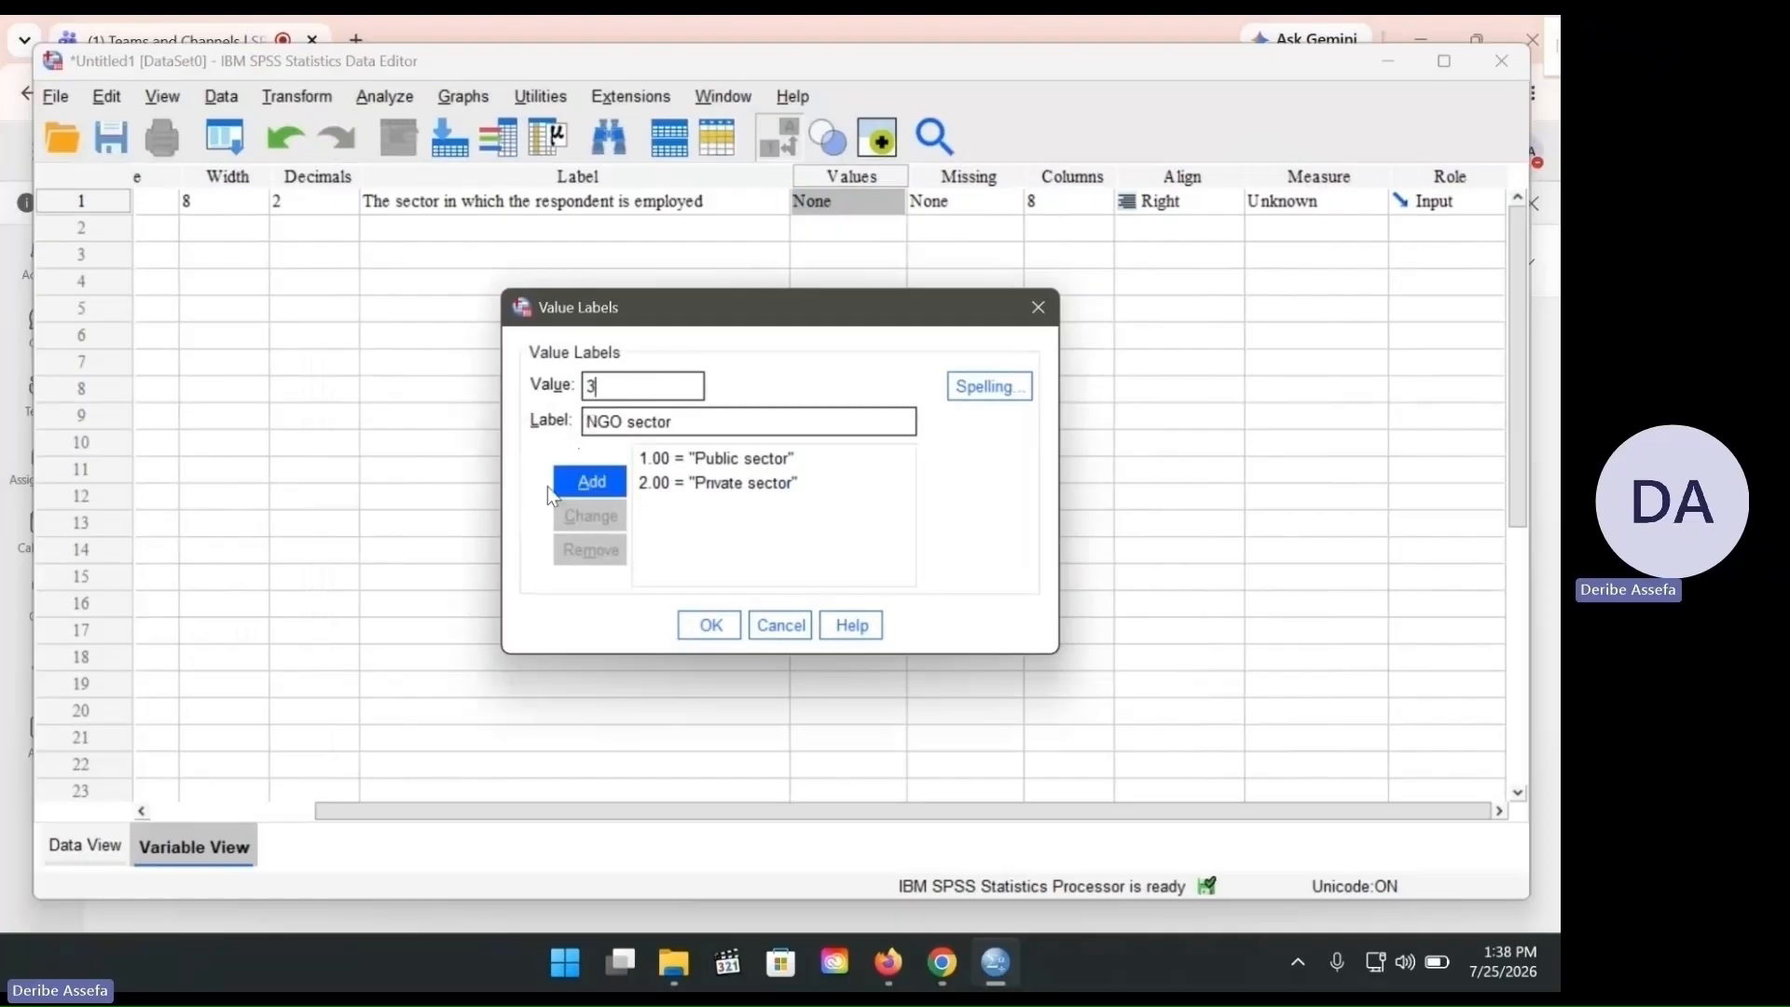
click(591, 483)
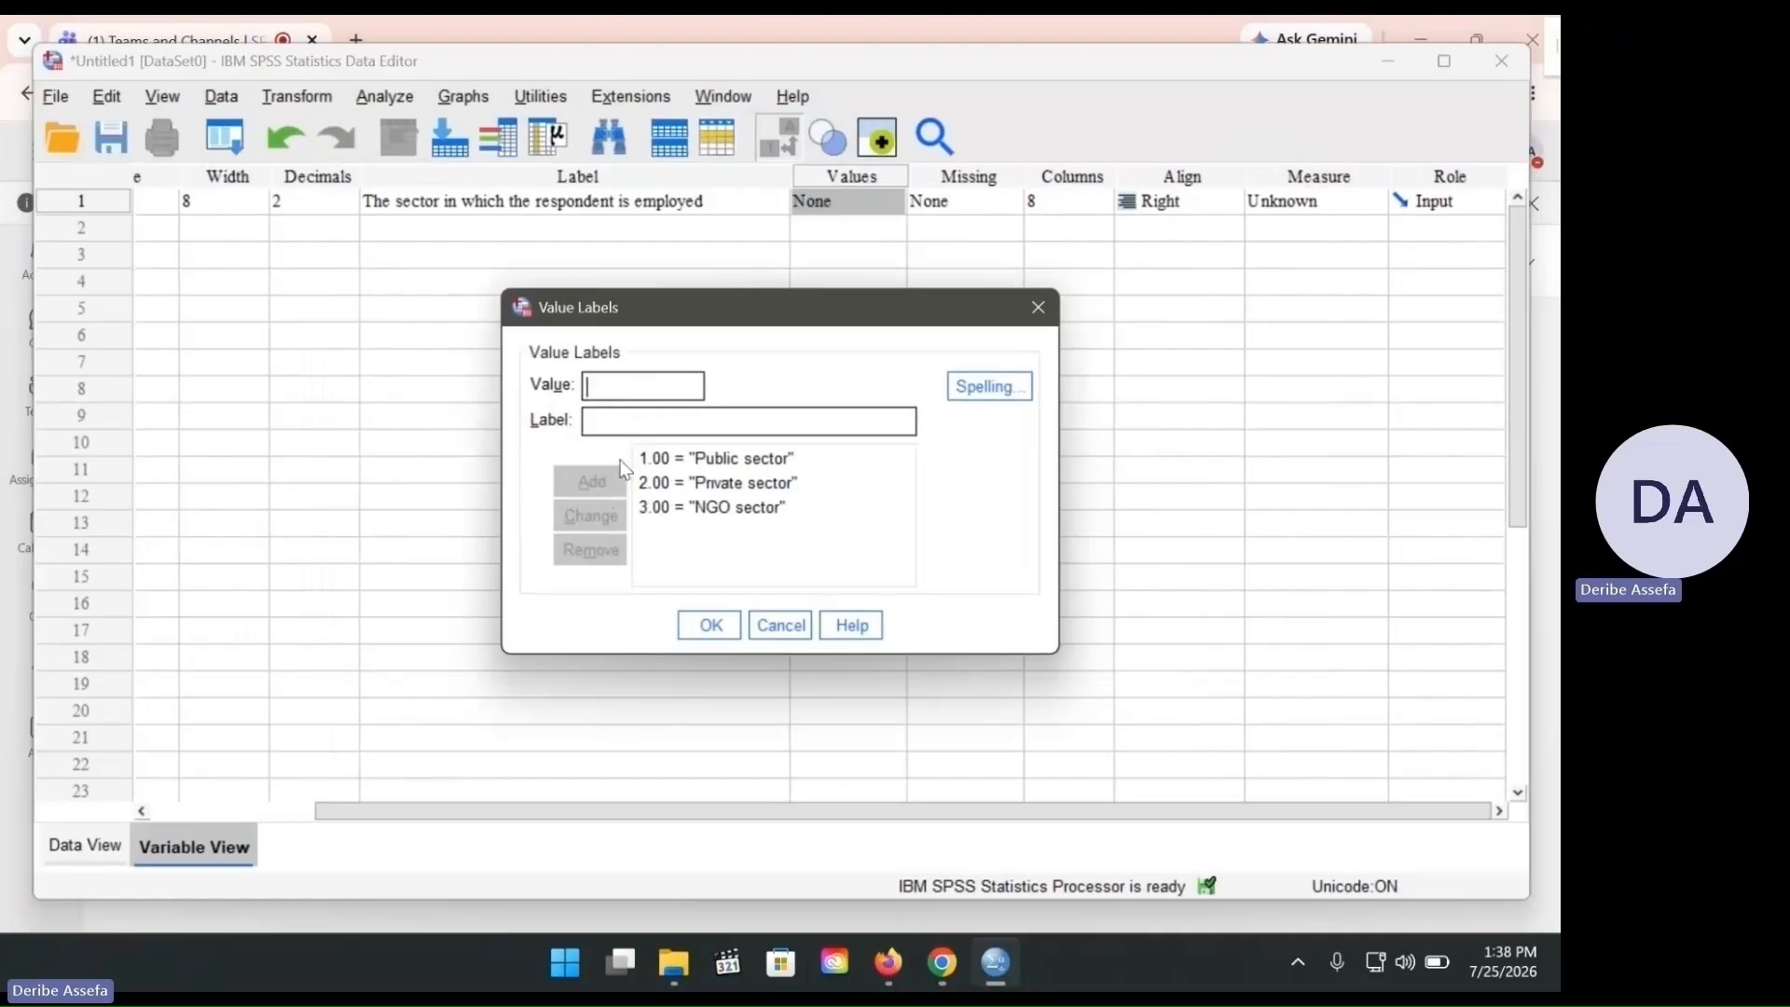
- Add value 4 with the label "Not employed" to the Sector variable's value labels
click(597, 421)
text(Not employed)
click(617, 378)
text(4)
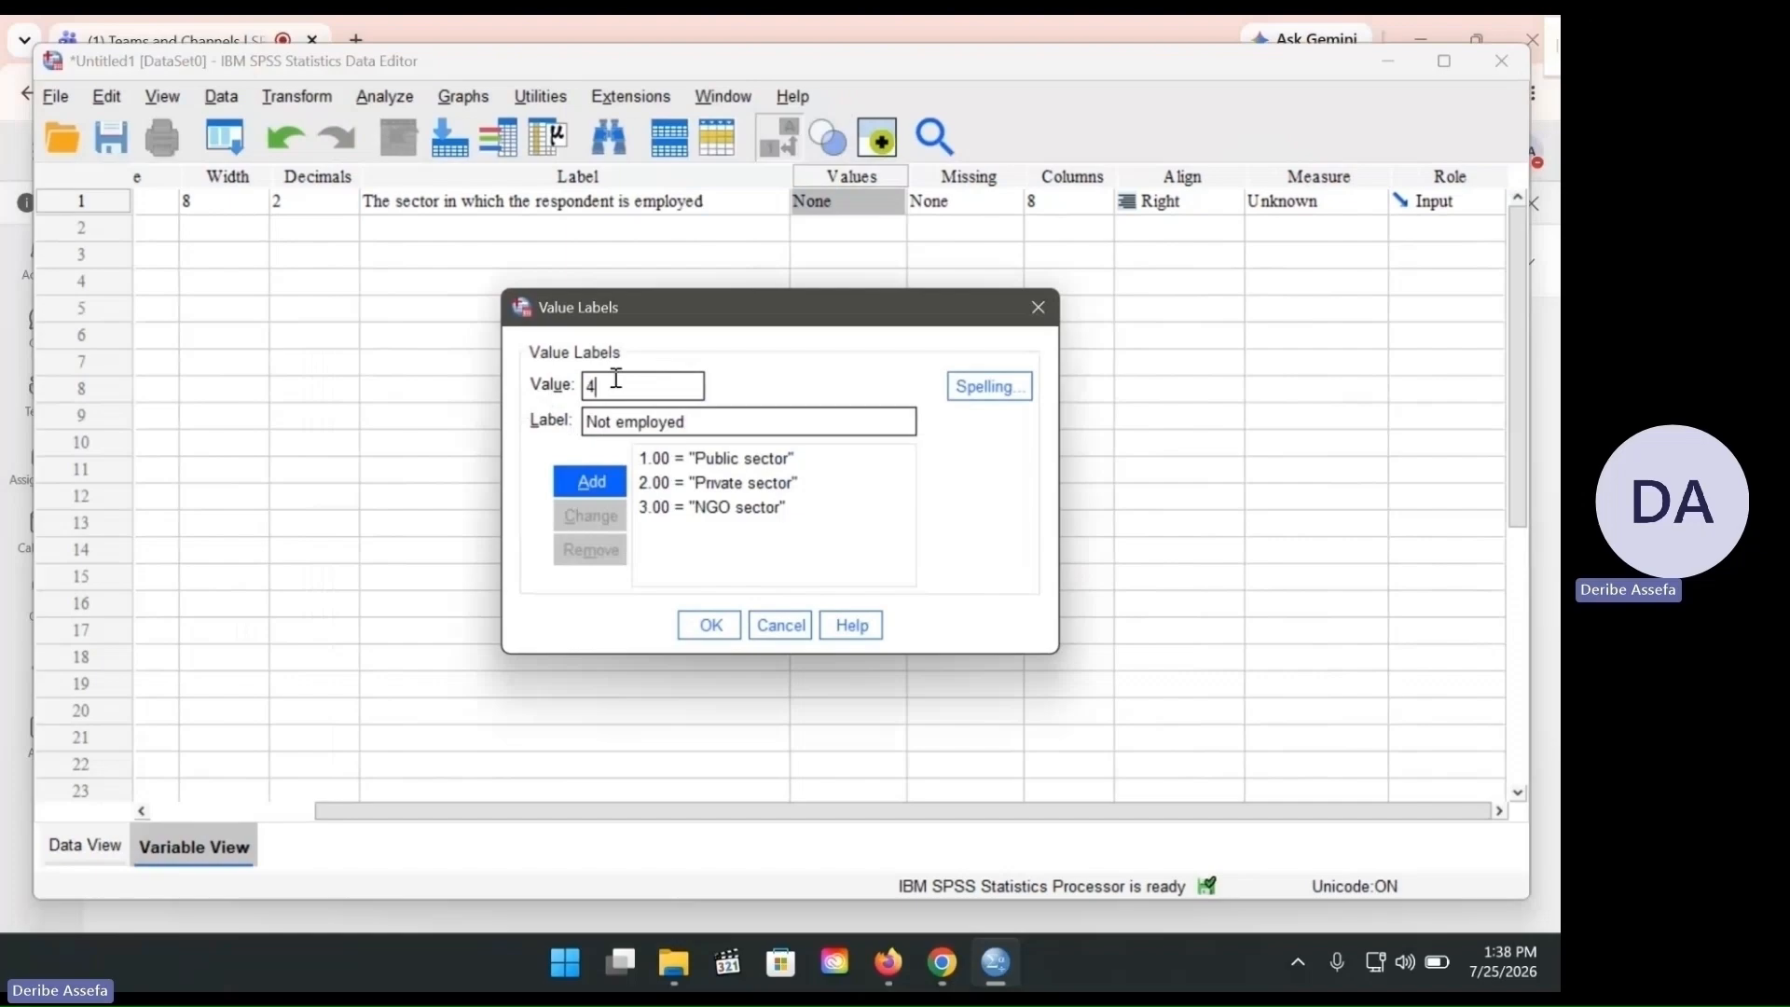
click(573, 487)
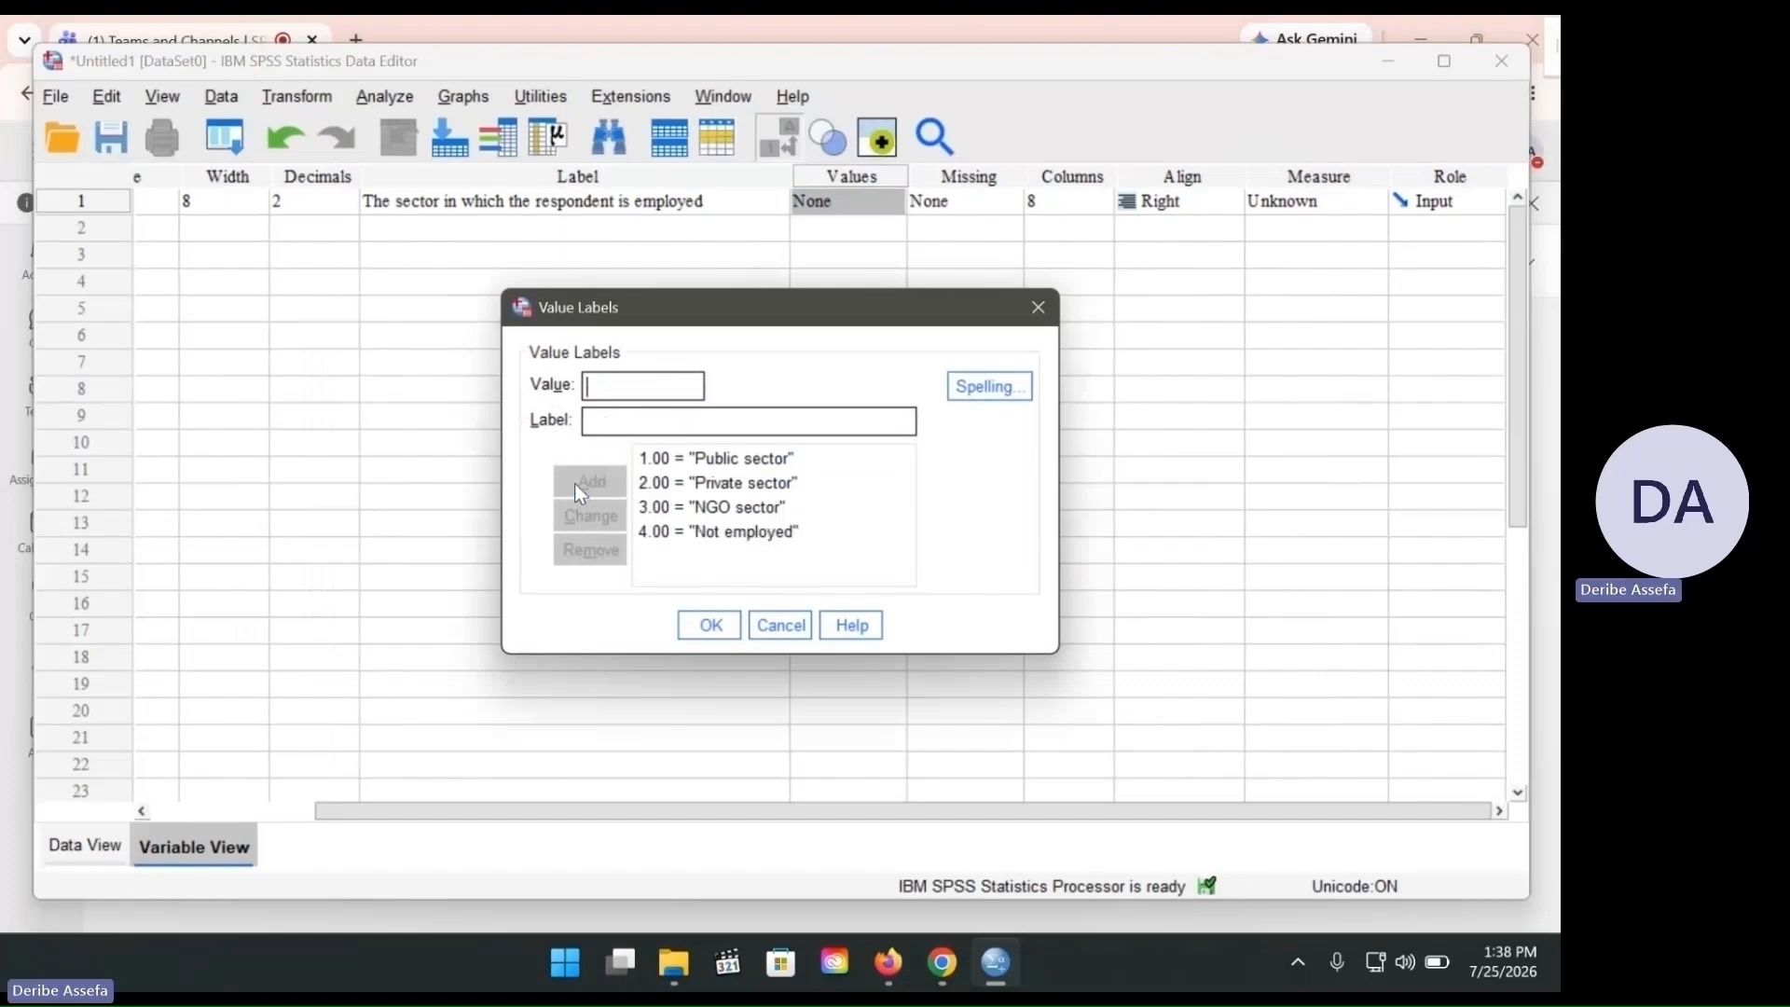
- Apply the Sector variable's value labels and set its measurement level to Nominal
click(707, 626)
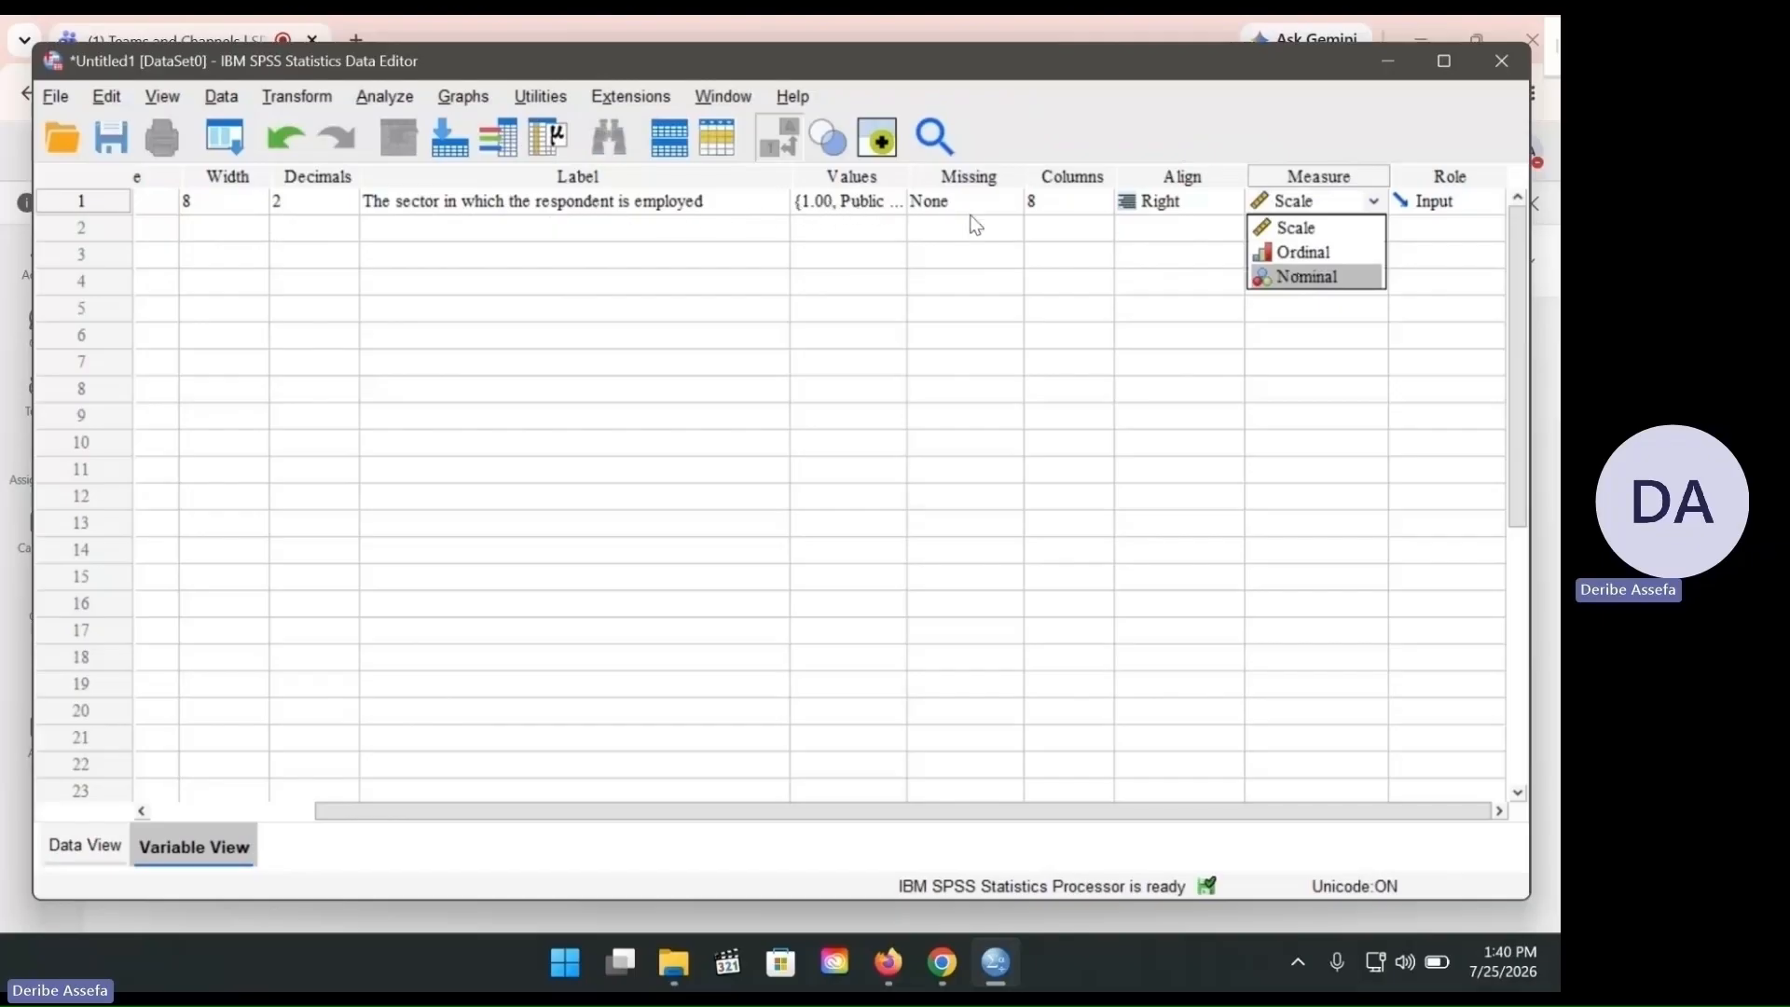
click(1304, 278)
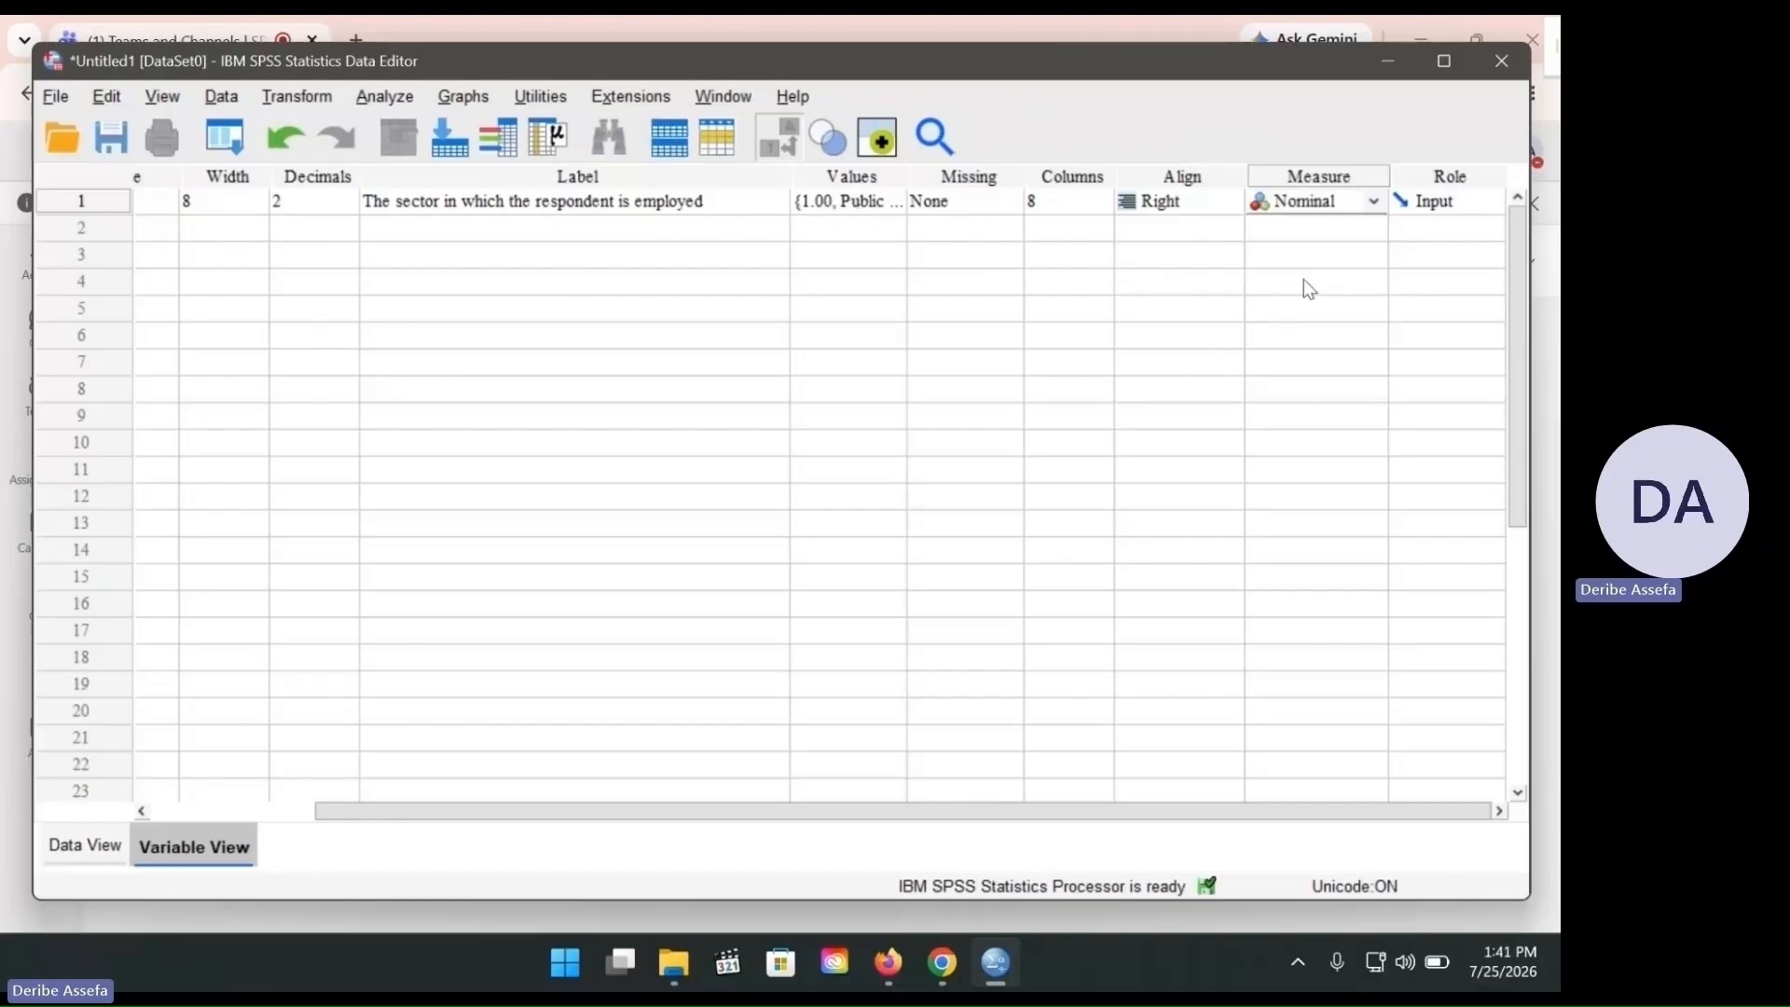
scroll(232, 627, left, 3)
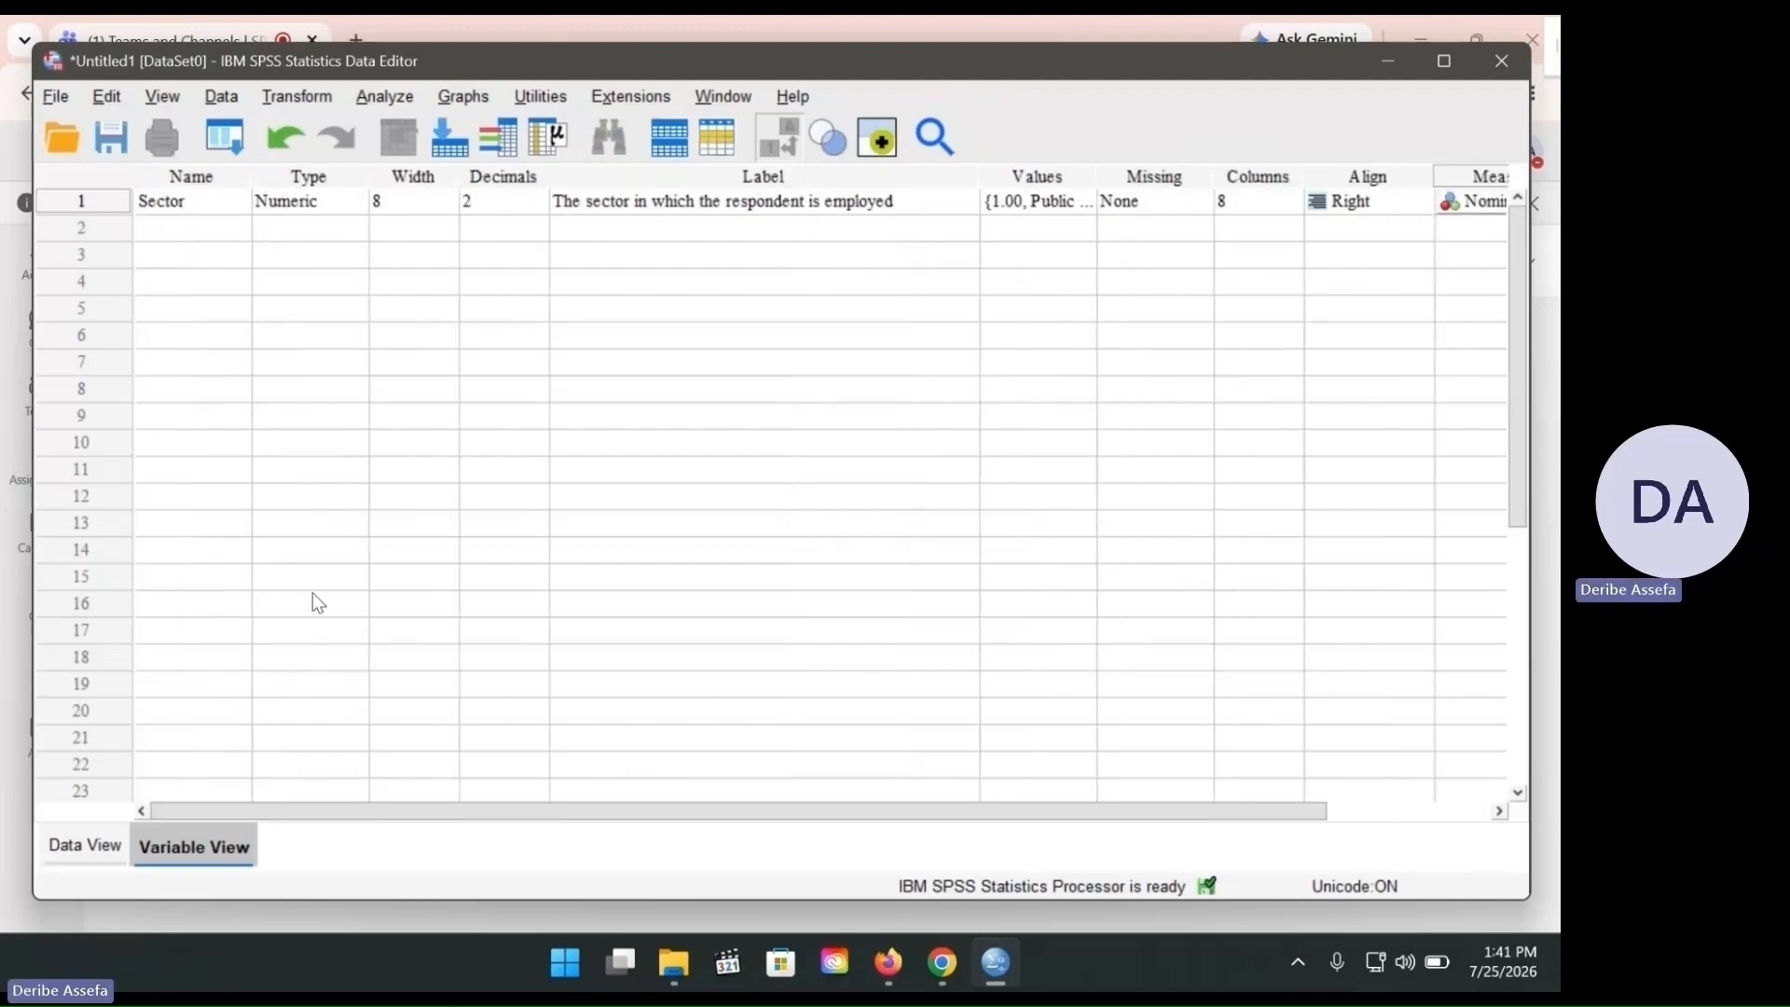
- Examine how the Sector variable's definition corresponds to its column and the case rows in Data View
click(71, 849)
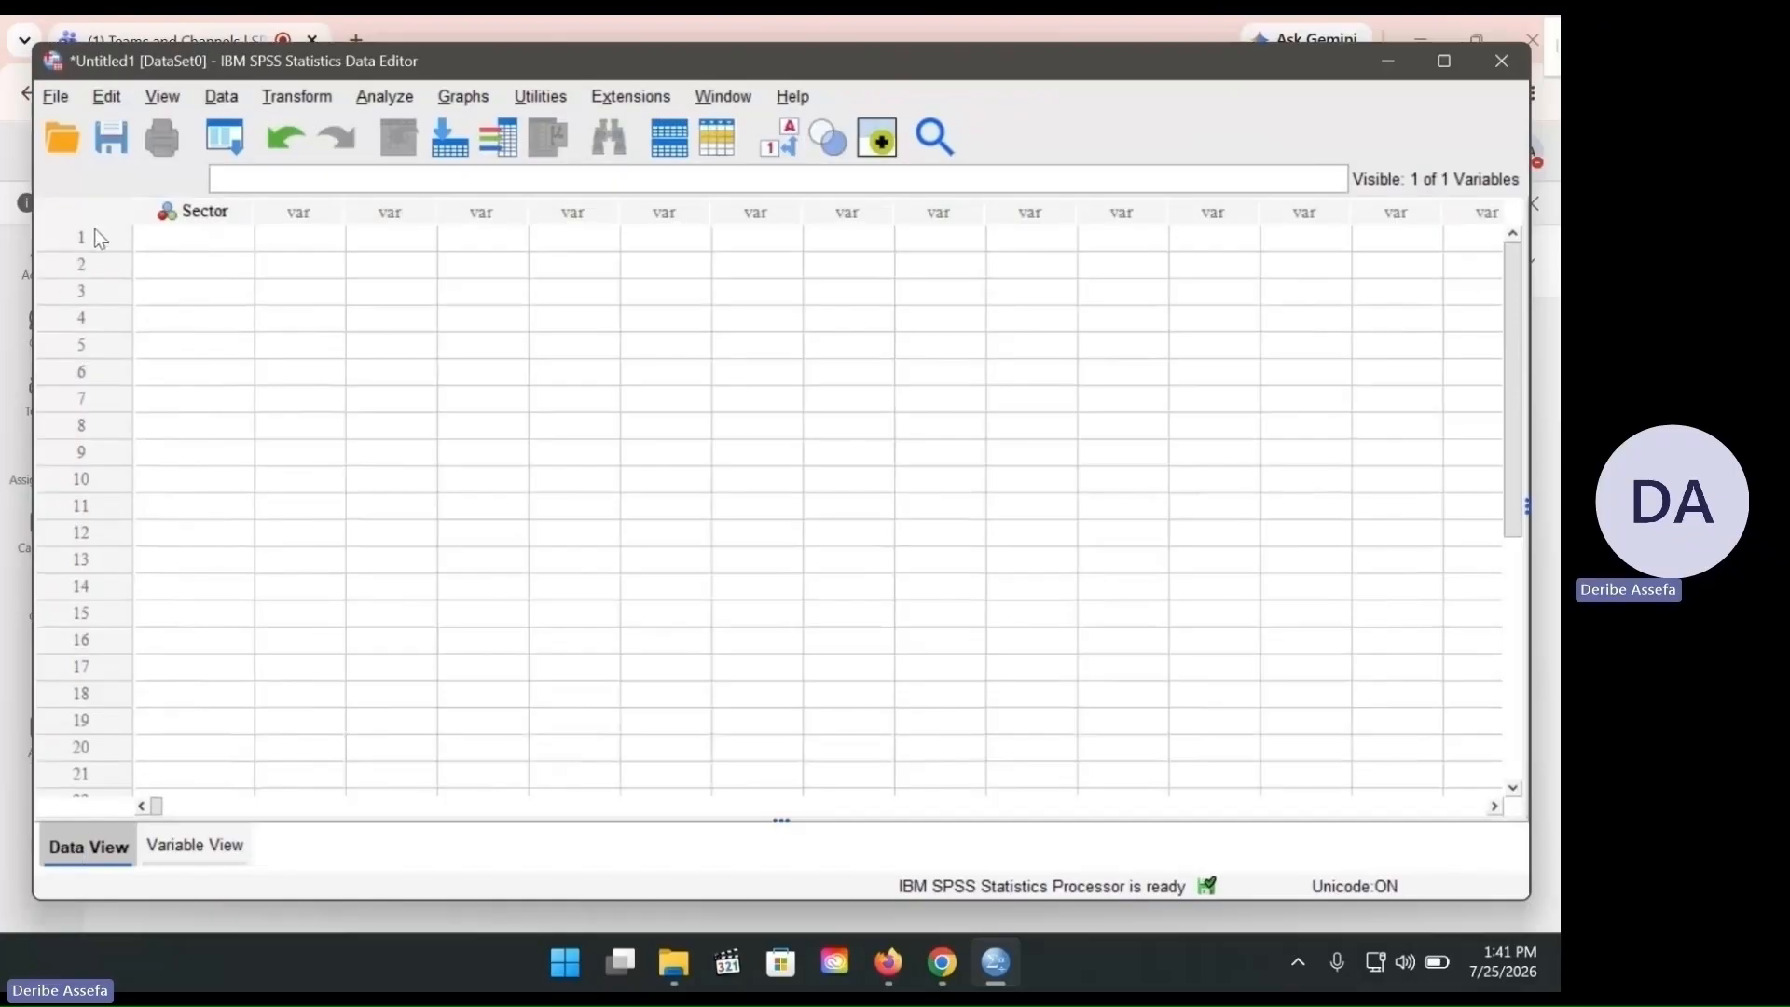
click(176, 209)
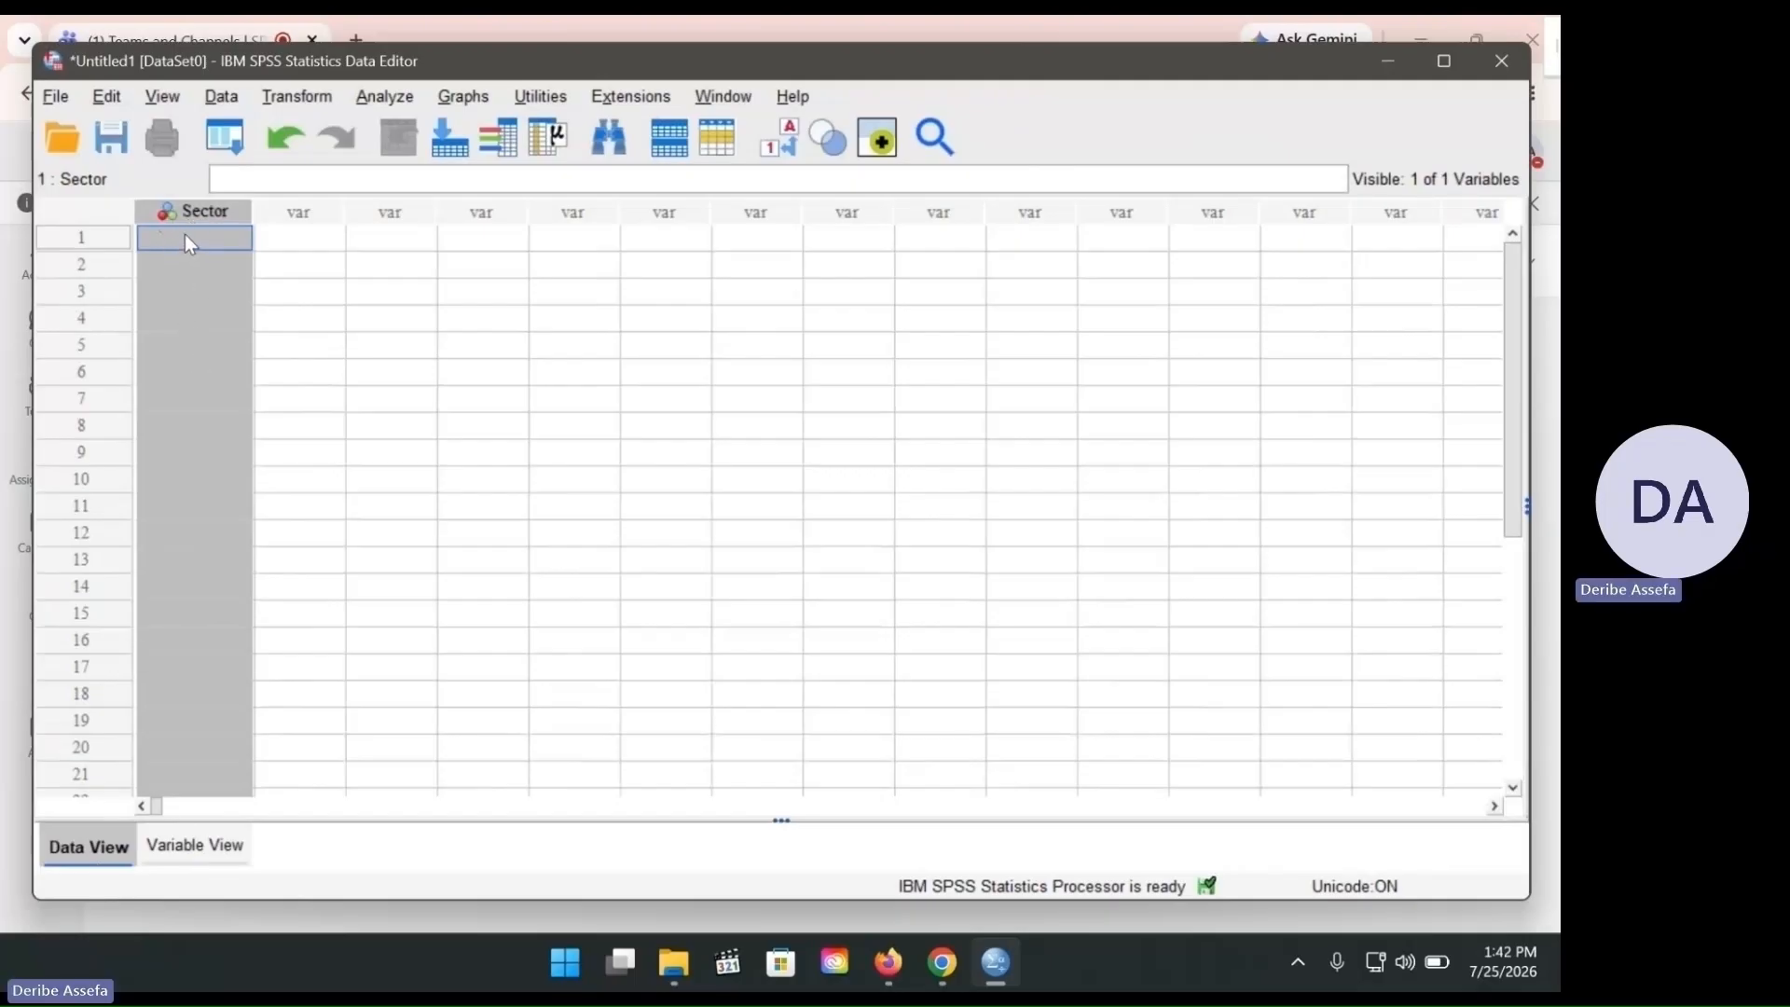
click(180, 851)
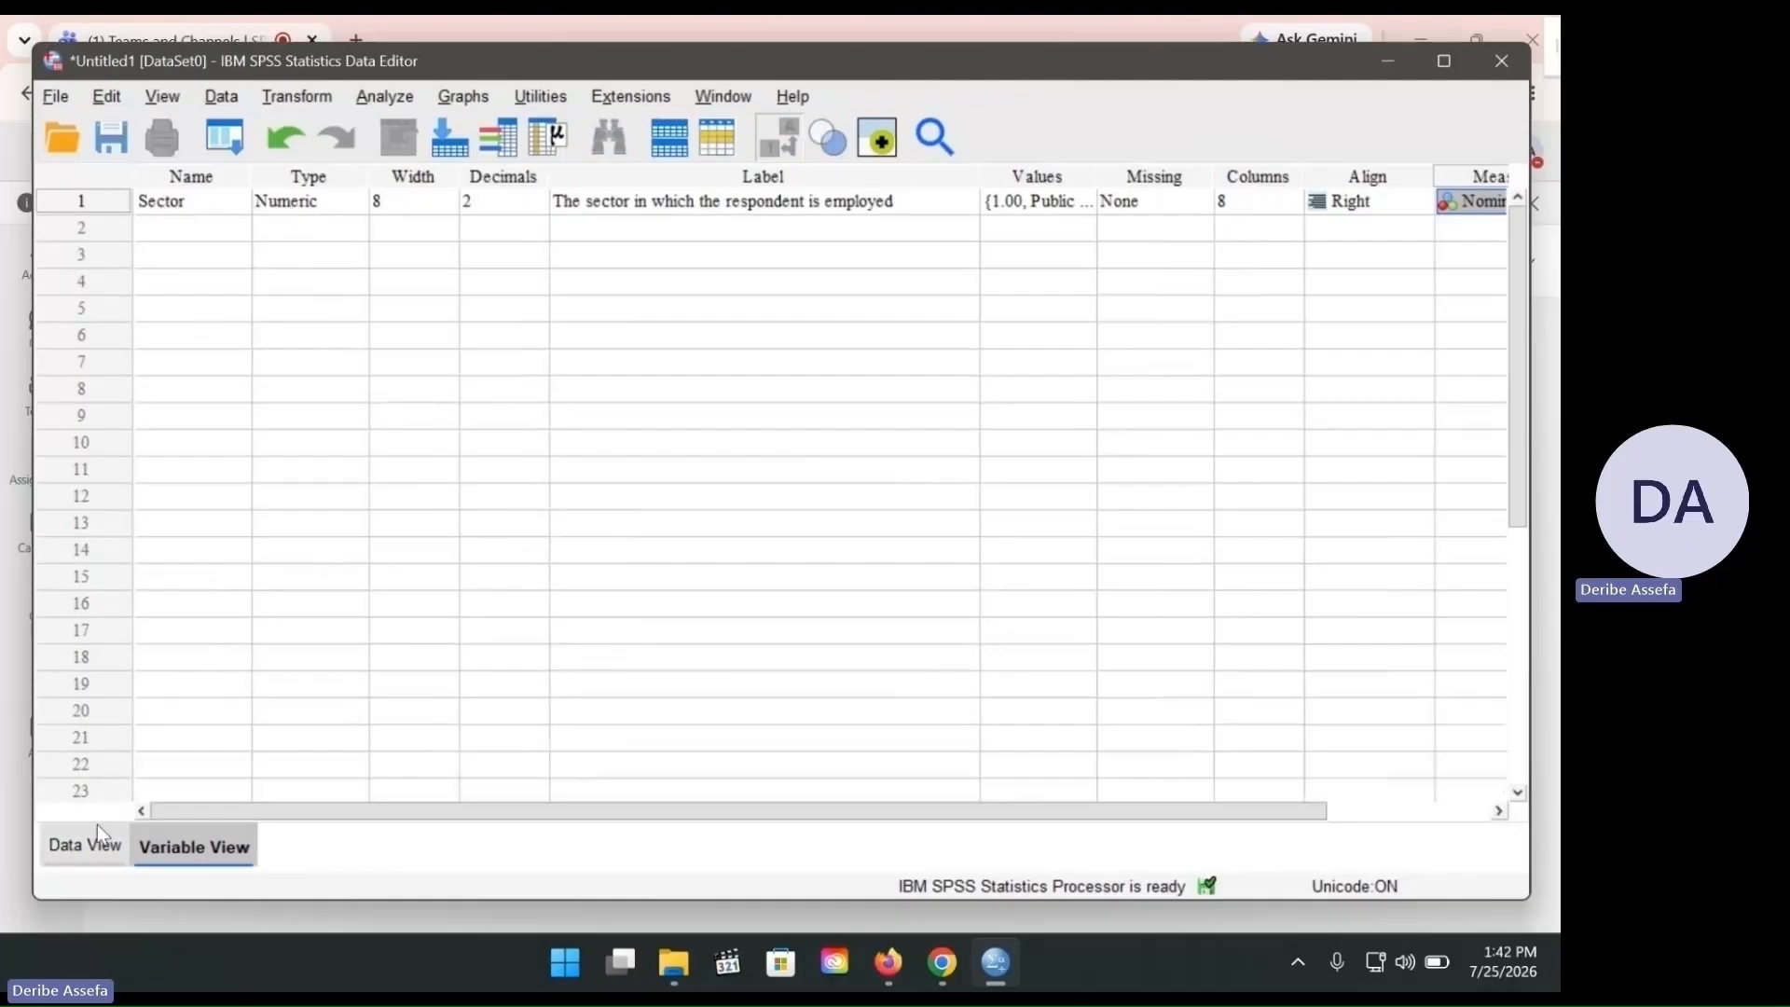
click(55, 851)
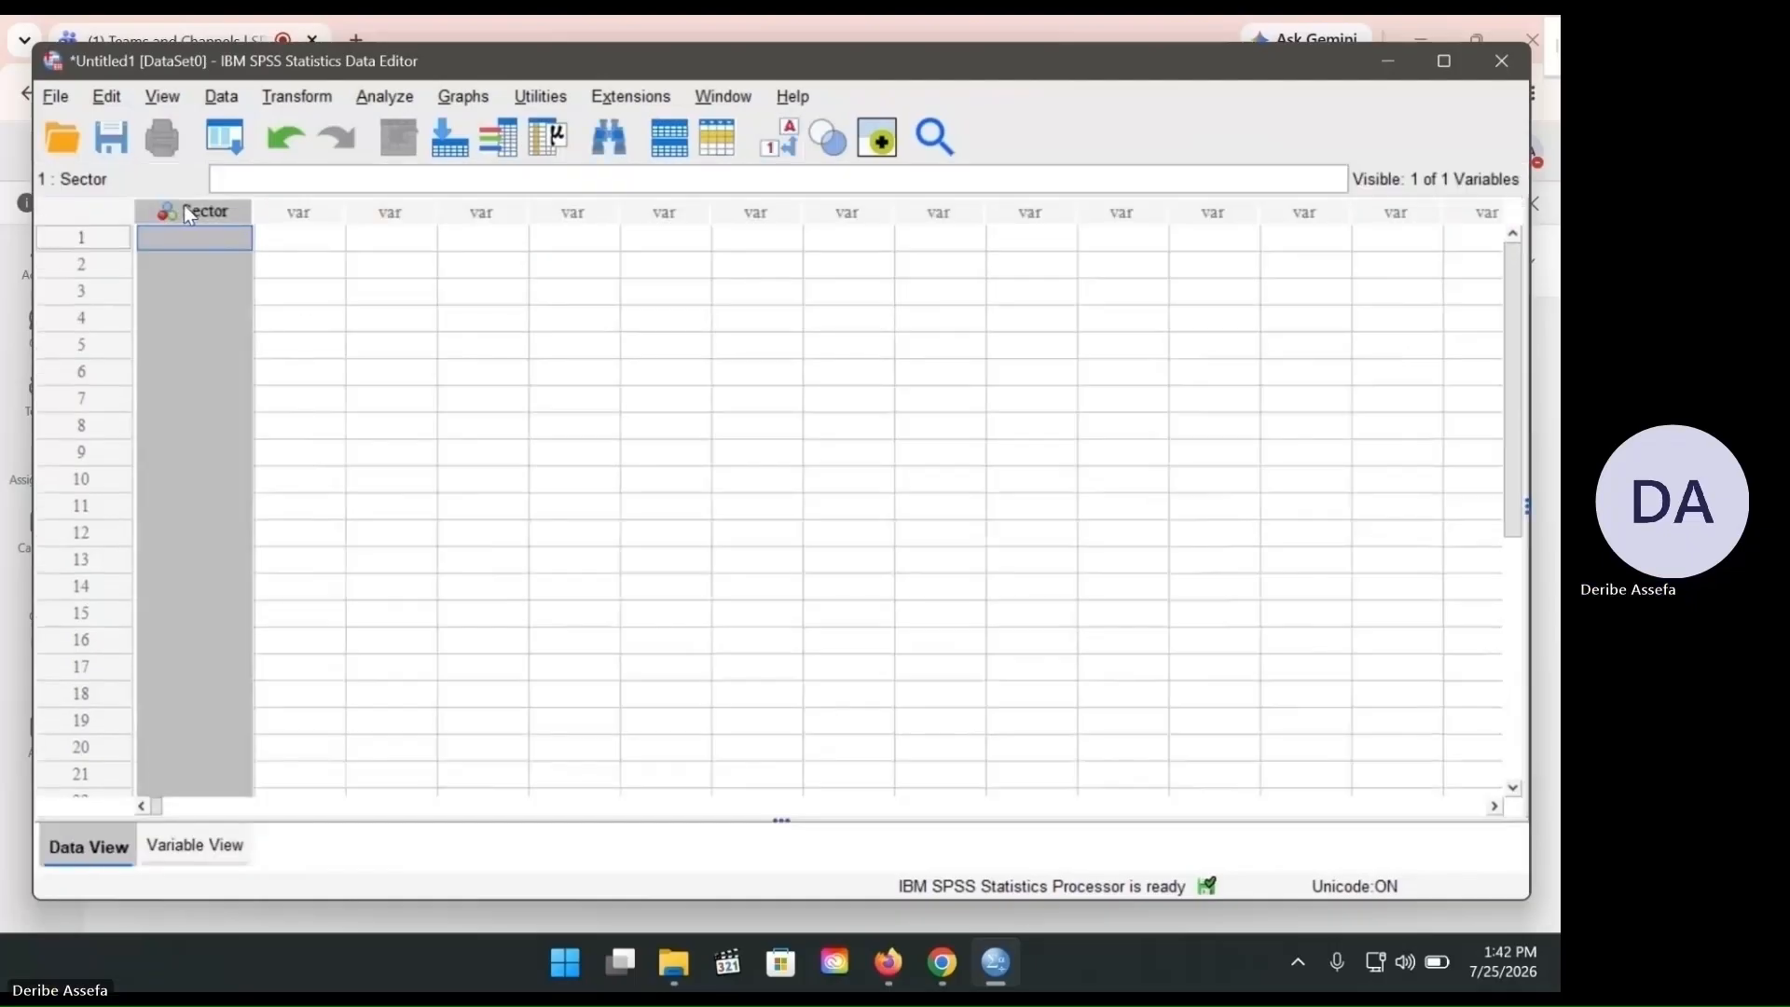
mouse_move(214, 220)
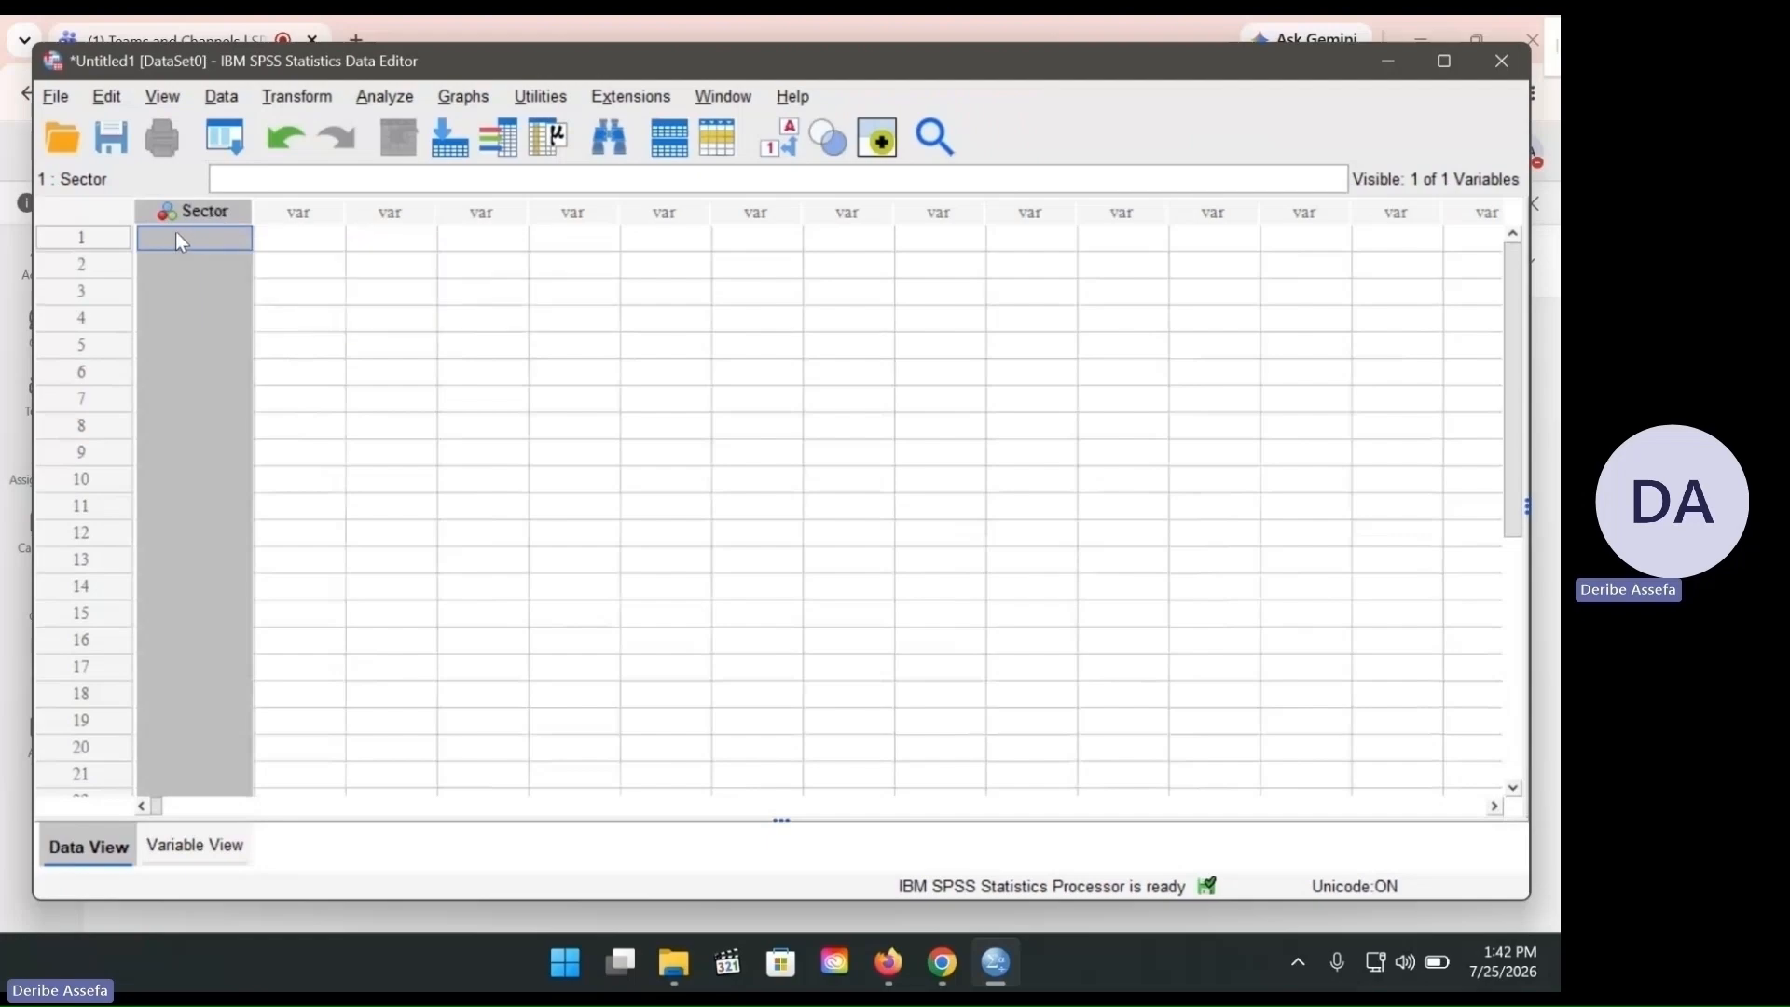
click(83, 238)
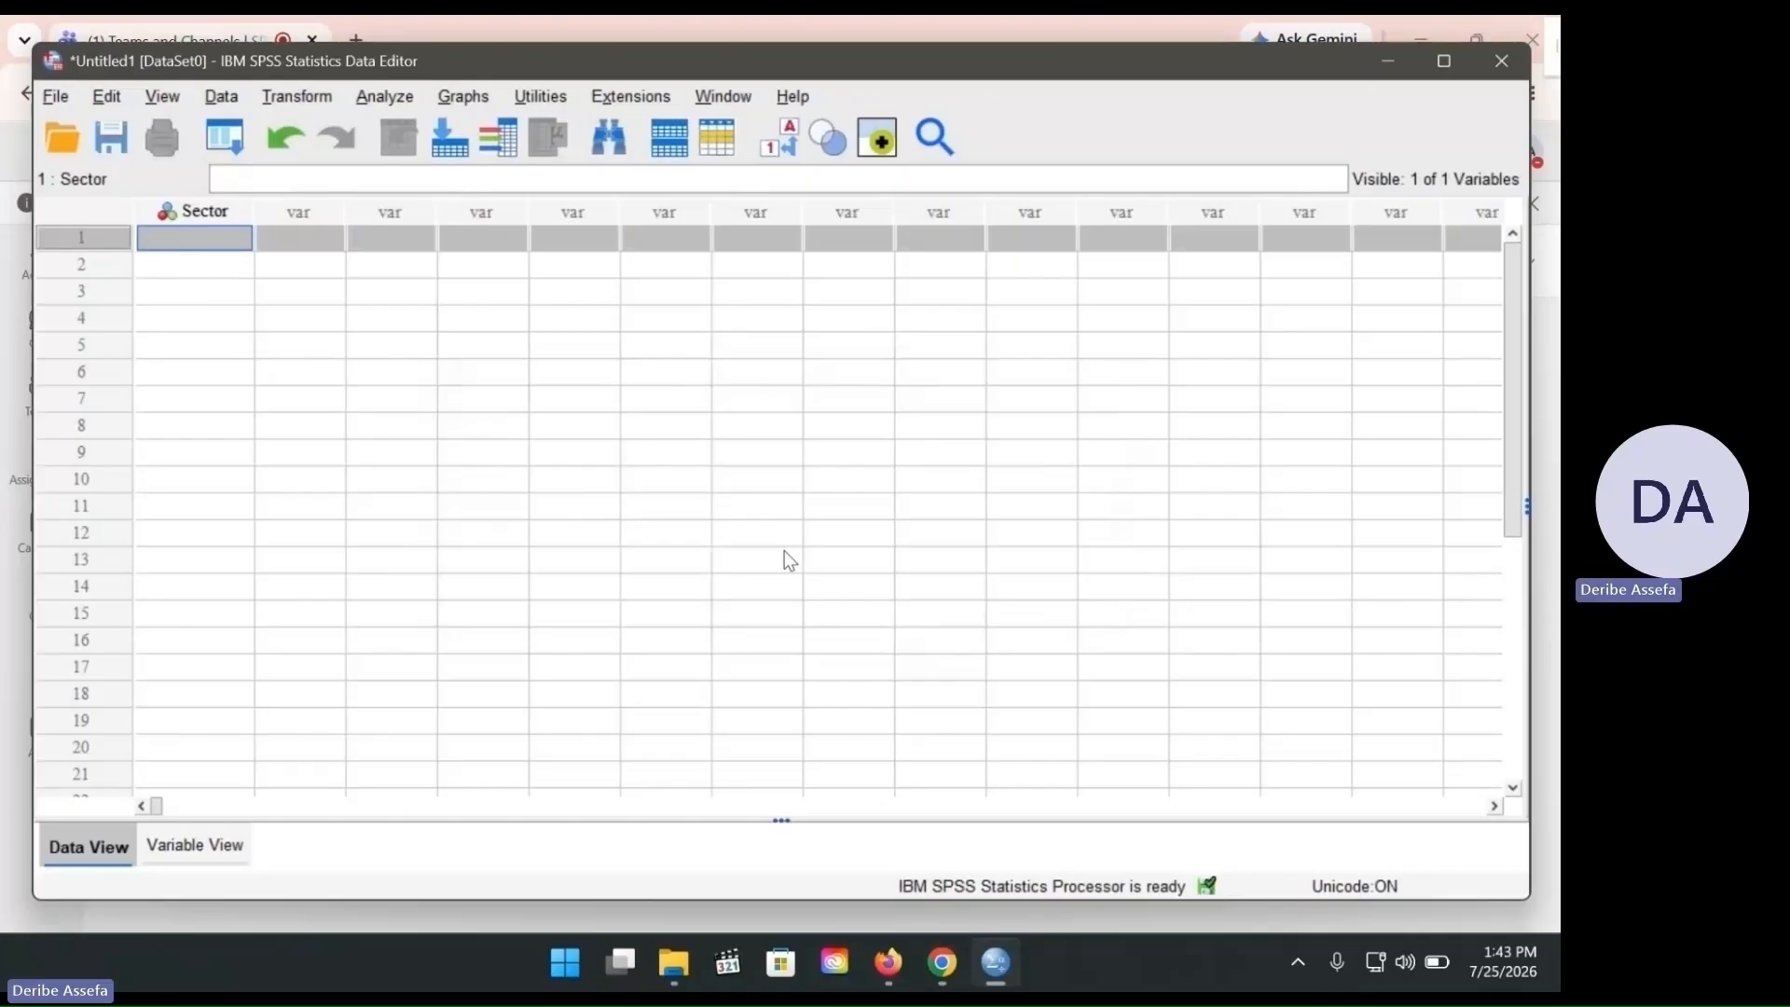
click(232, 669)
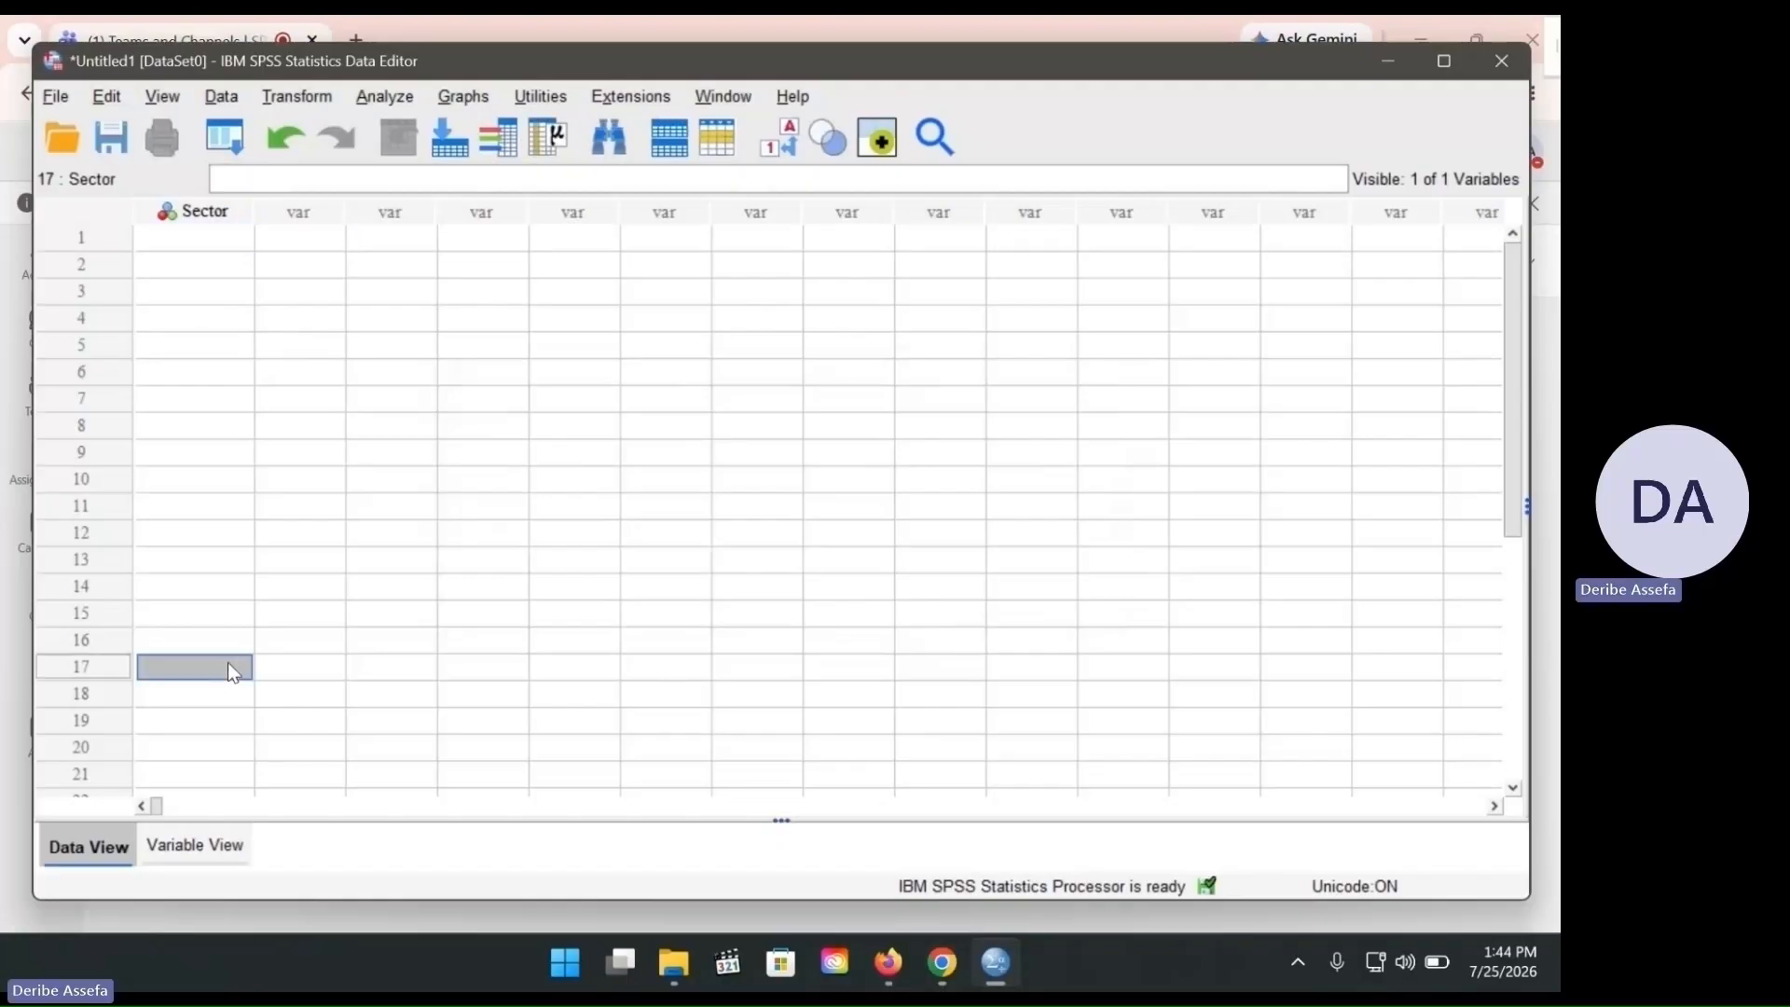
- Enter the Sector codes 3, 2, 4, 1, 1, 4, 2, 2, 2 and 3 for cases 1 to 10
click(177, 238)
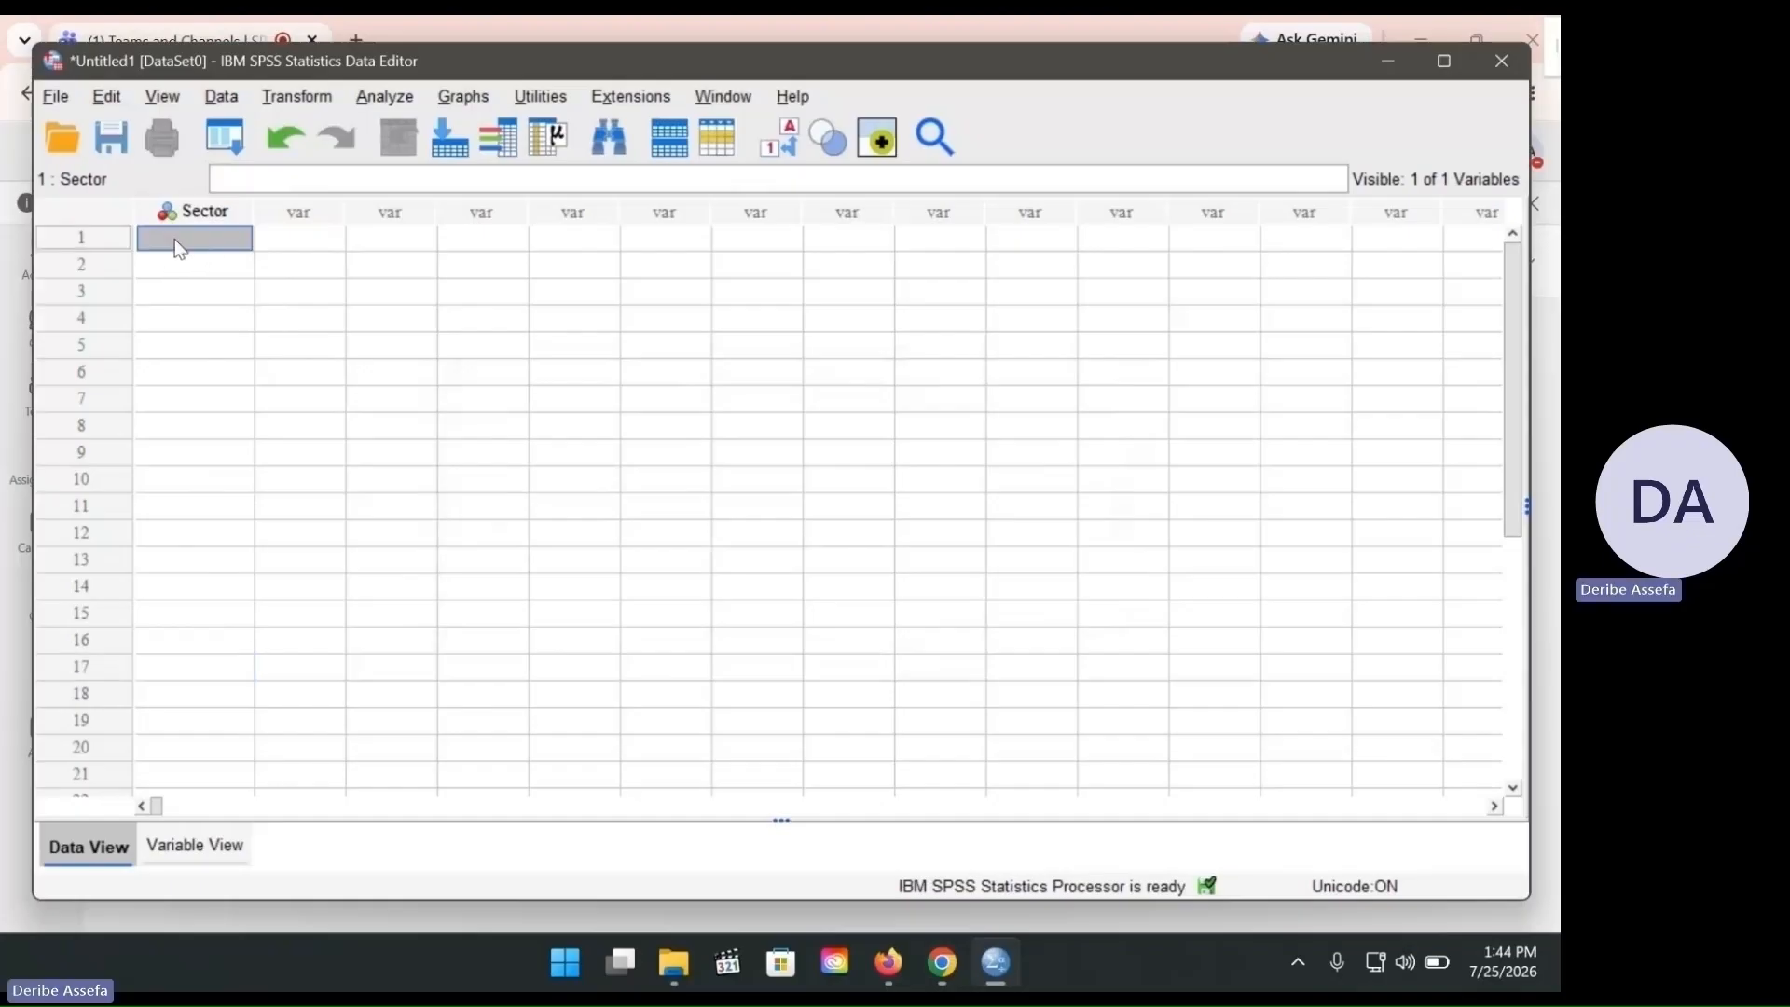
text(3)
click(191, 264)
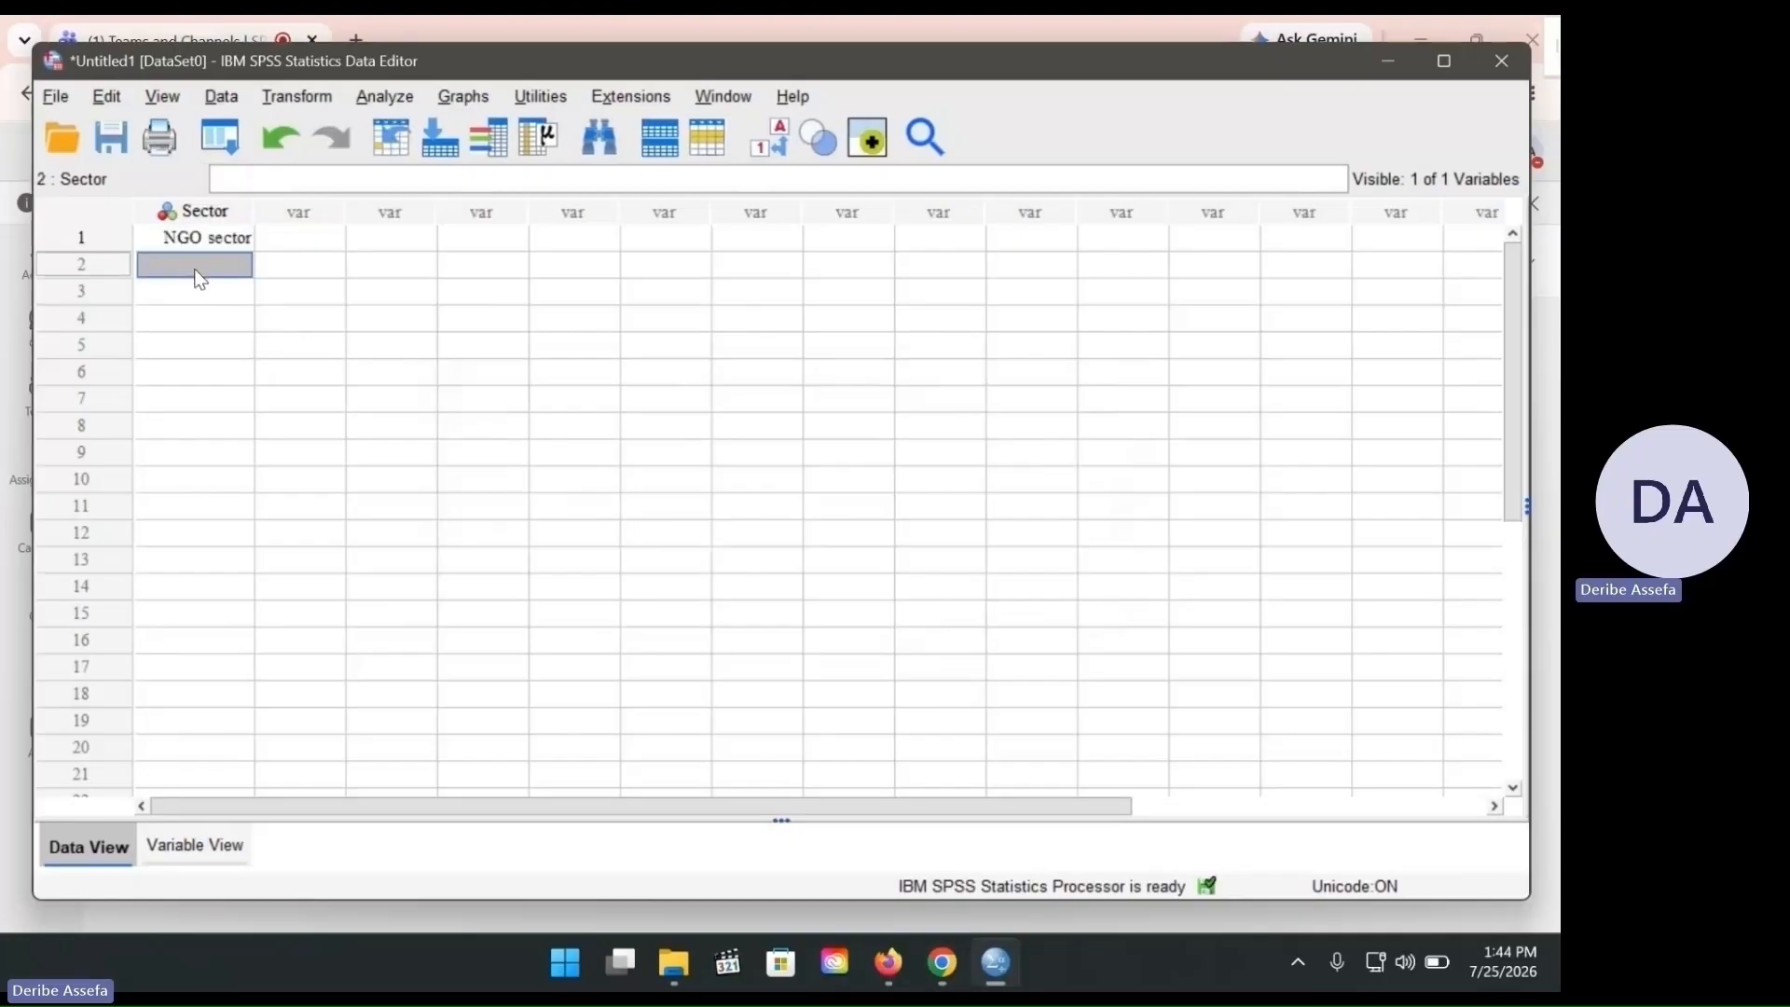
text(1)
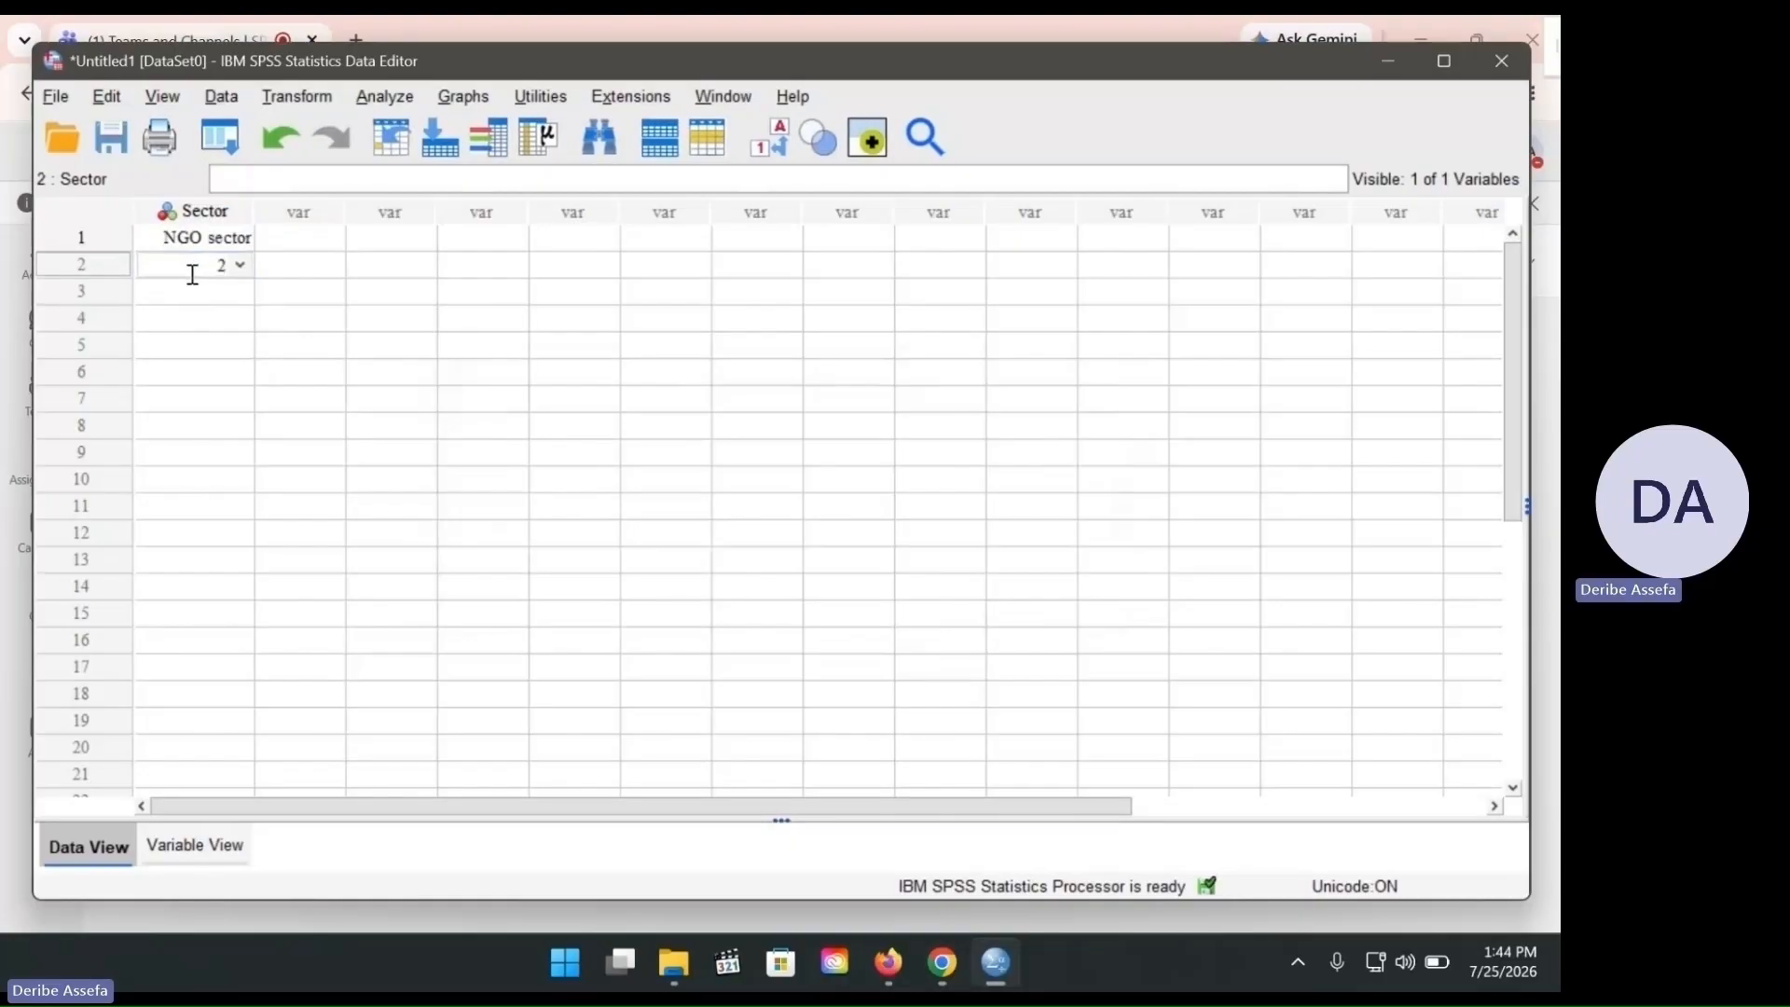
click(173, 296)
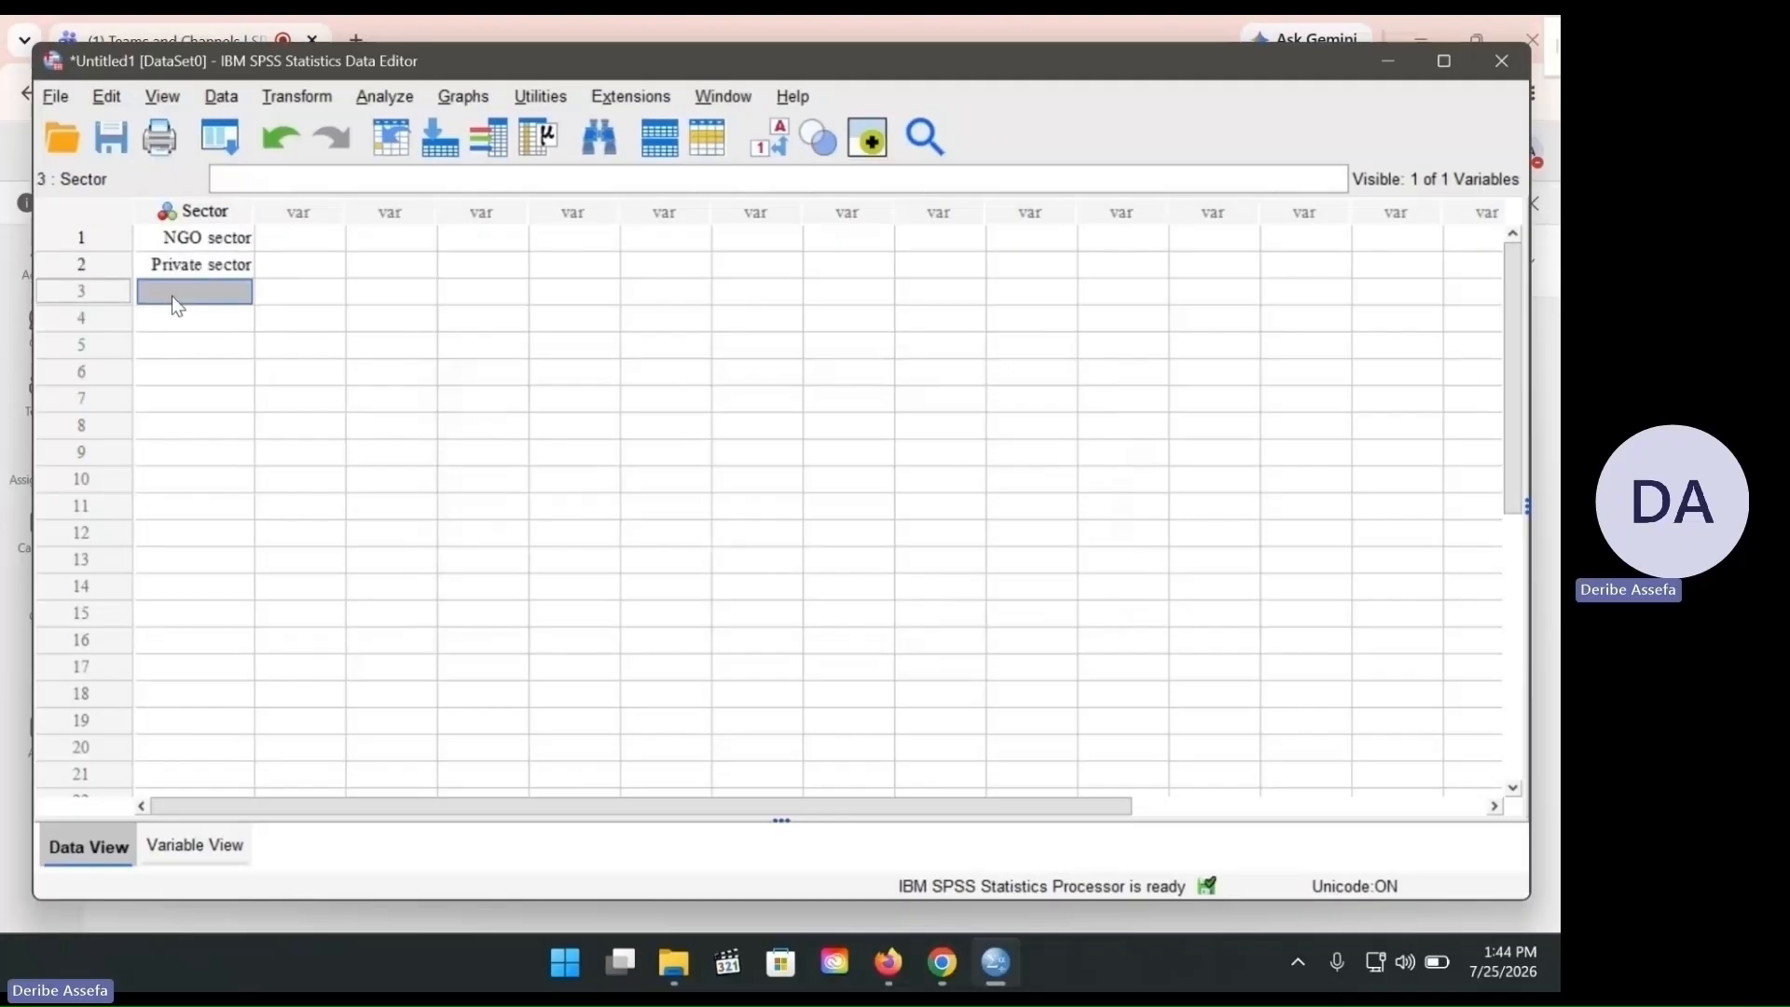
text(4)
click(173, 323)
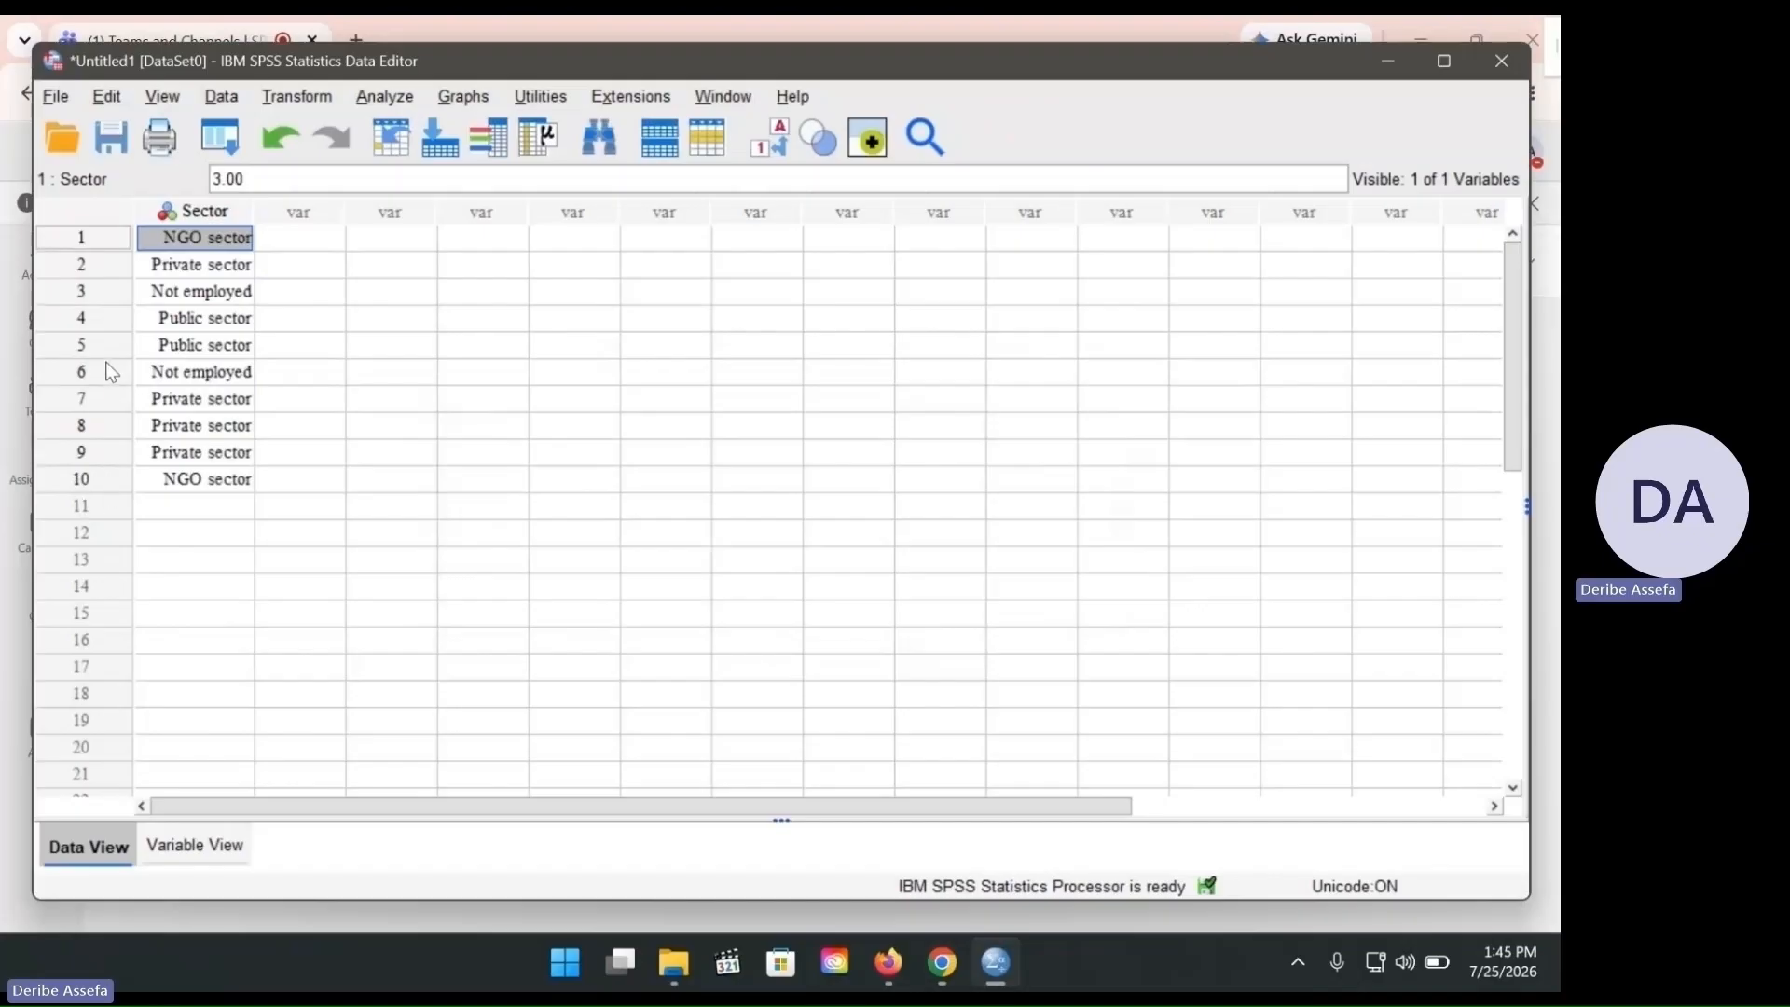
- Show the Sector entries as numeric codes, and switch the display back to value labels
click(776, 148)
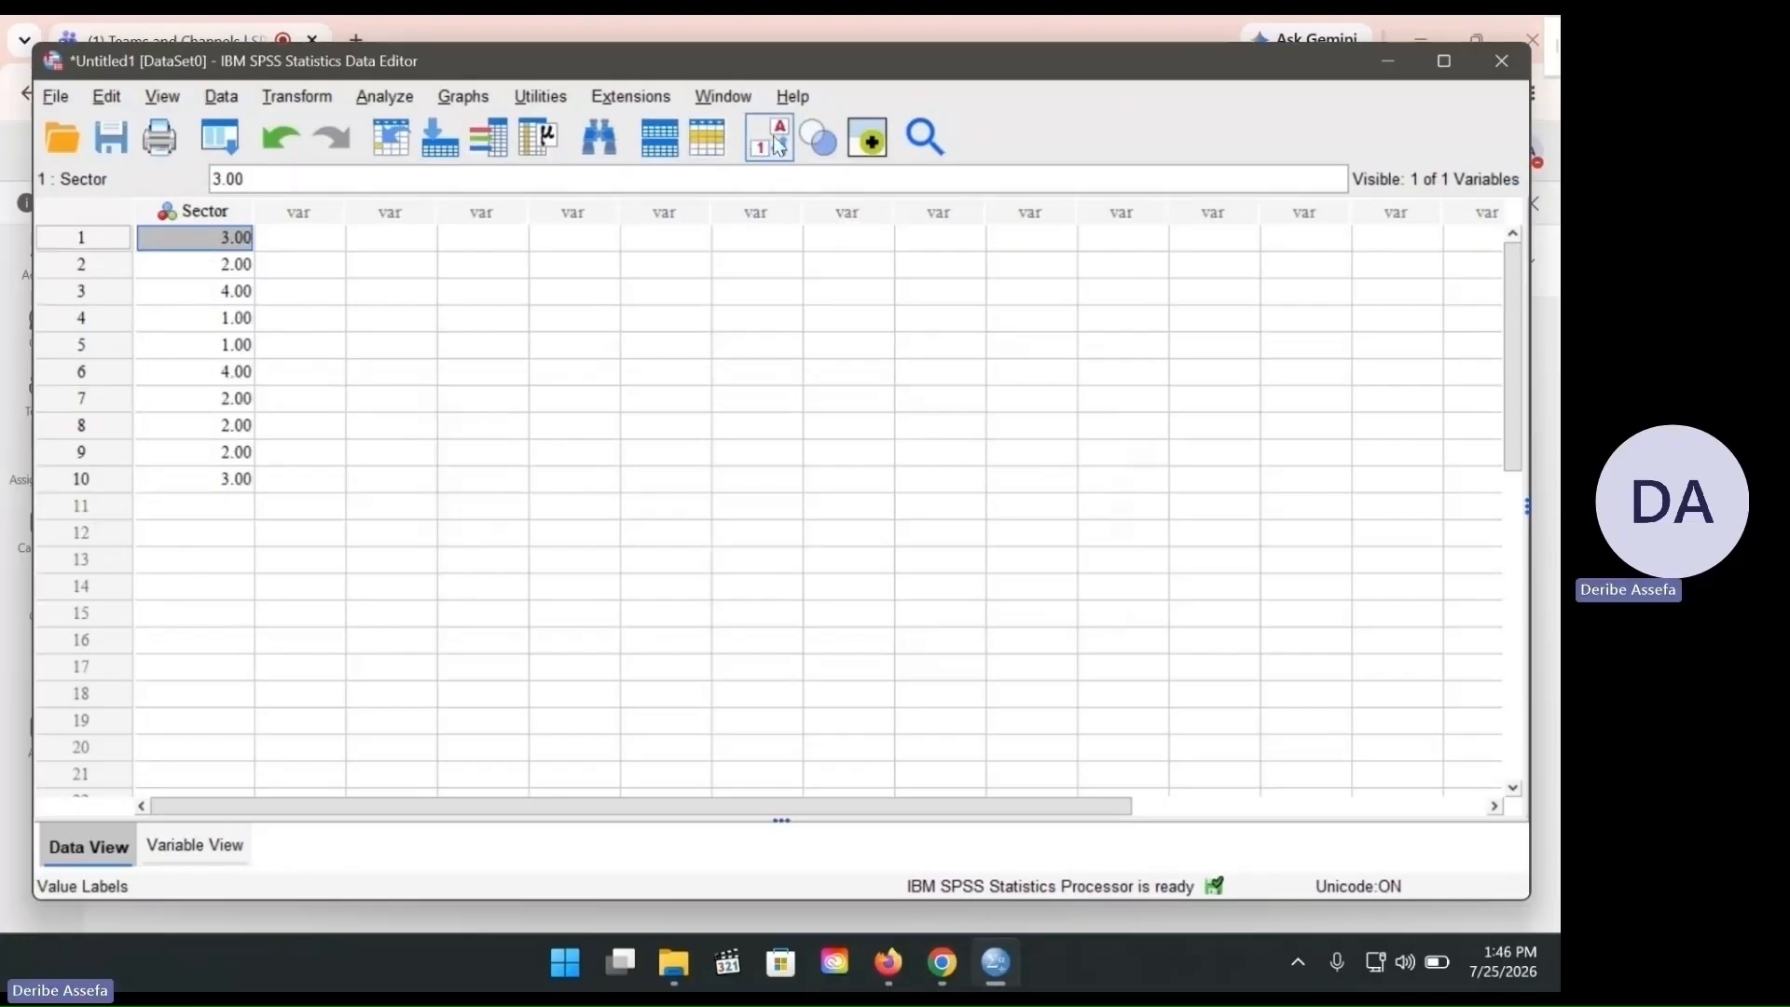
click(782, 145)
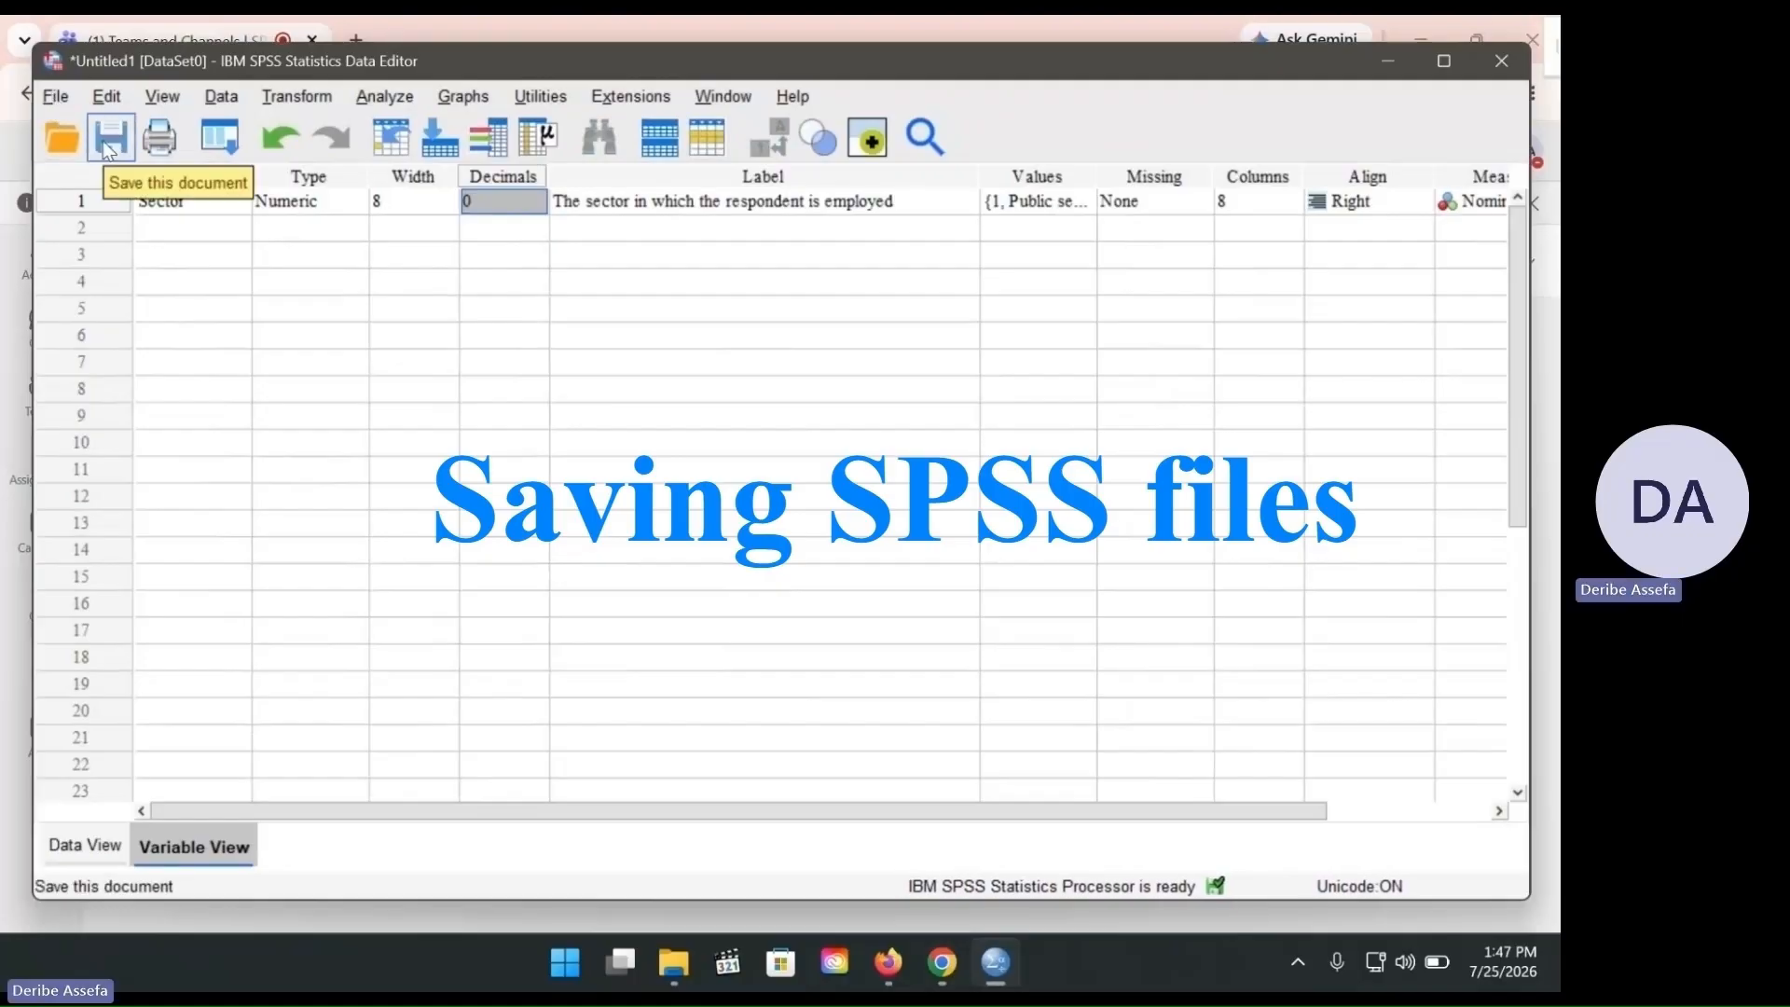
- Save the dataset as "SPSS Tutorial Part 2" in SPSS Statistics (*.sav) format in the SPSS Tutorail folder on drive D
click(54, 99)
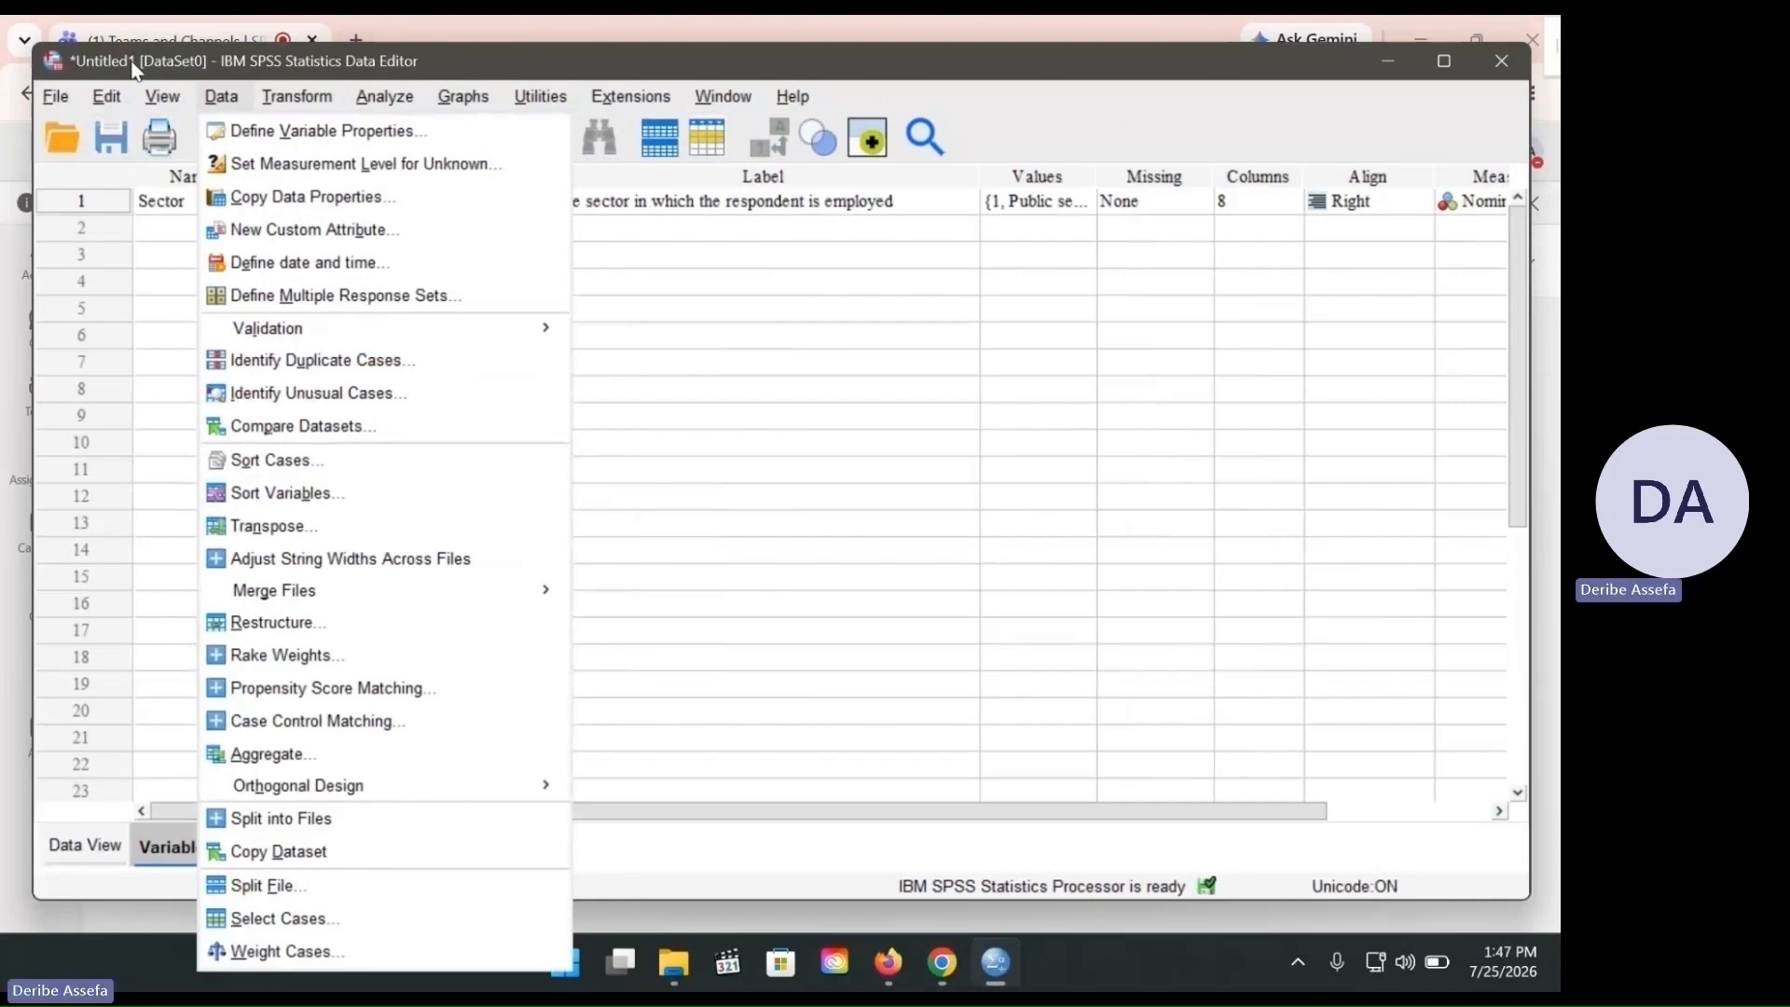
mouse_move(54, 95)
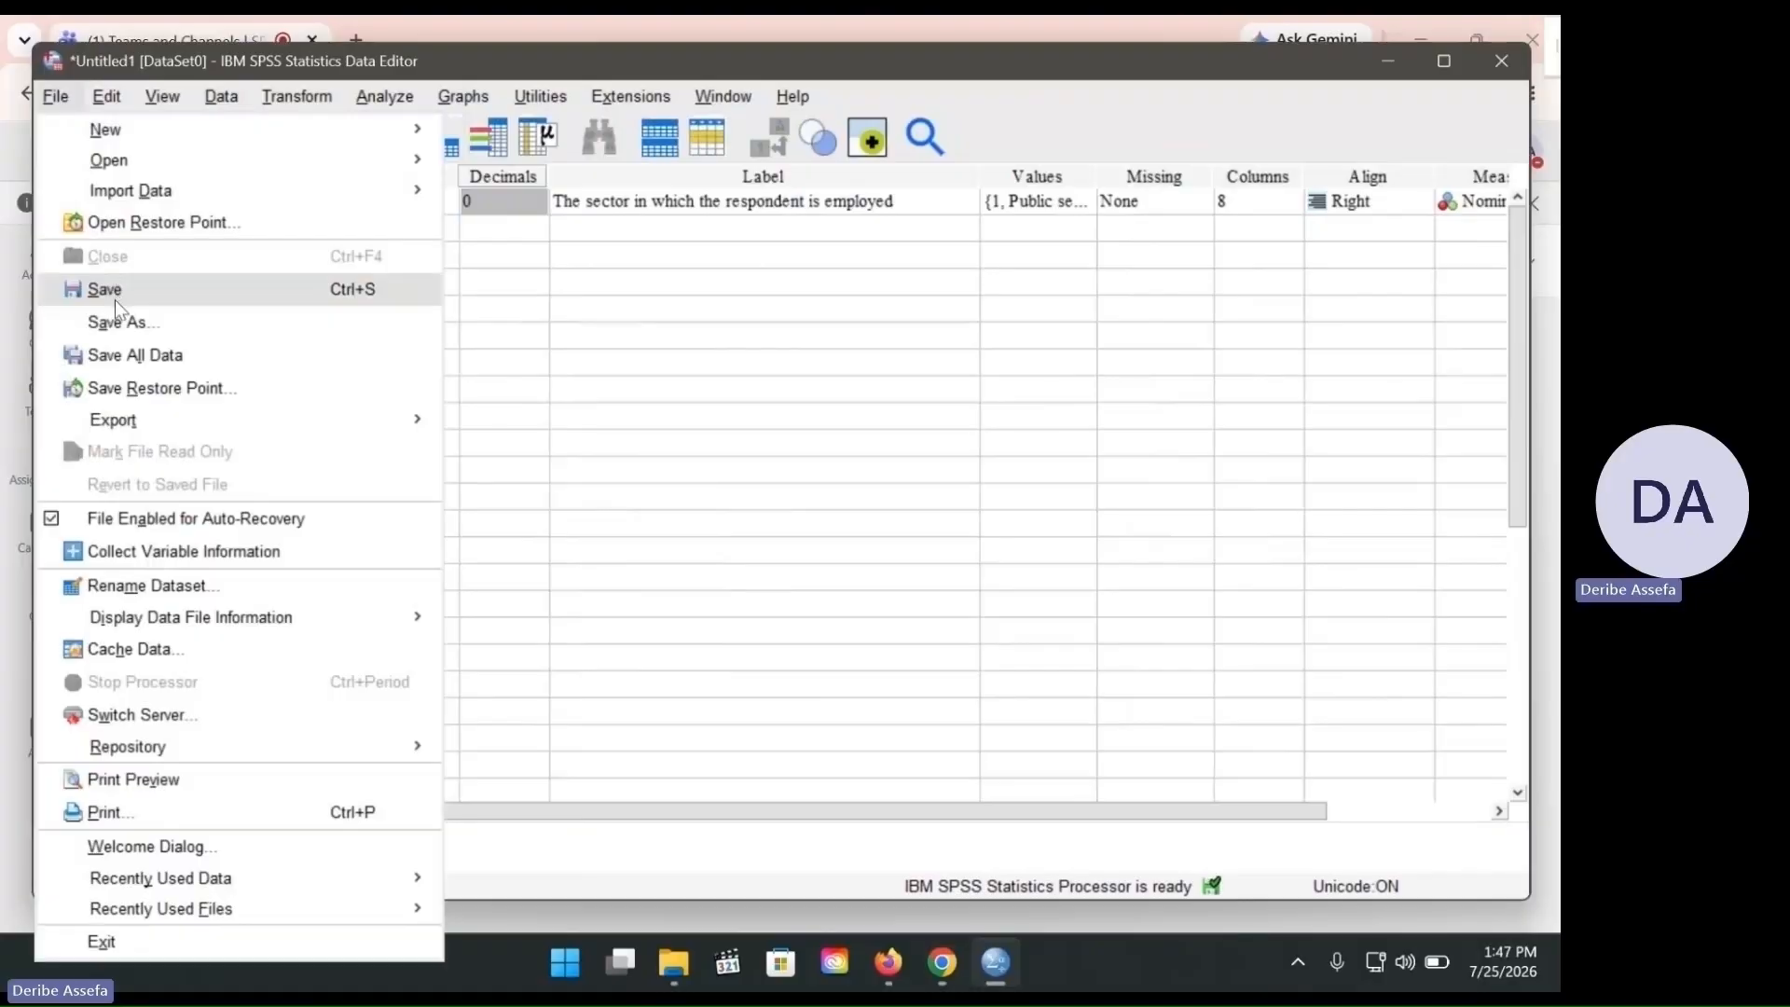
click(116, 322)
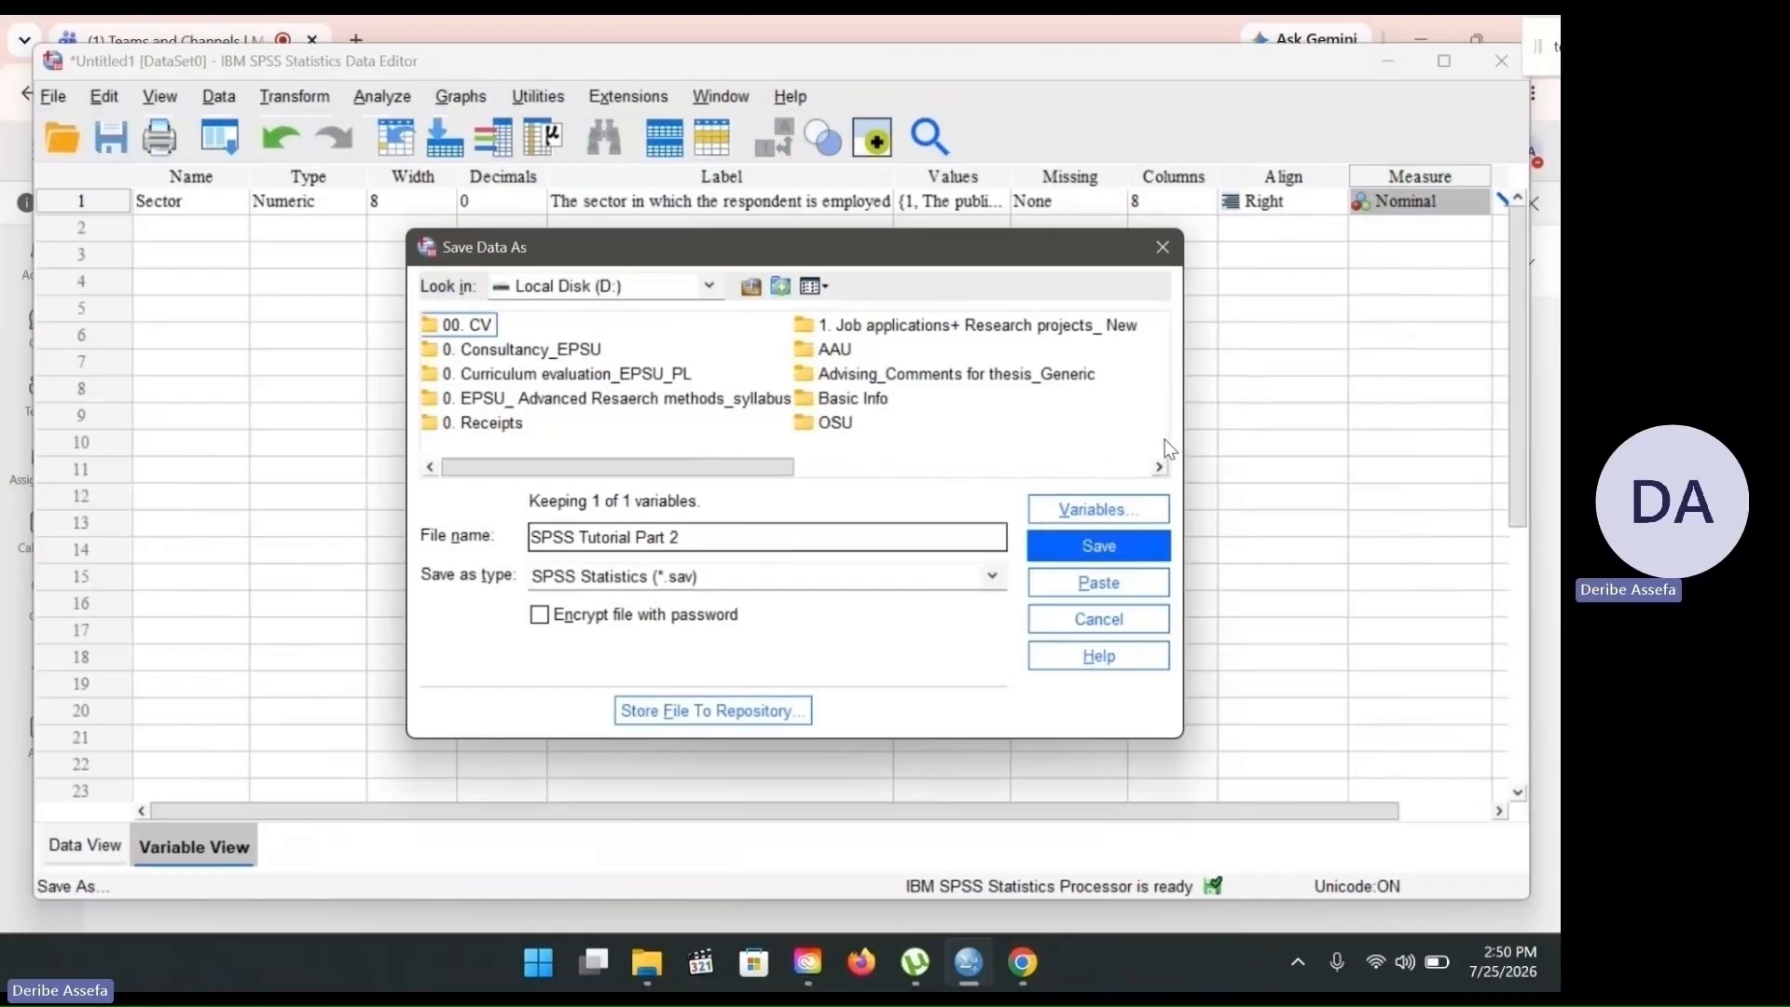
click(1139, 468)
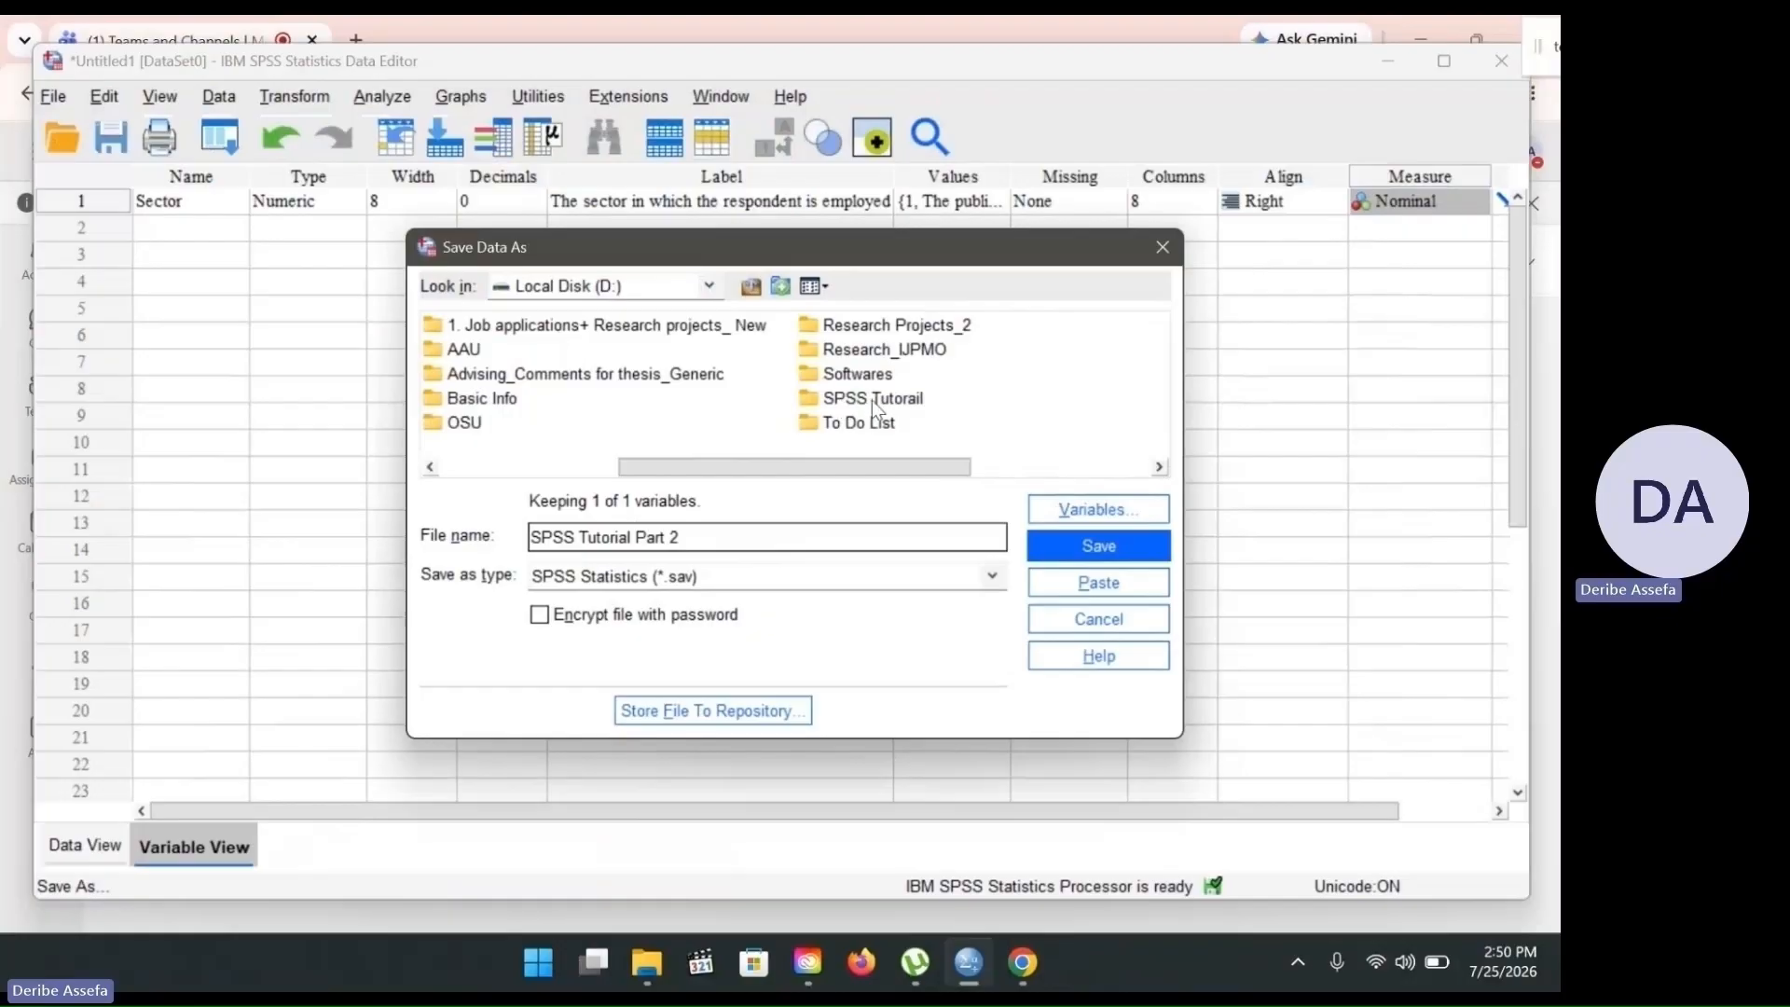
click(807, 401)
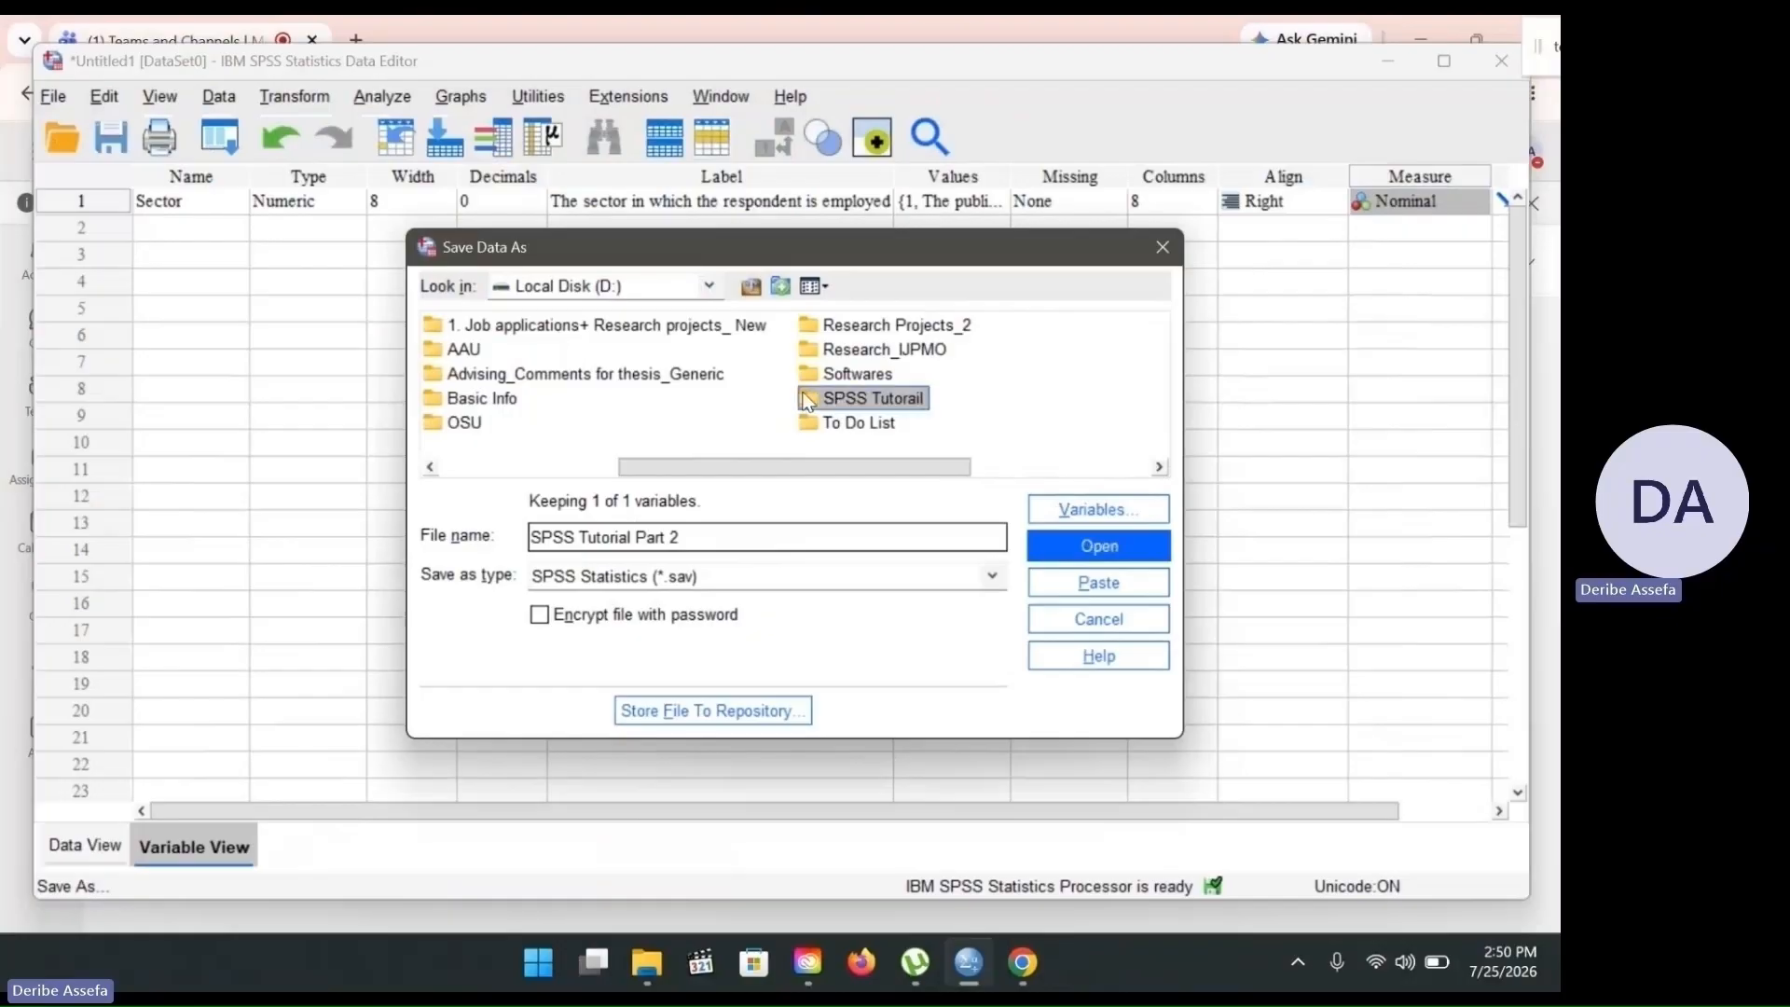
double_click(800, 398)
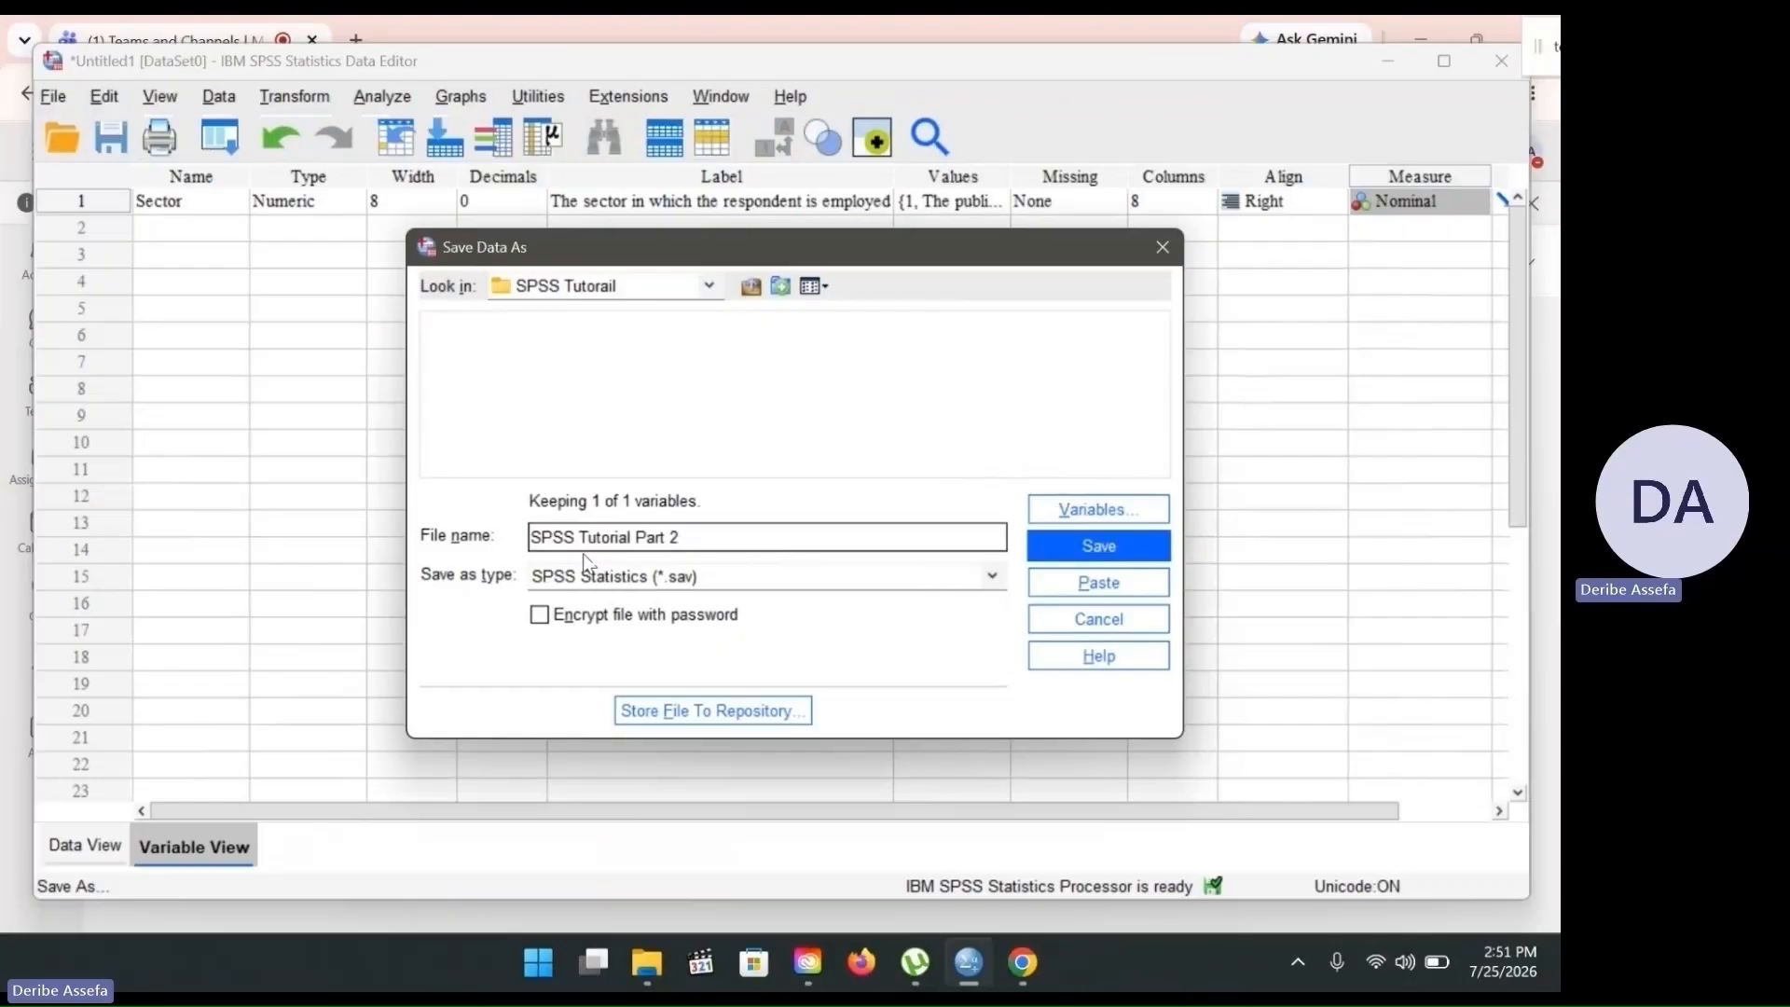
click(1110, 558)
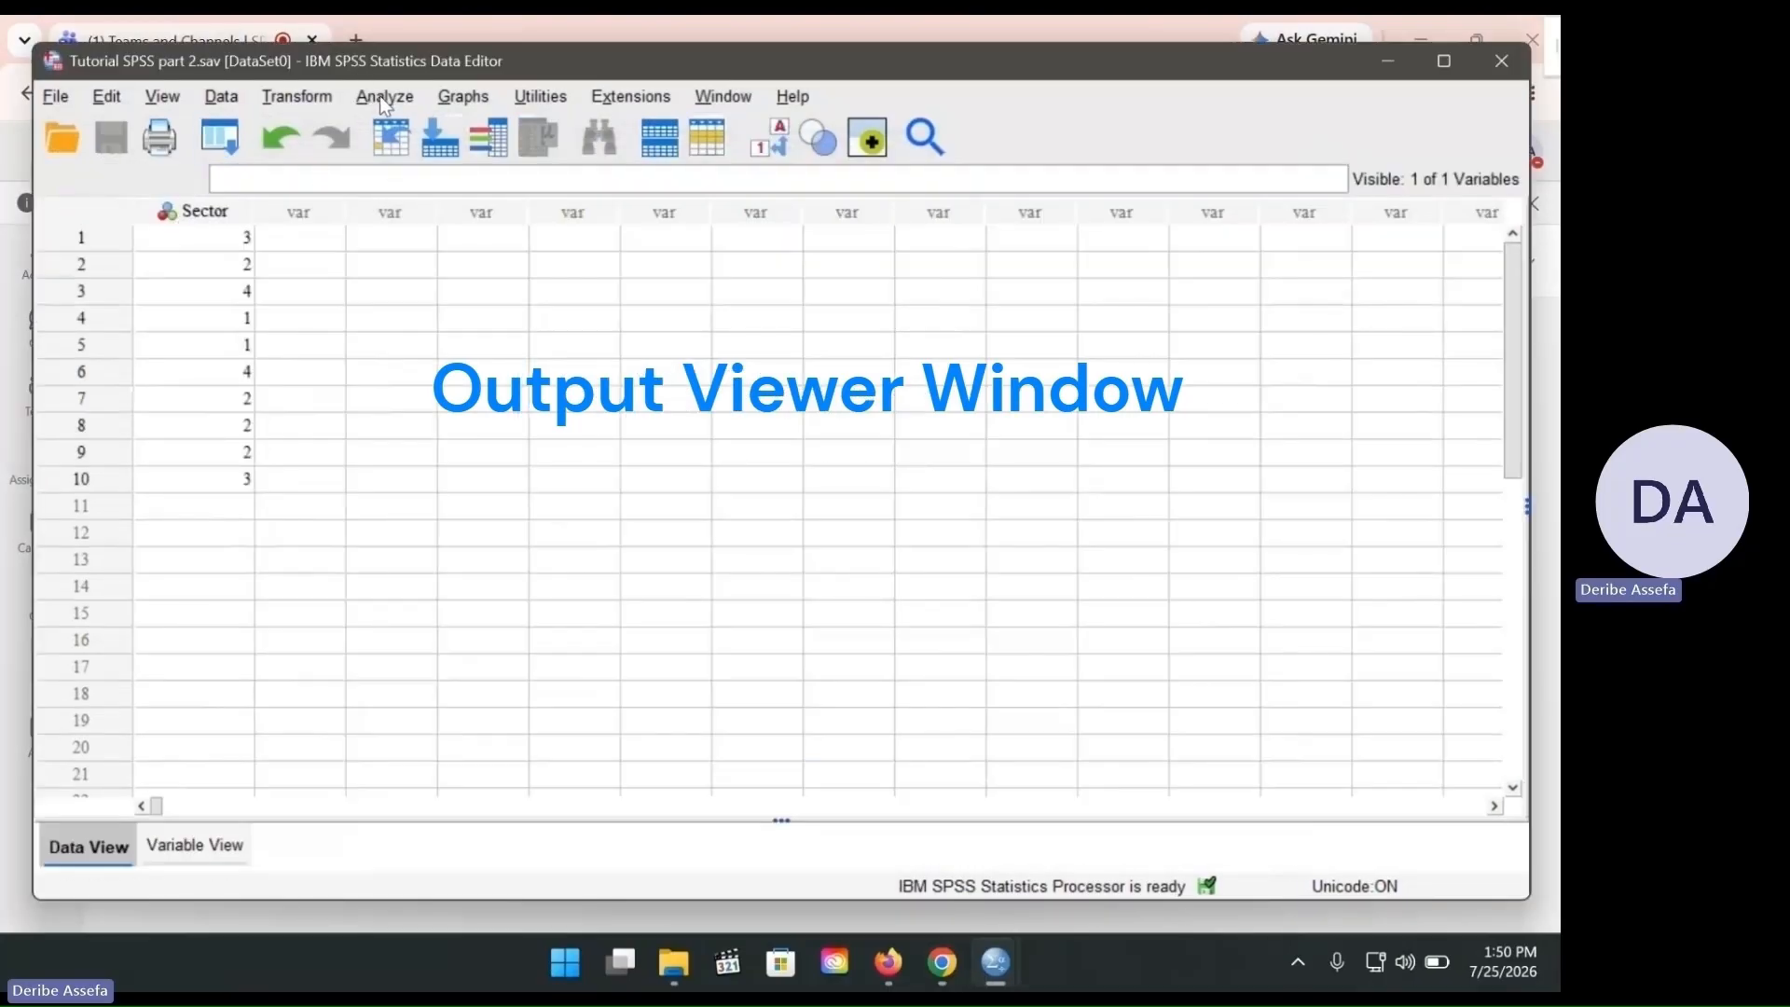
- Run a Frequencies analysis on the Sector variable with frequency tables displayed
click(382, 97)
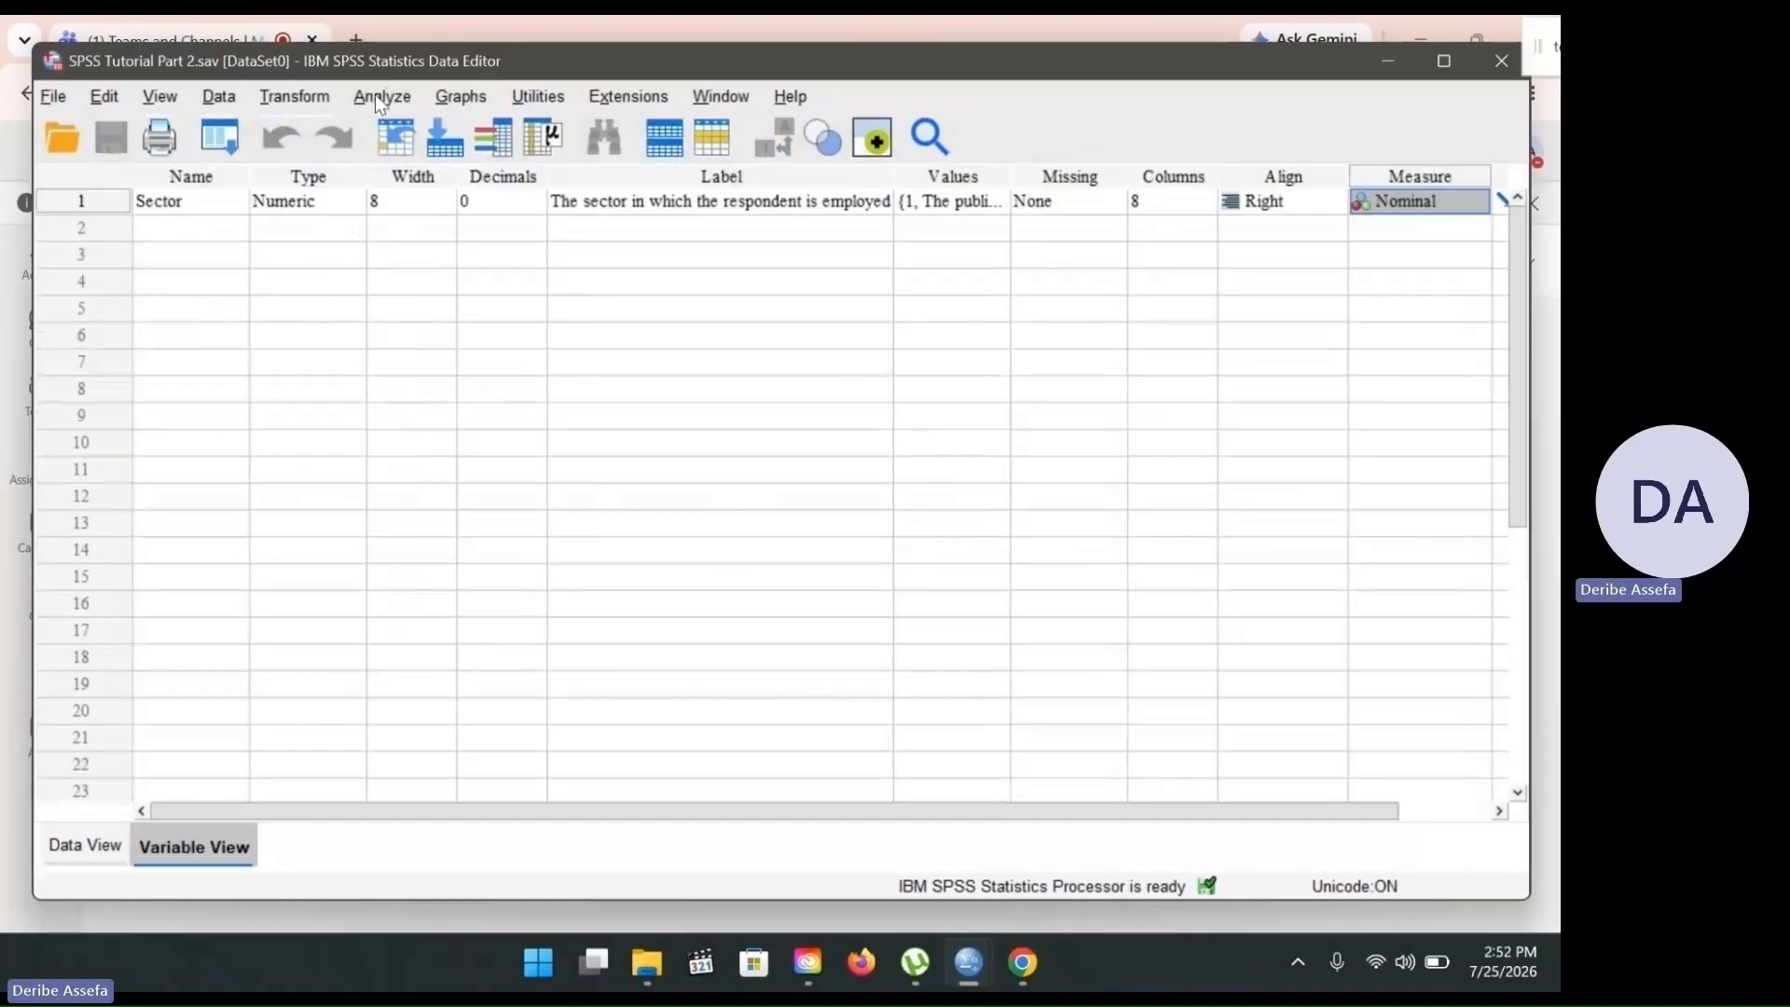
click(377, 94)
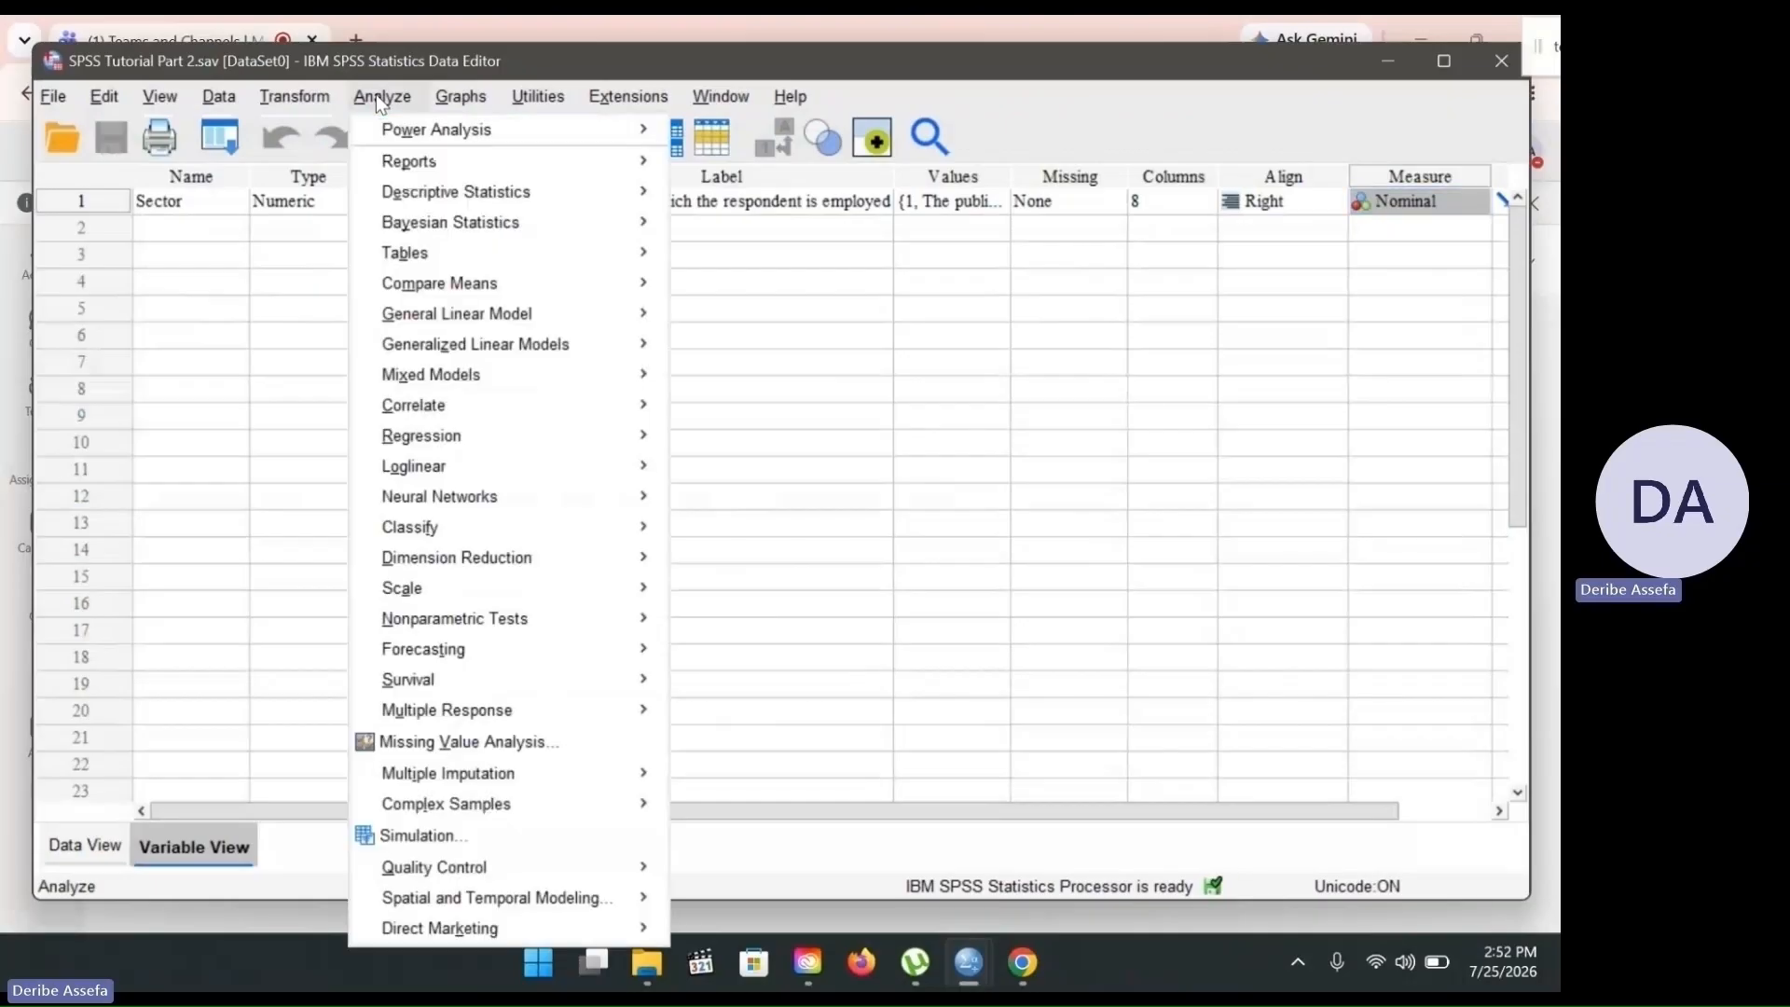
mouse_move(513, 194)
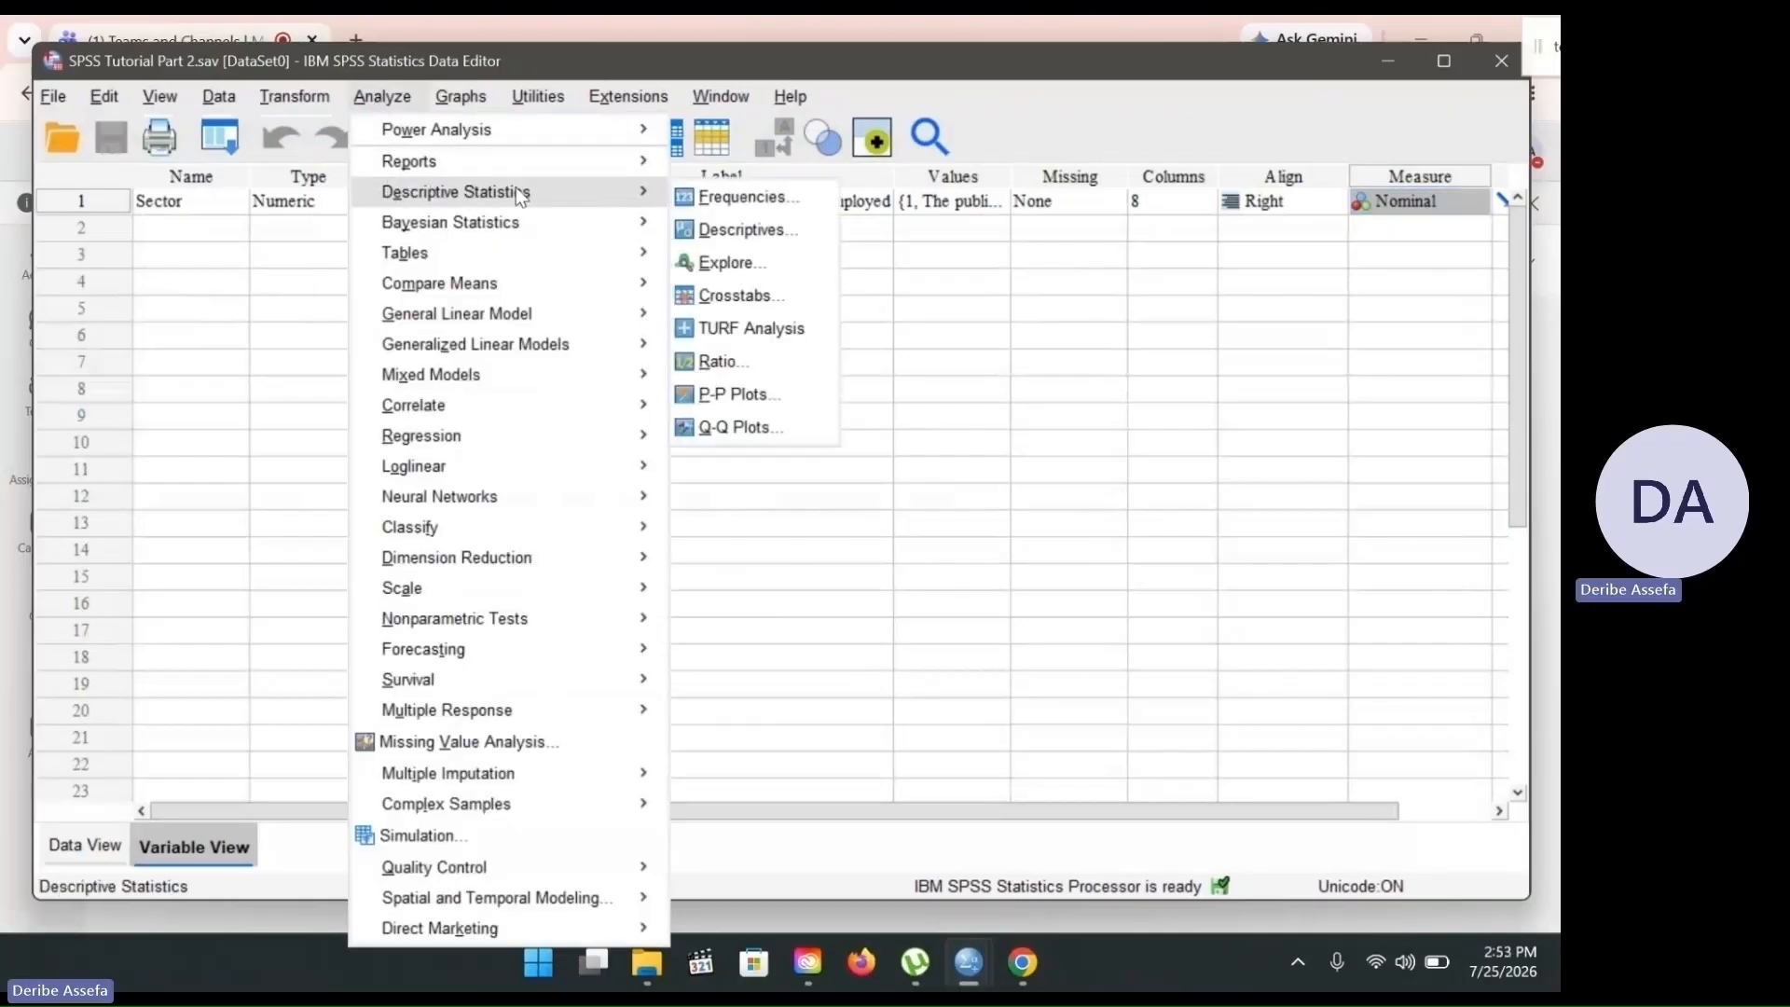
click(754, 198)
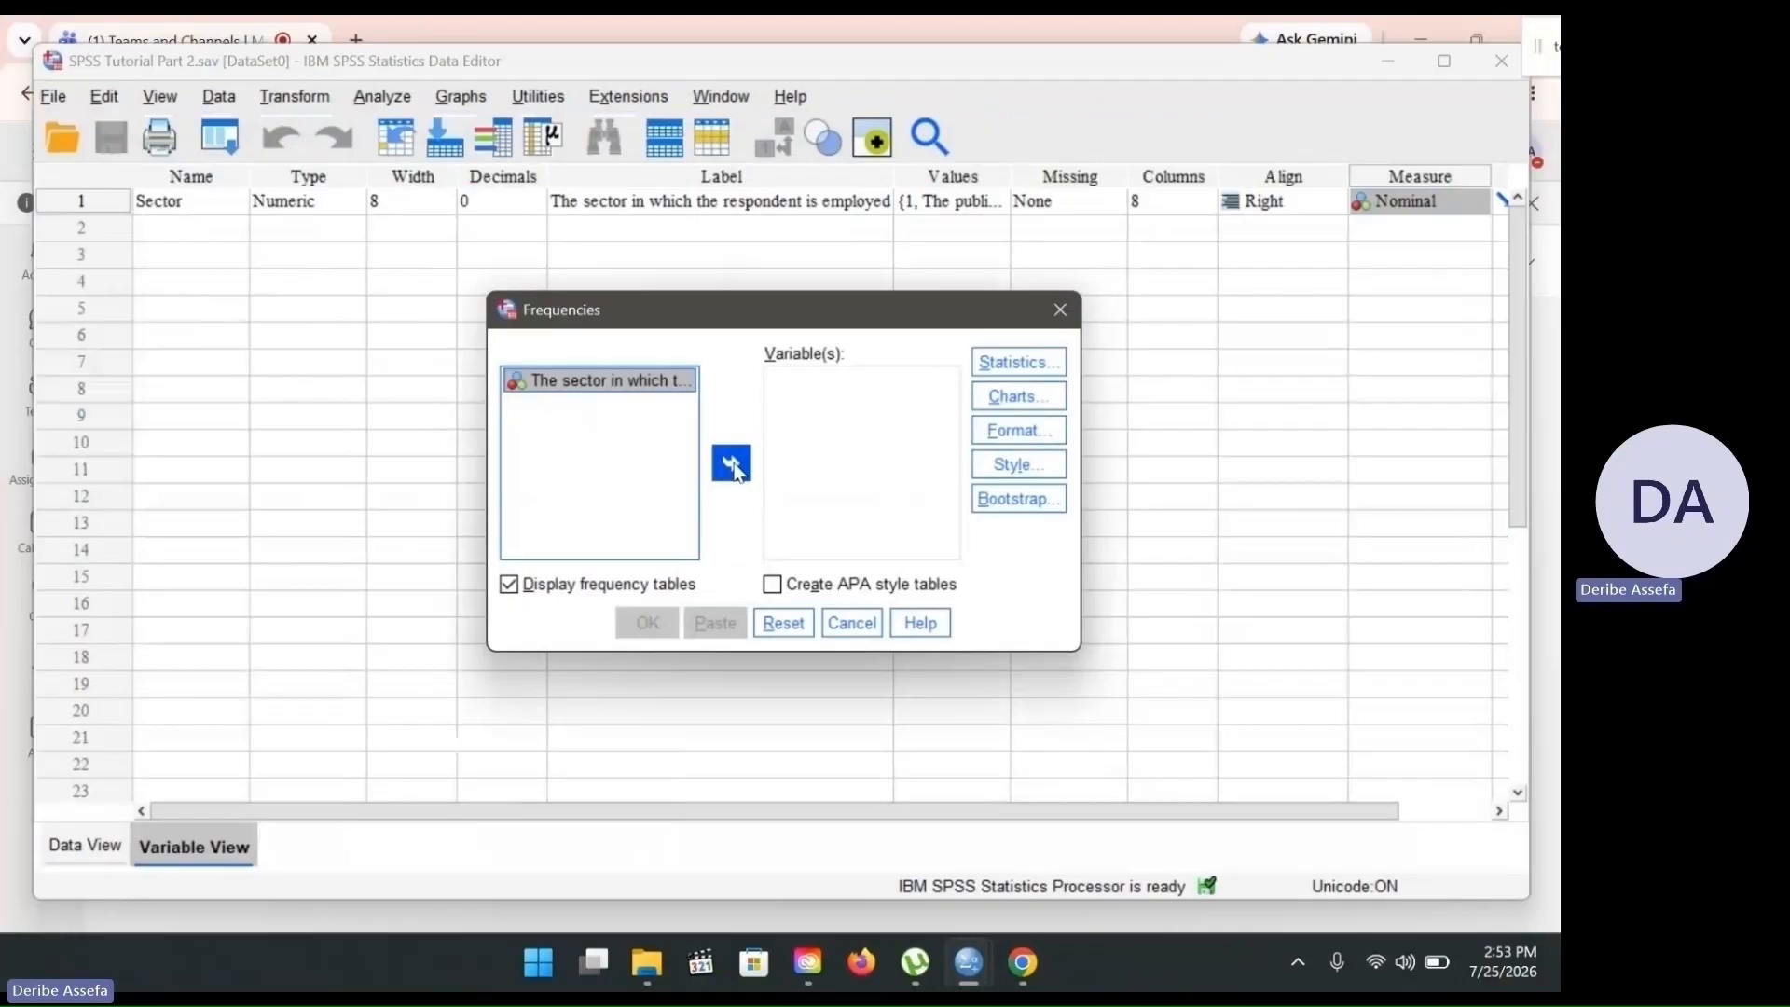
click(733, 464)
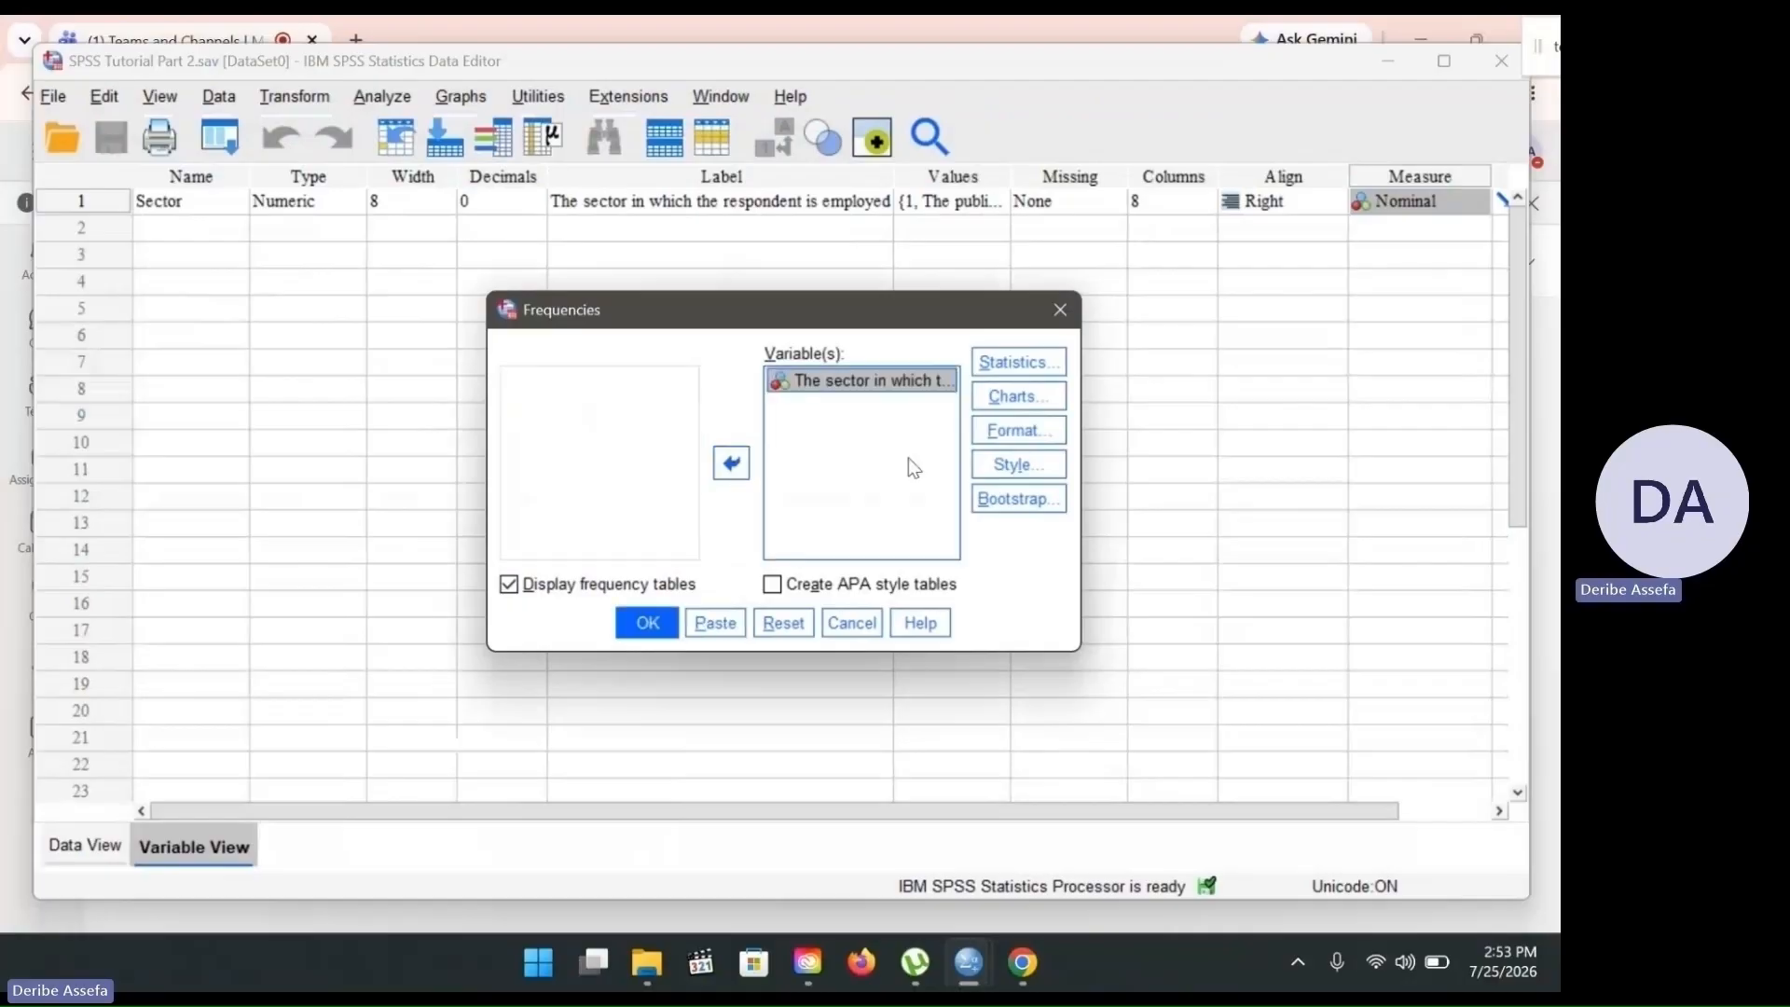
click(647, 623)
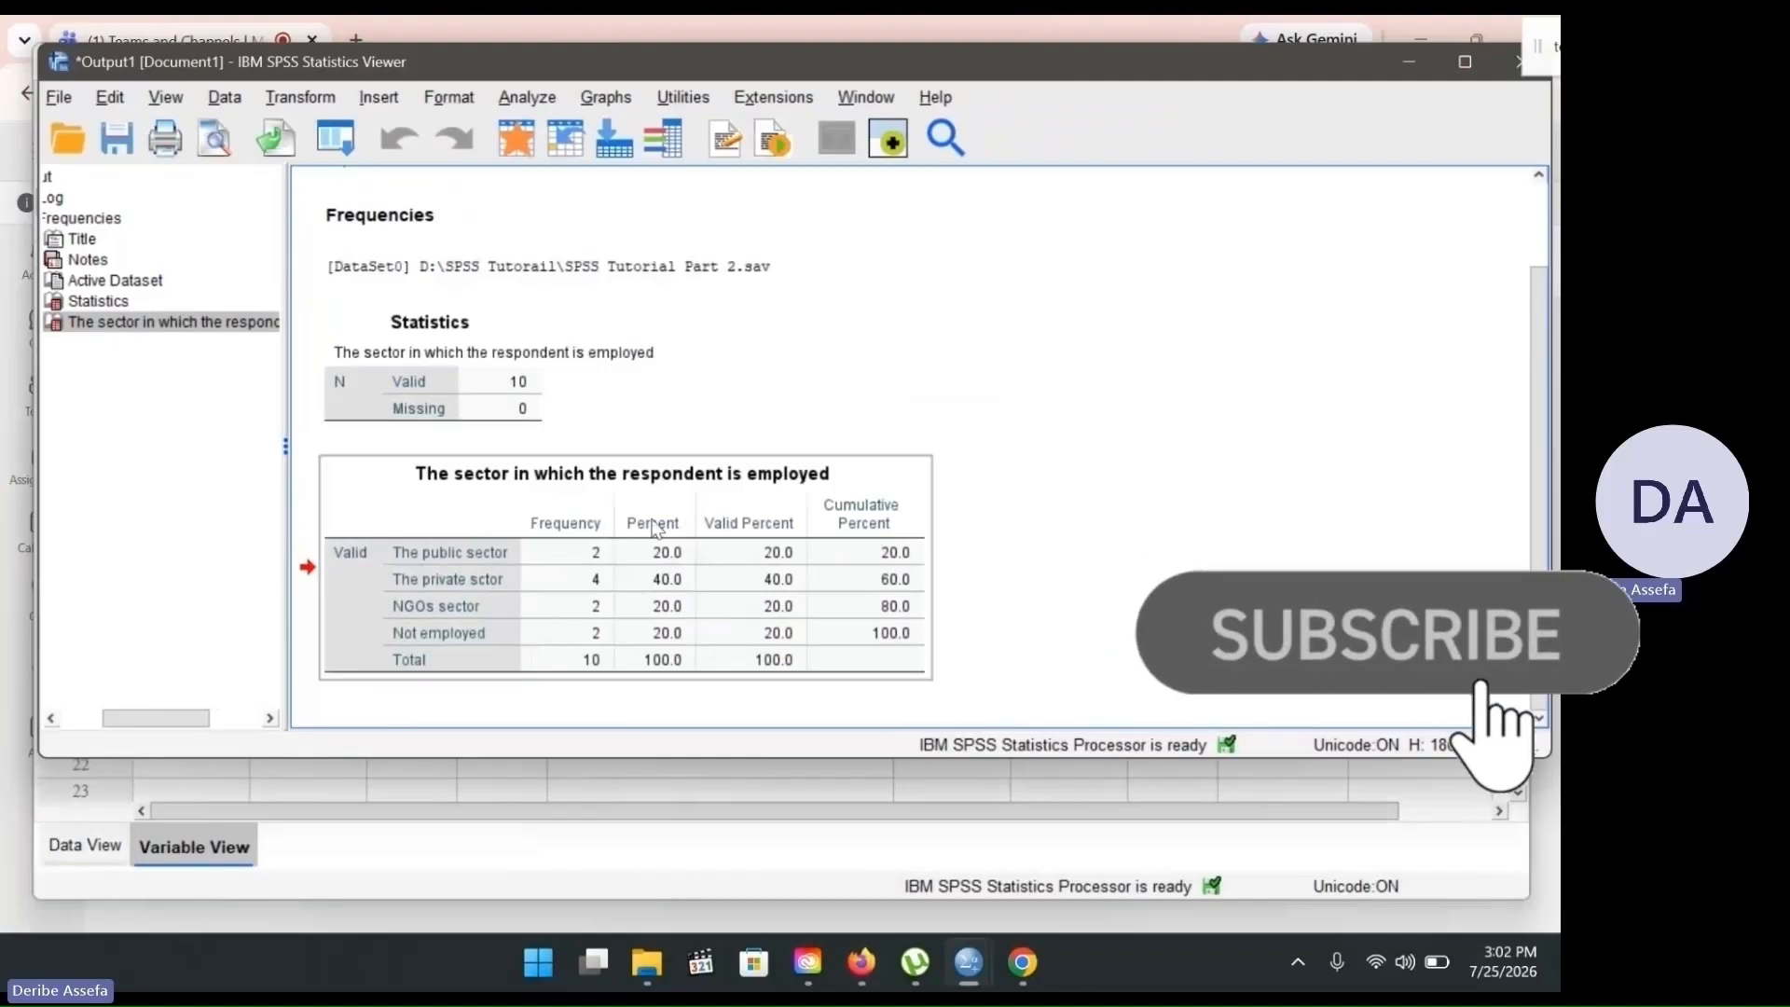
- Copy the Sector frequency table from the output
right_click(575, 529)
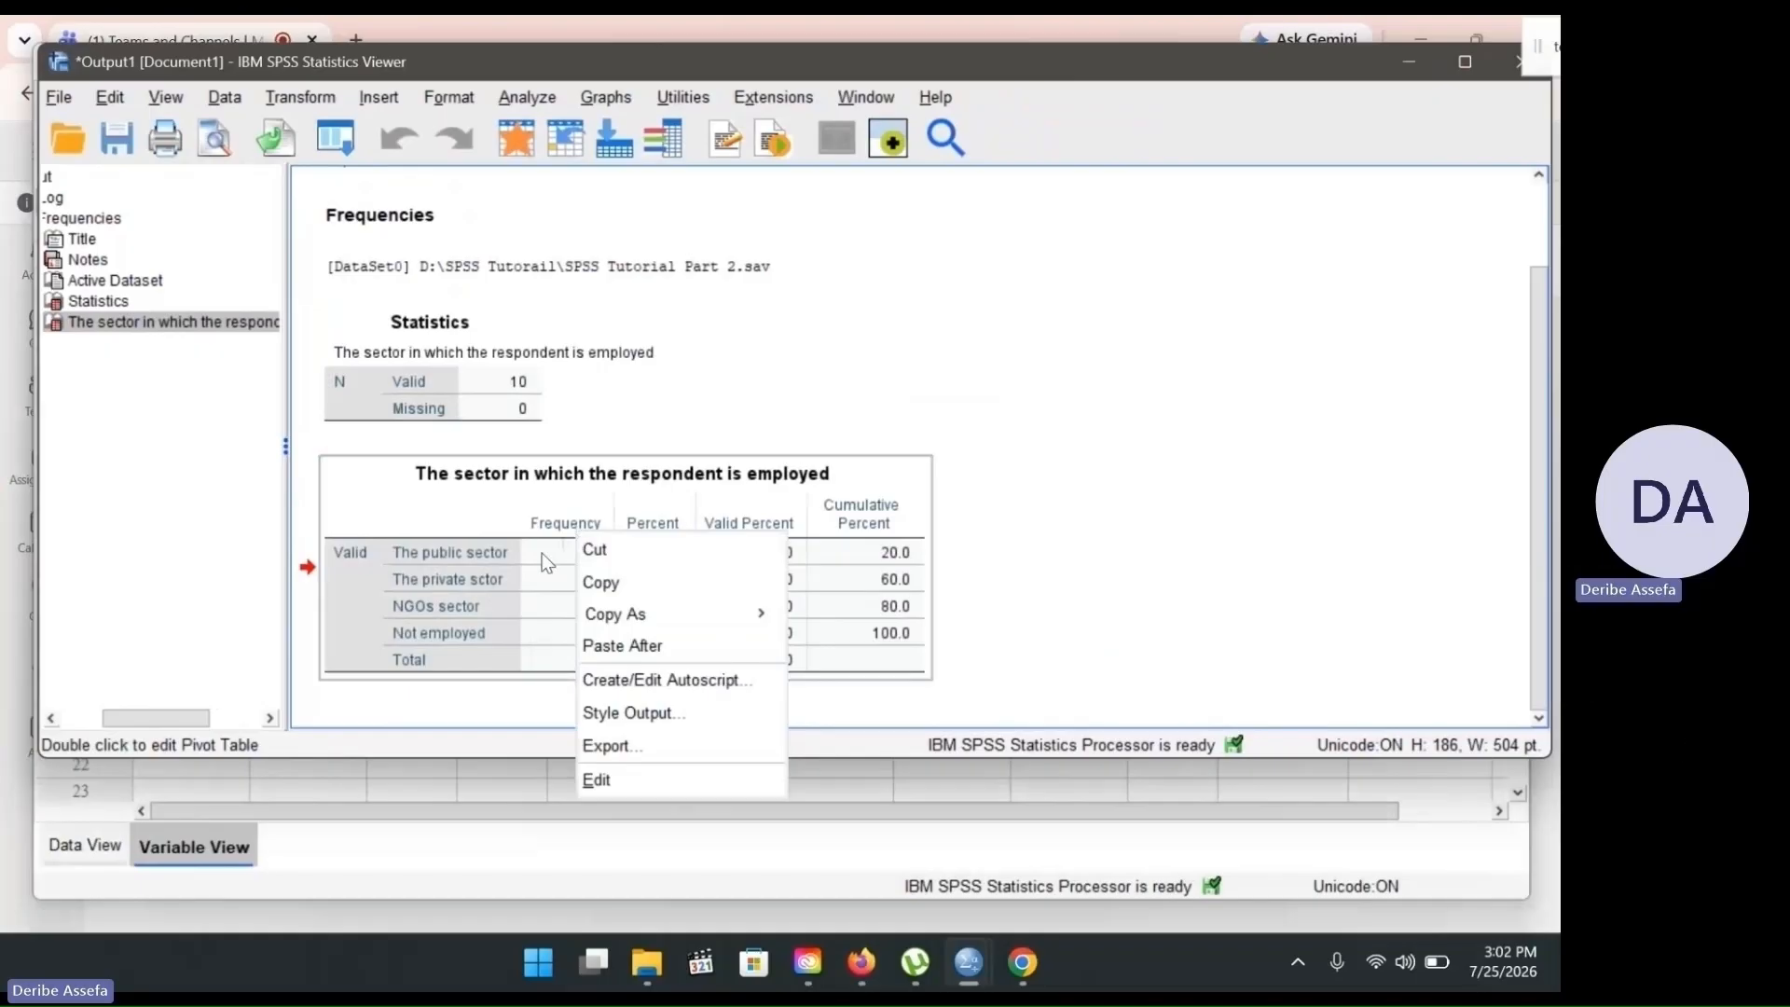
click(596, 585)
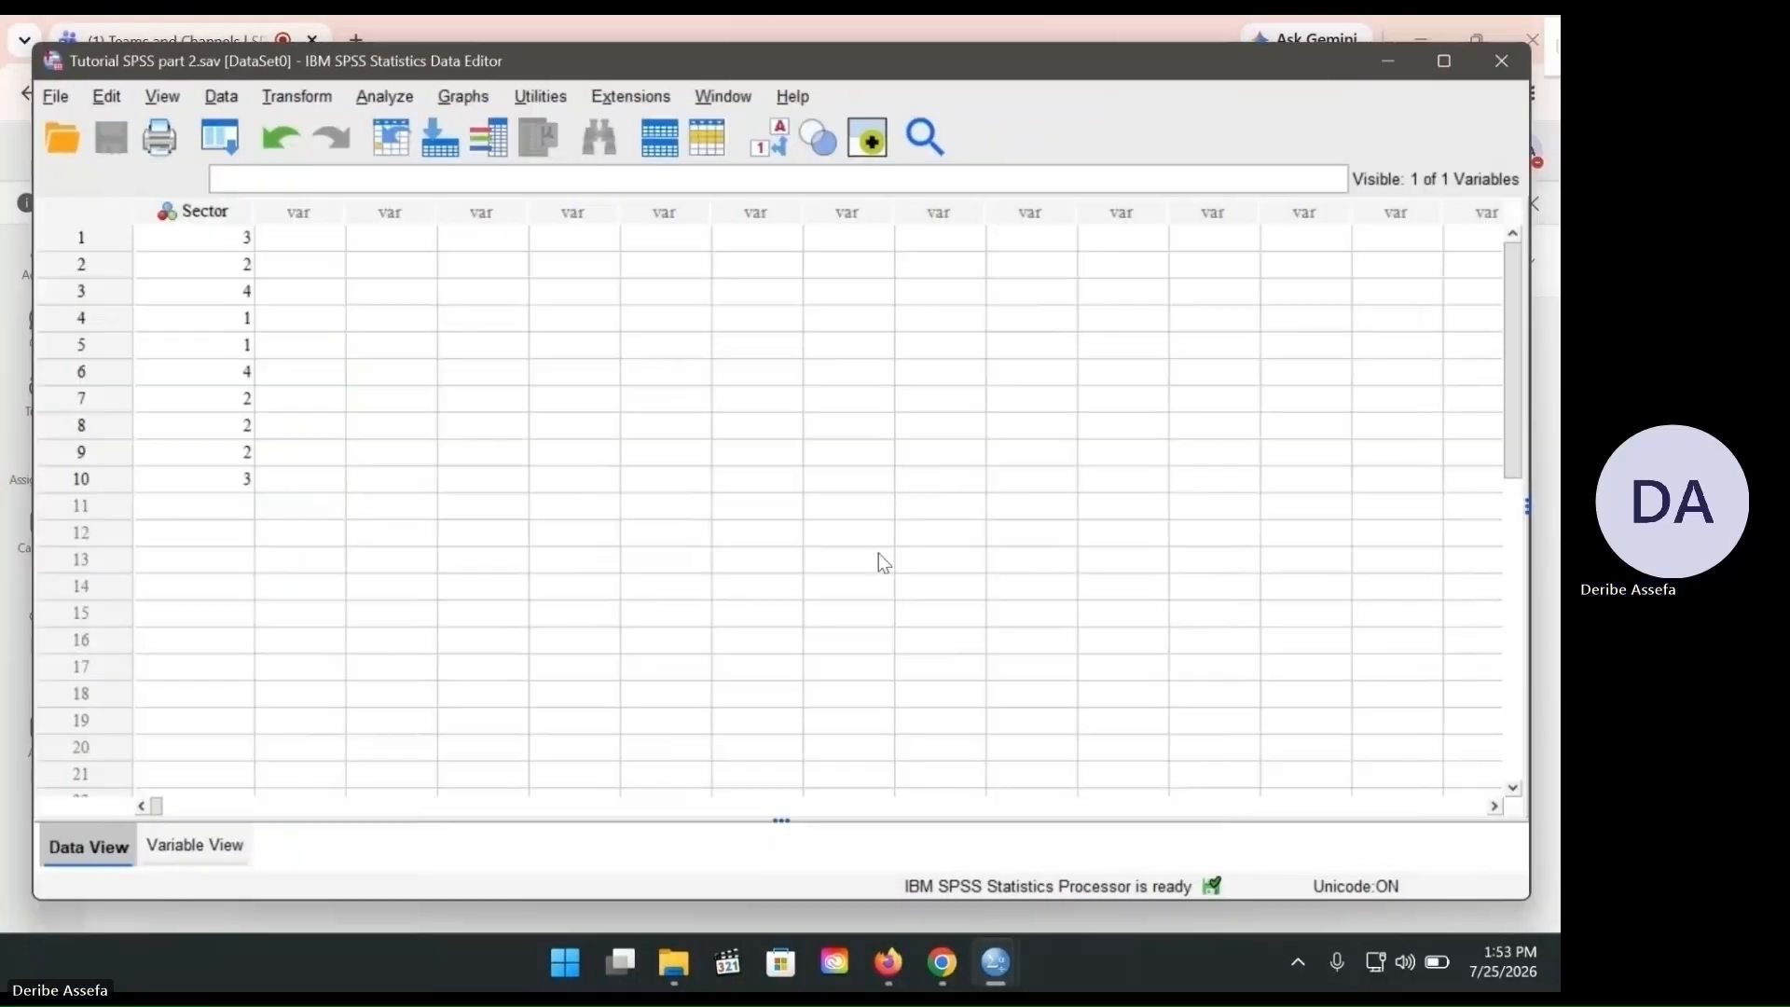
- Review the Sector variable's definition in Variable View and return to its coded entries in Data View
click(187, 847)
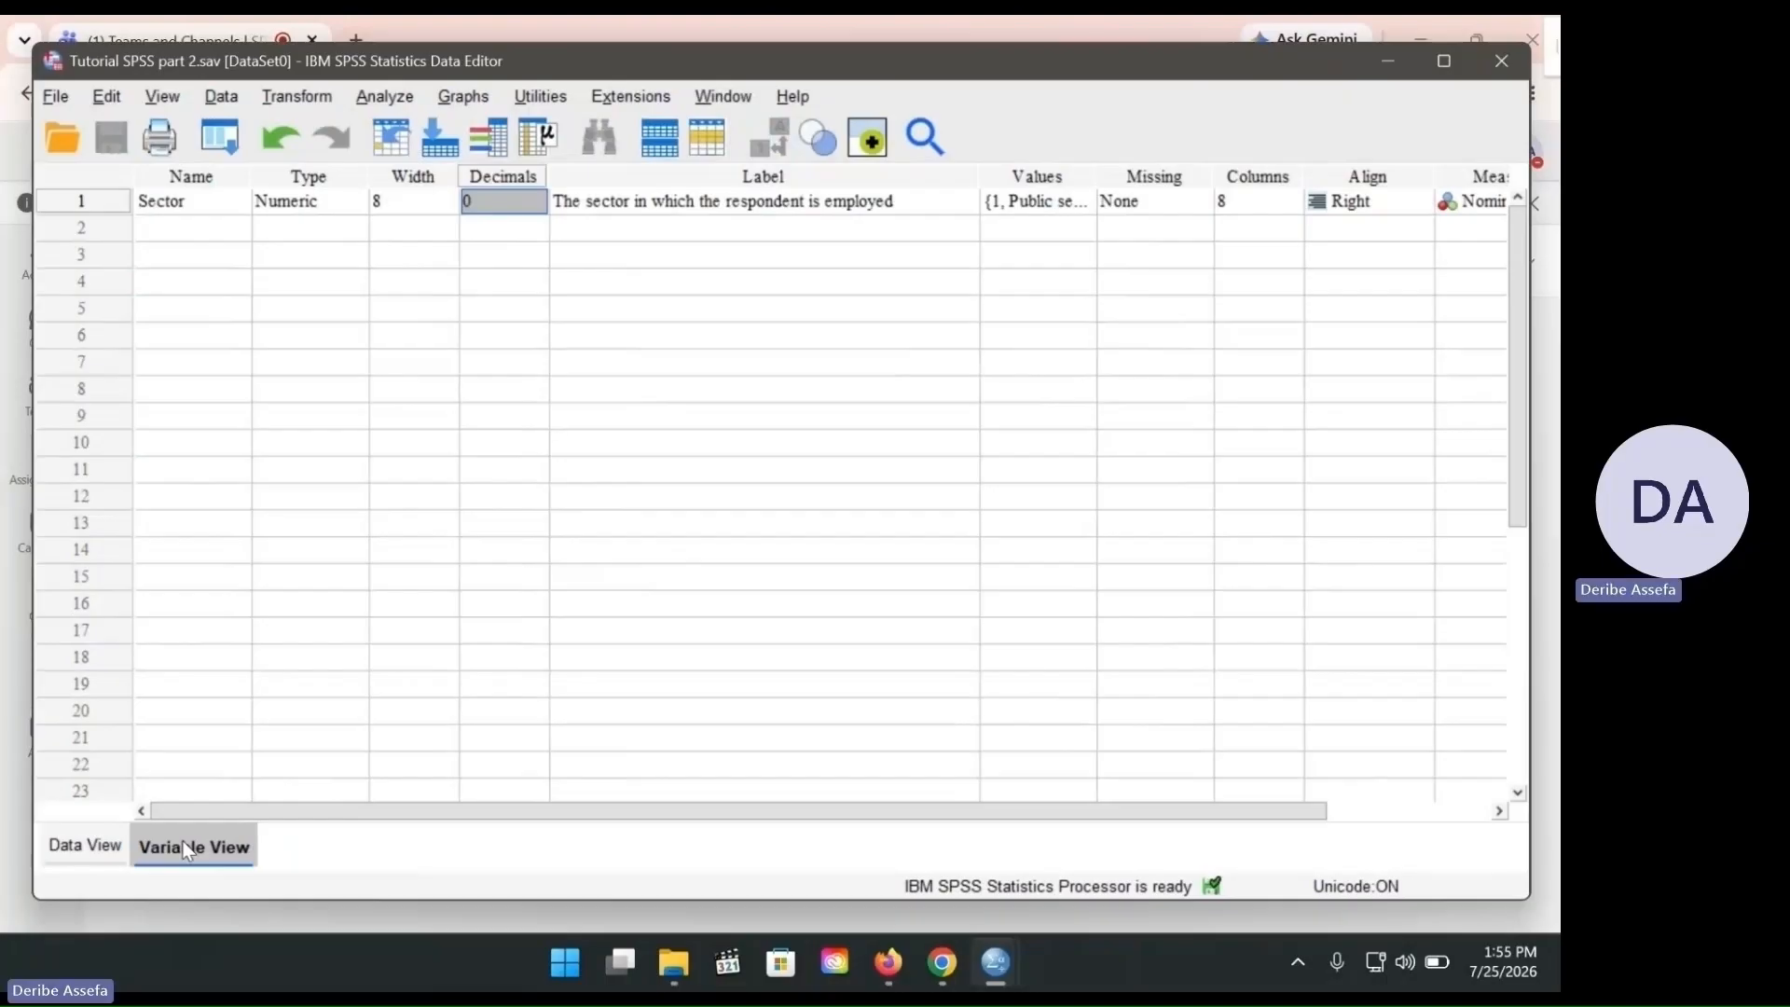
click(83, 850)
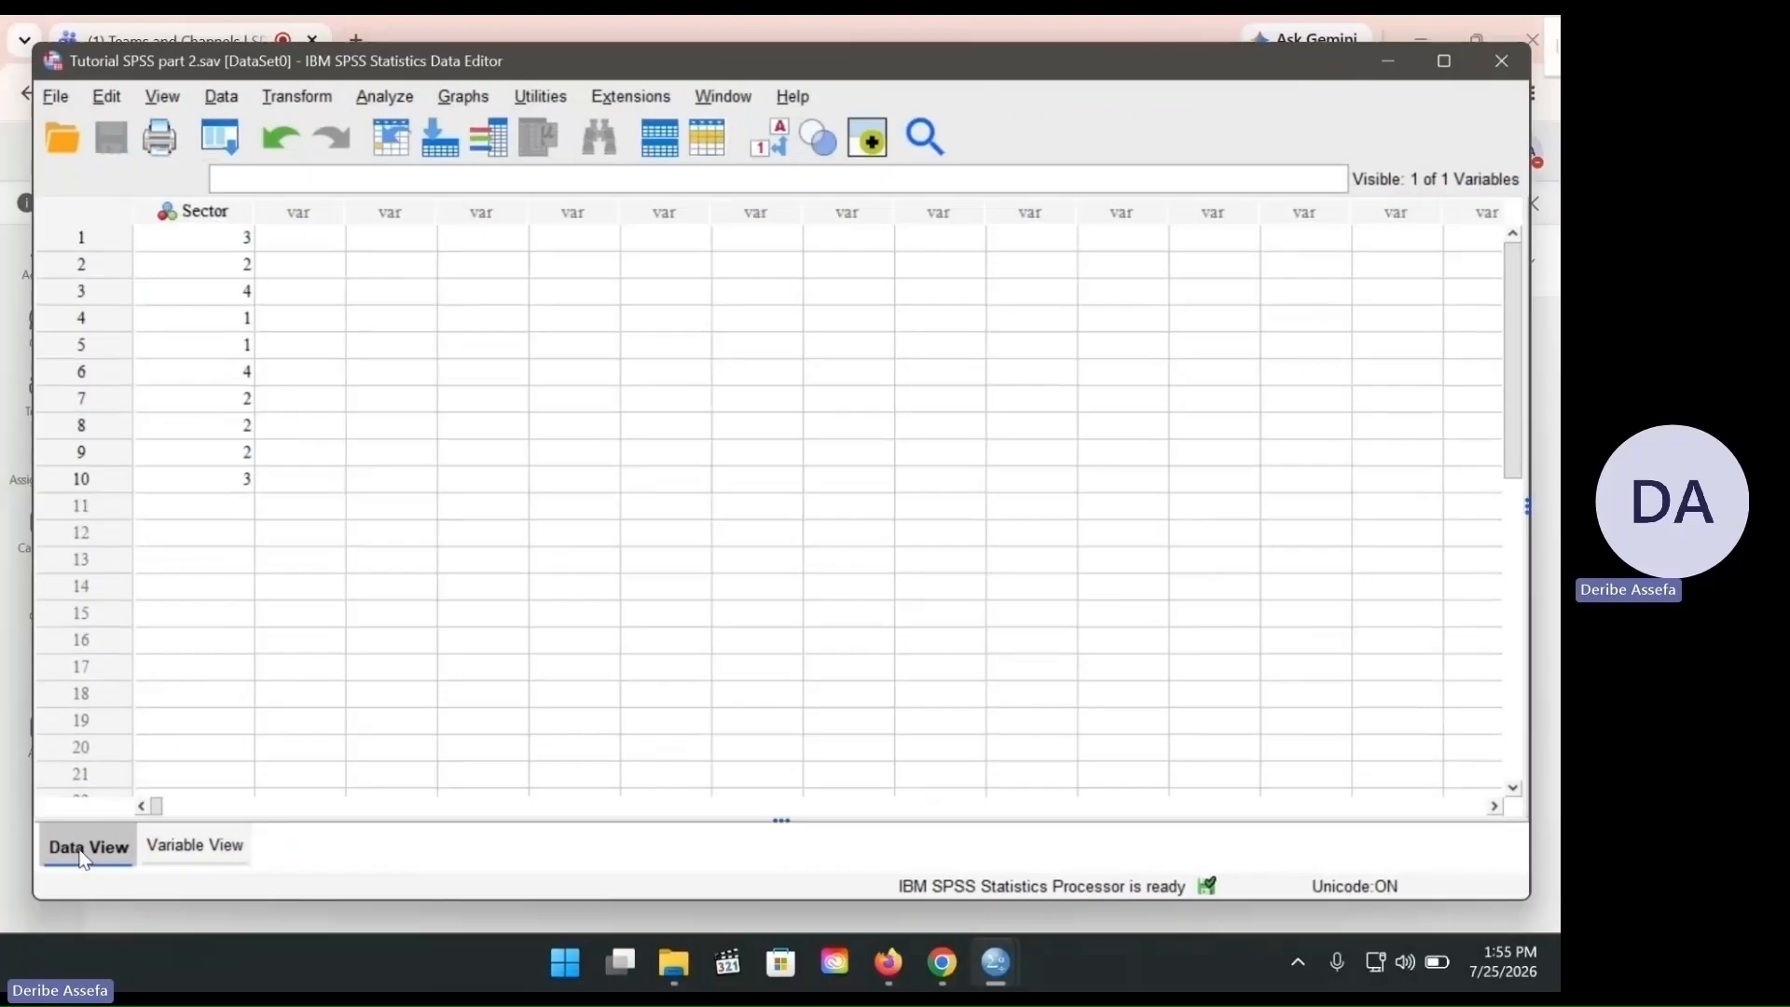